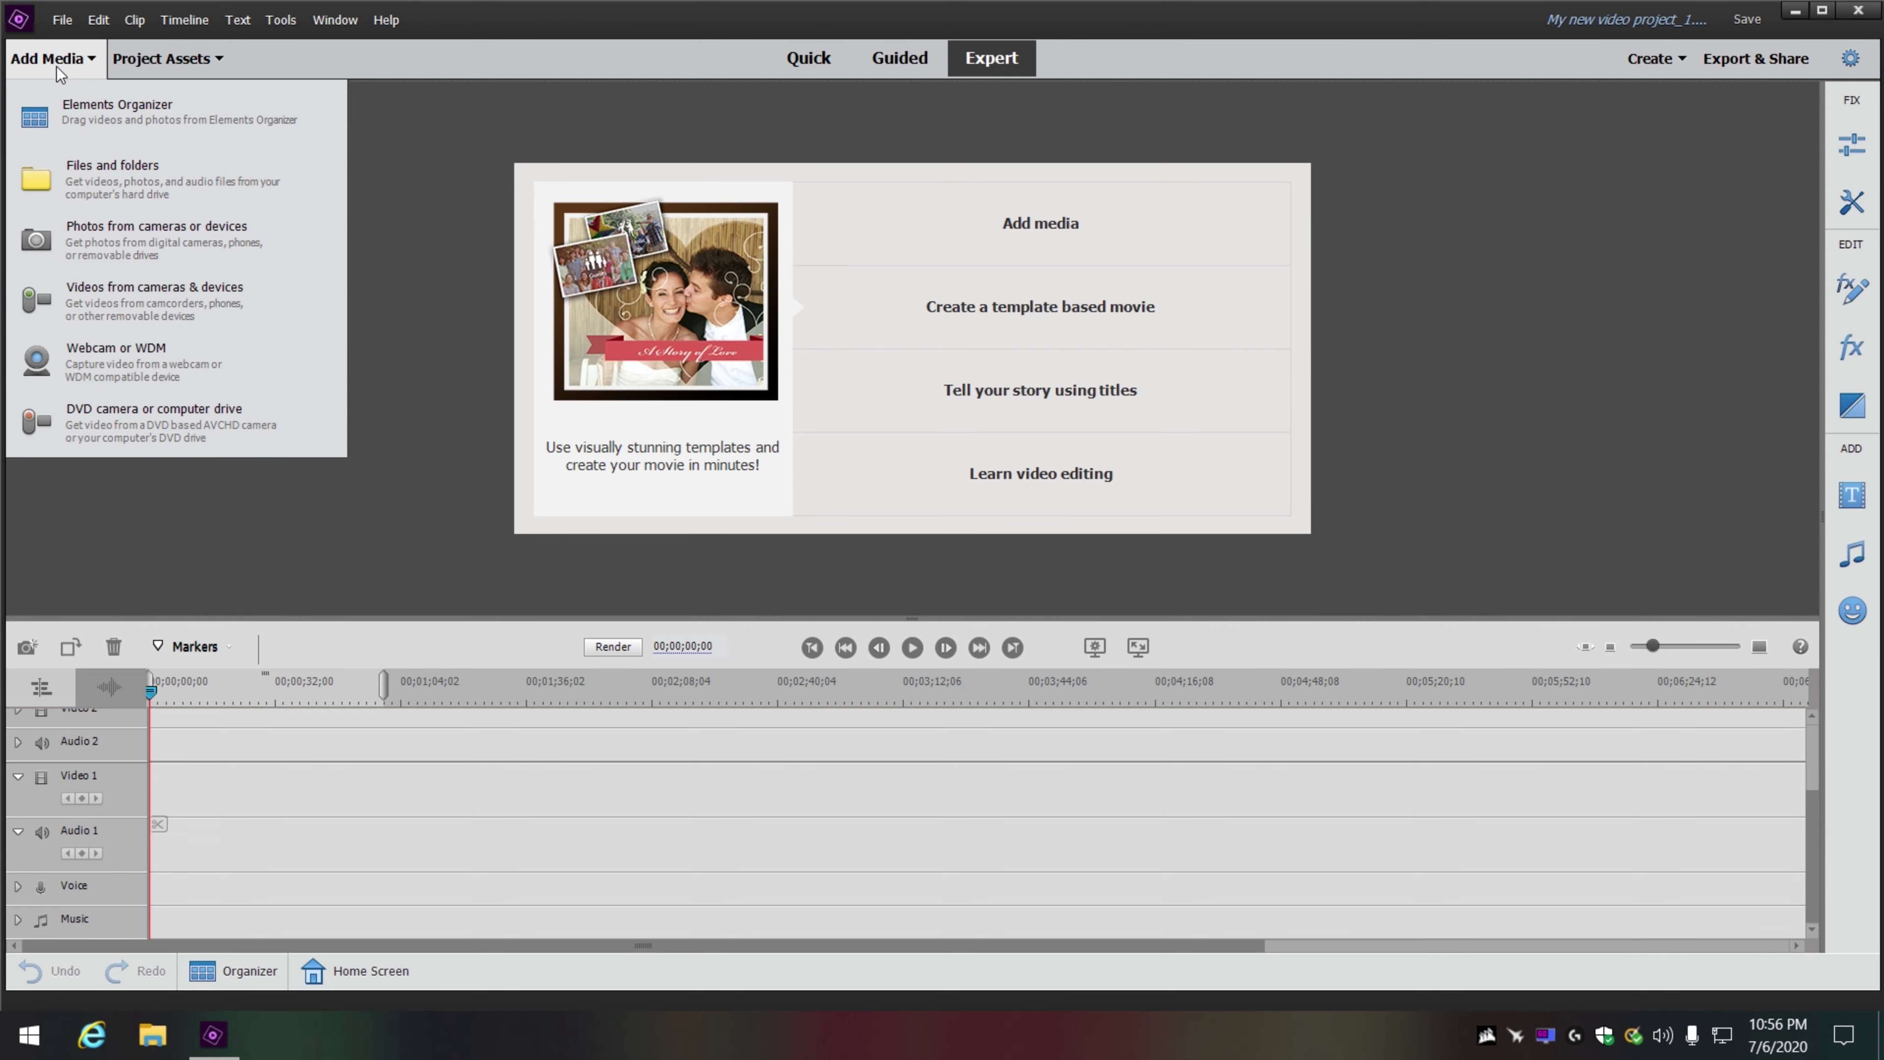
# - Import the intro video and the Giveaway Asus 2080 Super still from the Intro folder
pyautogui.click(74, 163)
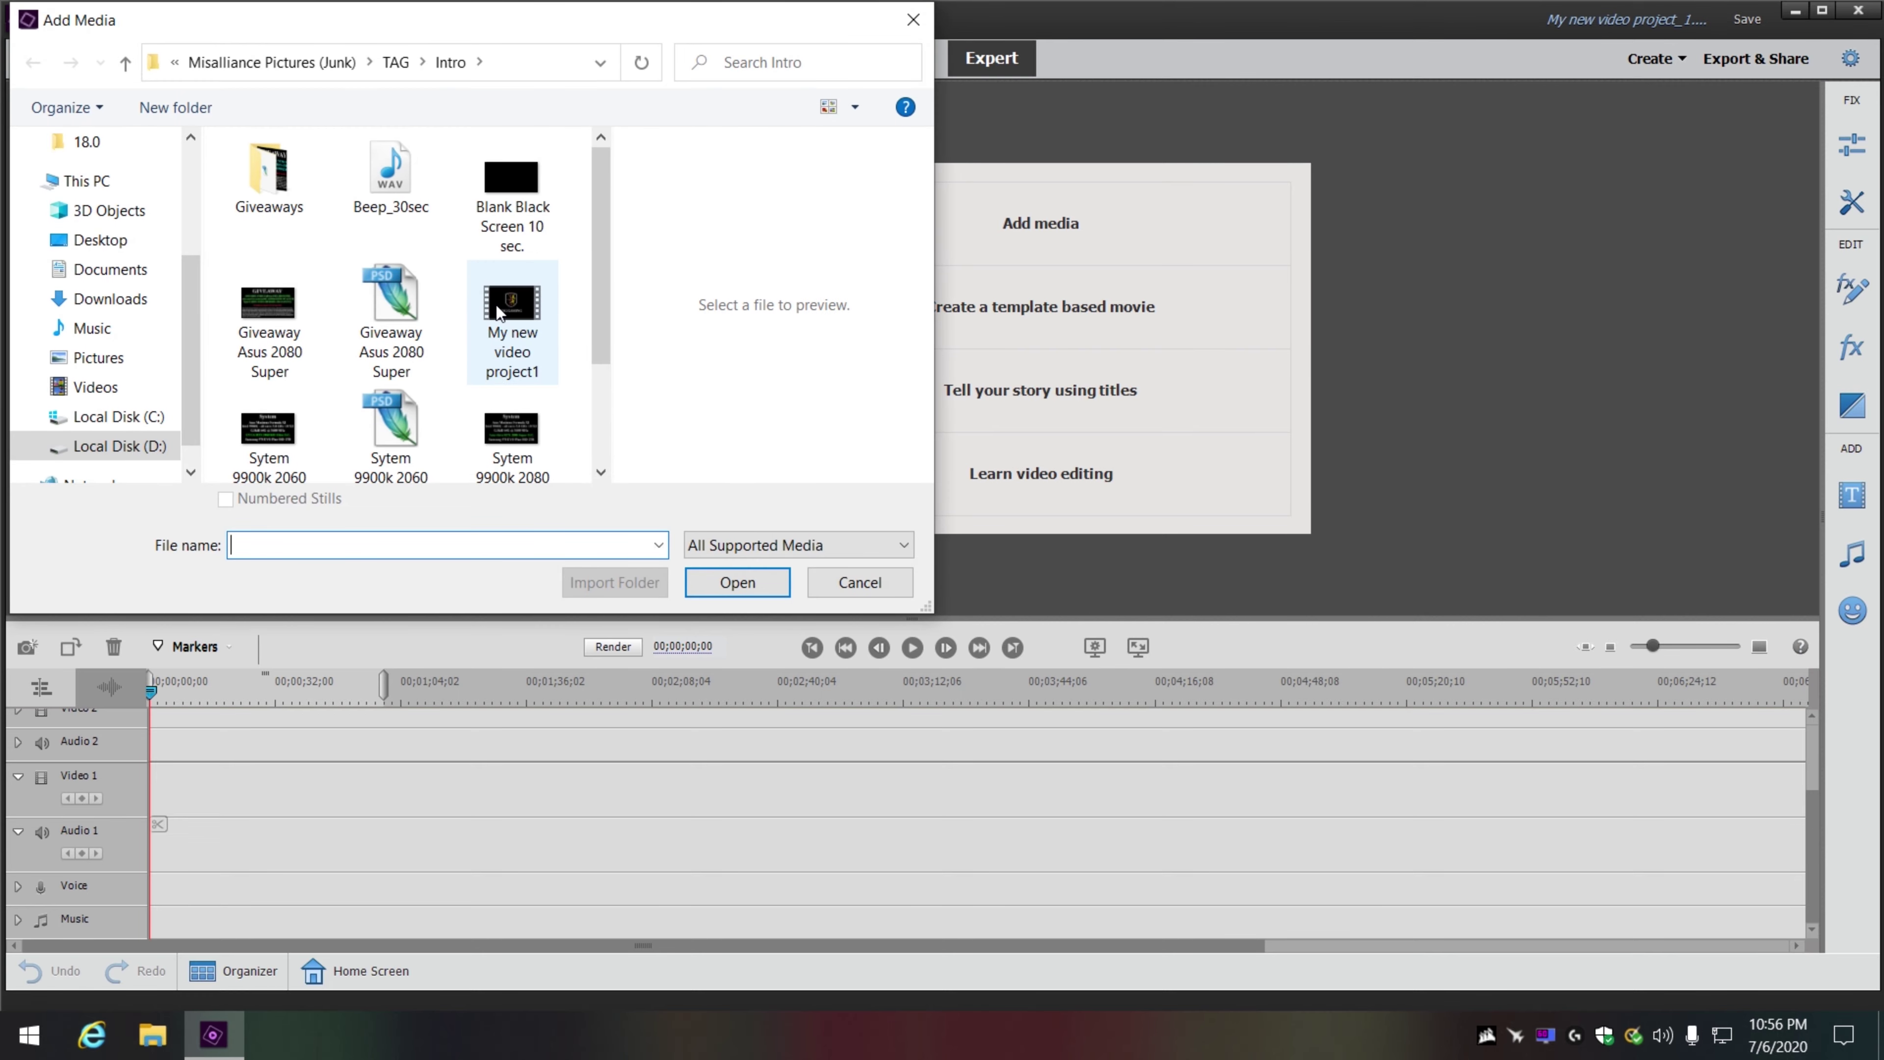
pyautogui.click(505, 349)
pyautogui.click(736, 584)
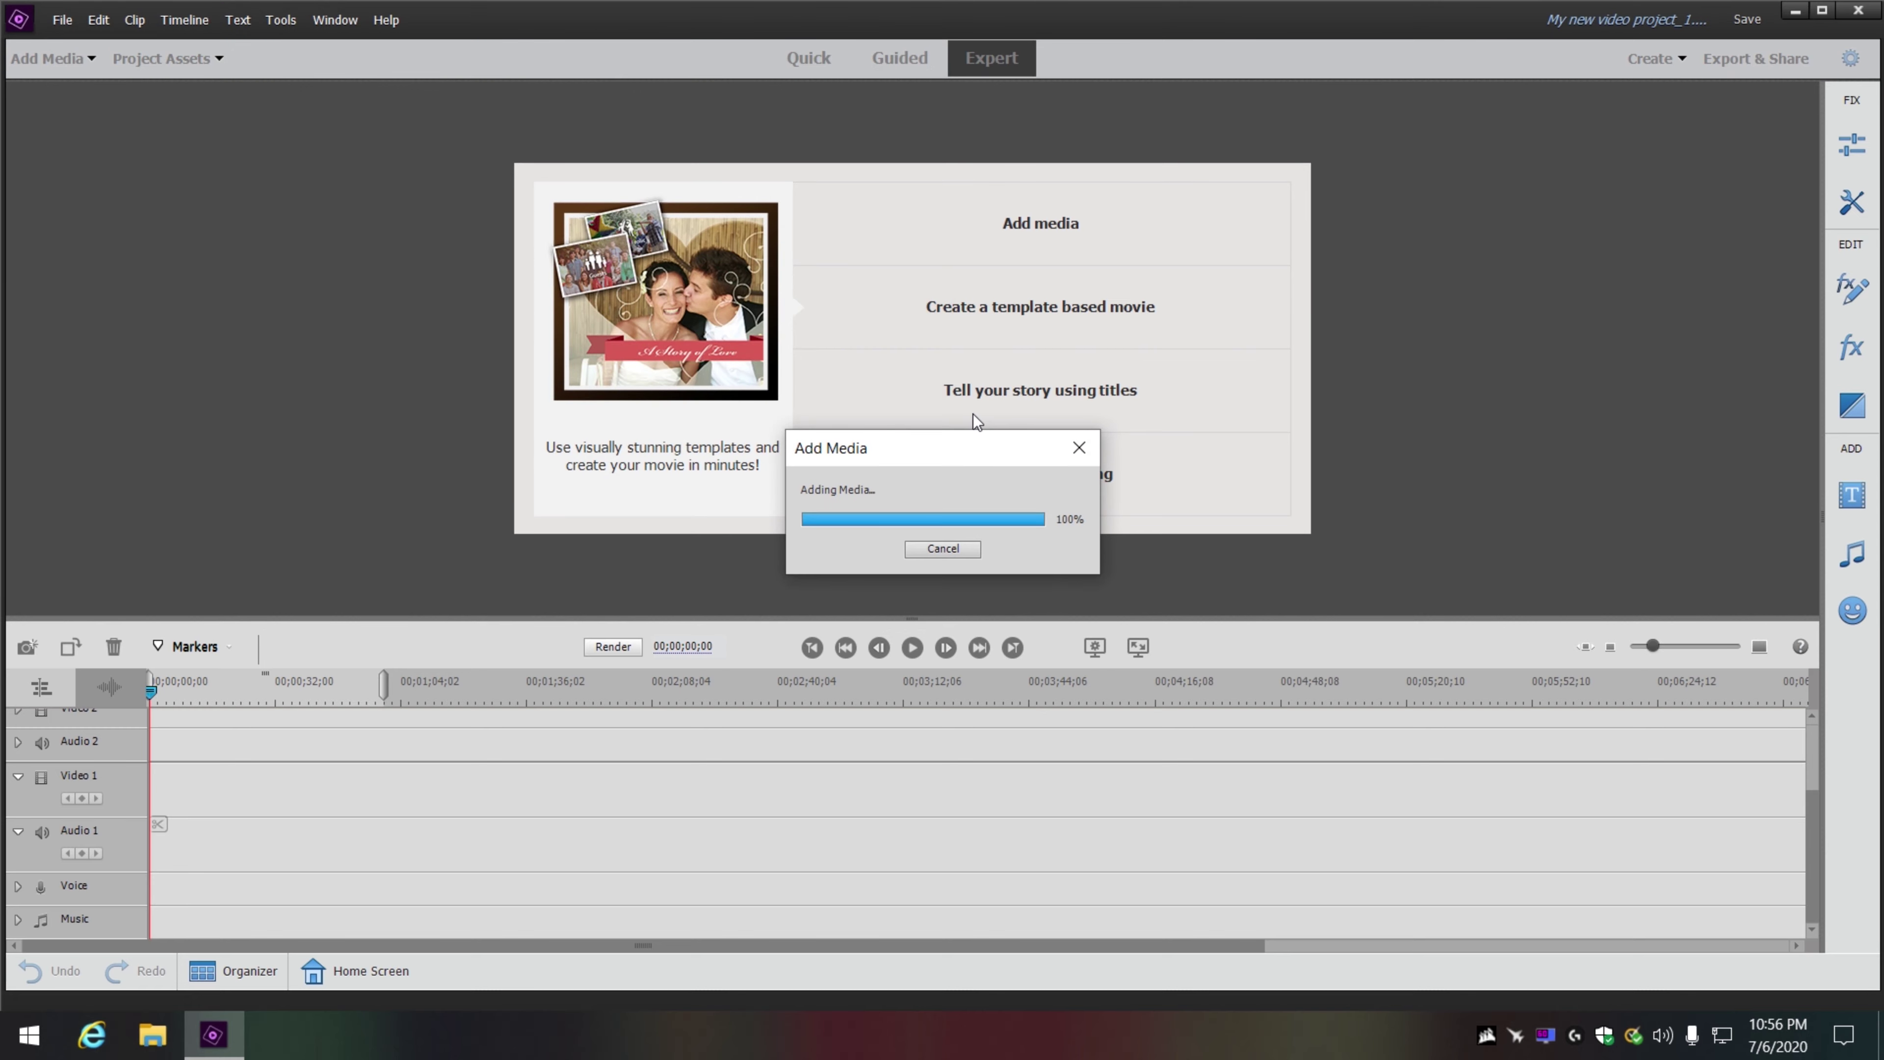
pyautogui.click(67, 71)
pyautogui.click(177, 174)
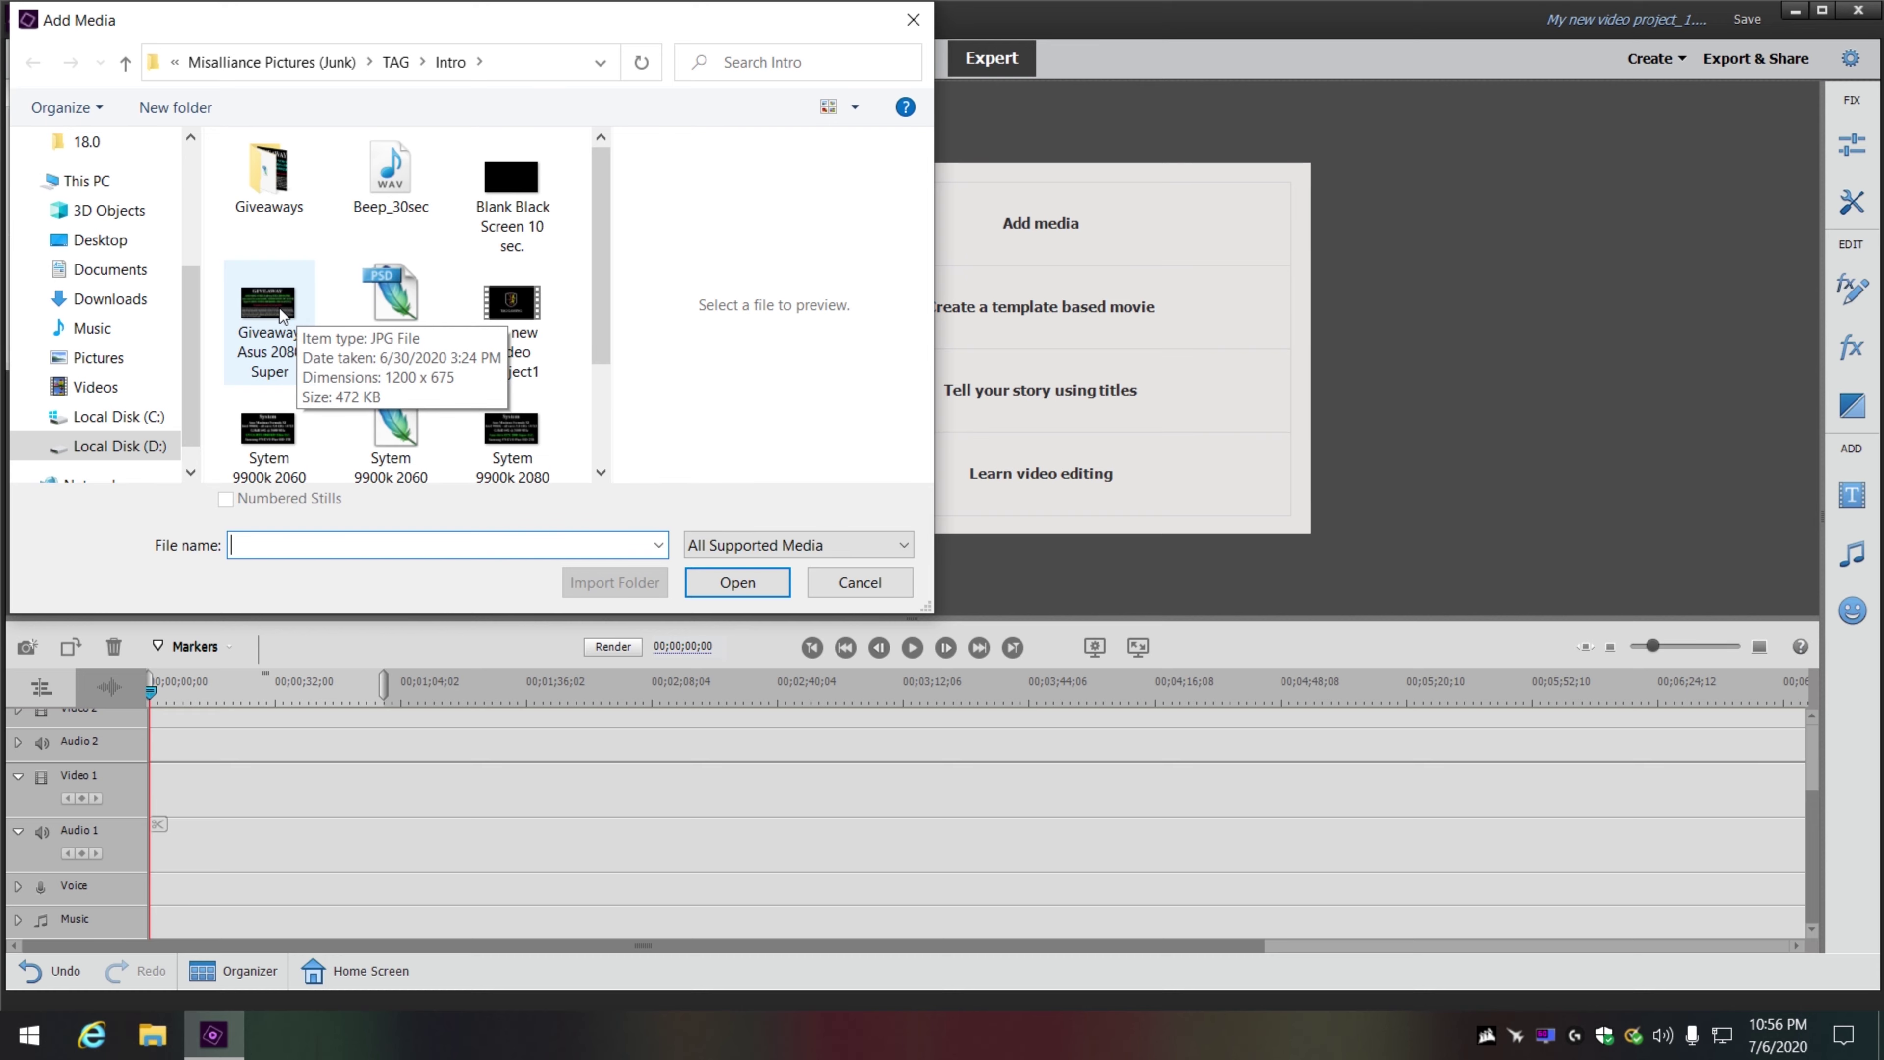
pyautogui.click(295, 318)
pyautogui.click(719, 584)
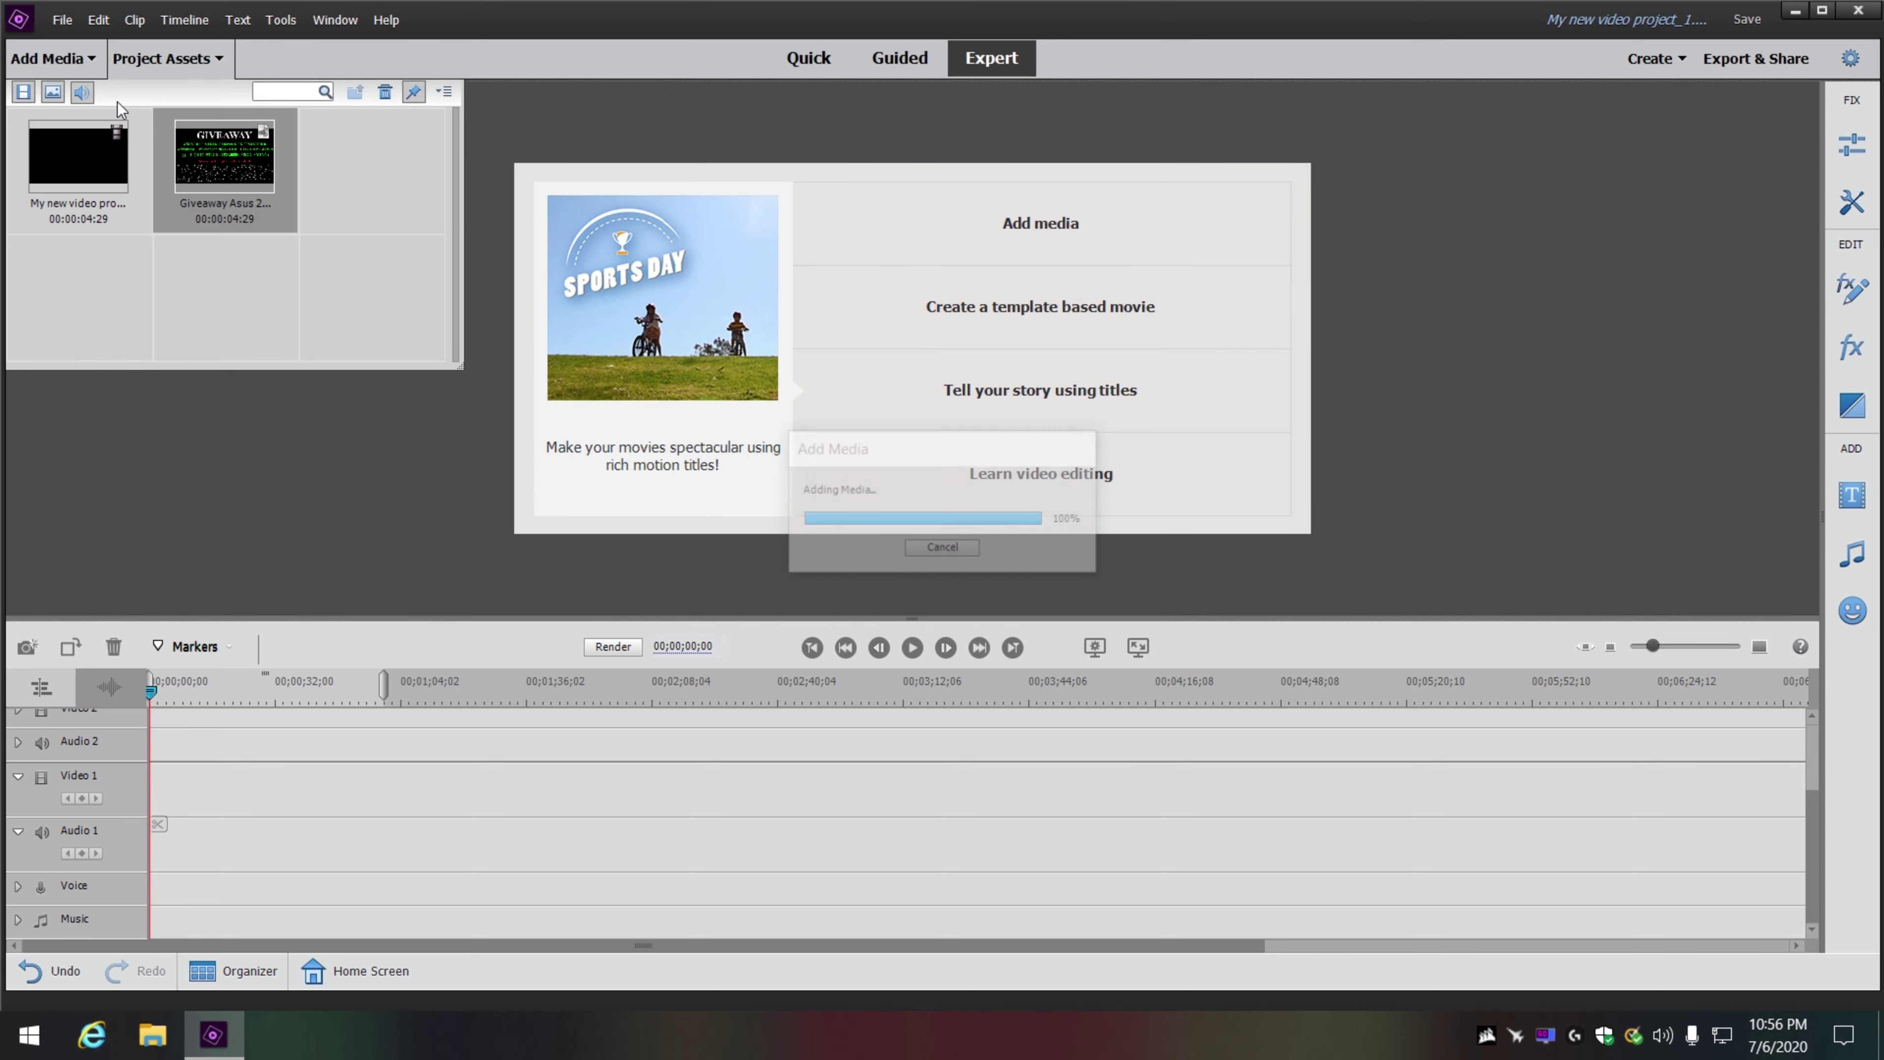
# - Import the System 9900k 2080 Super still and the Blank Black Screen 10 sec. clip
pyautogui.click(68, 65)
pyautogui.click(89, 164)
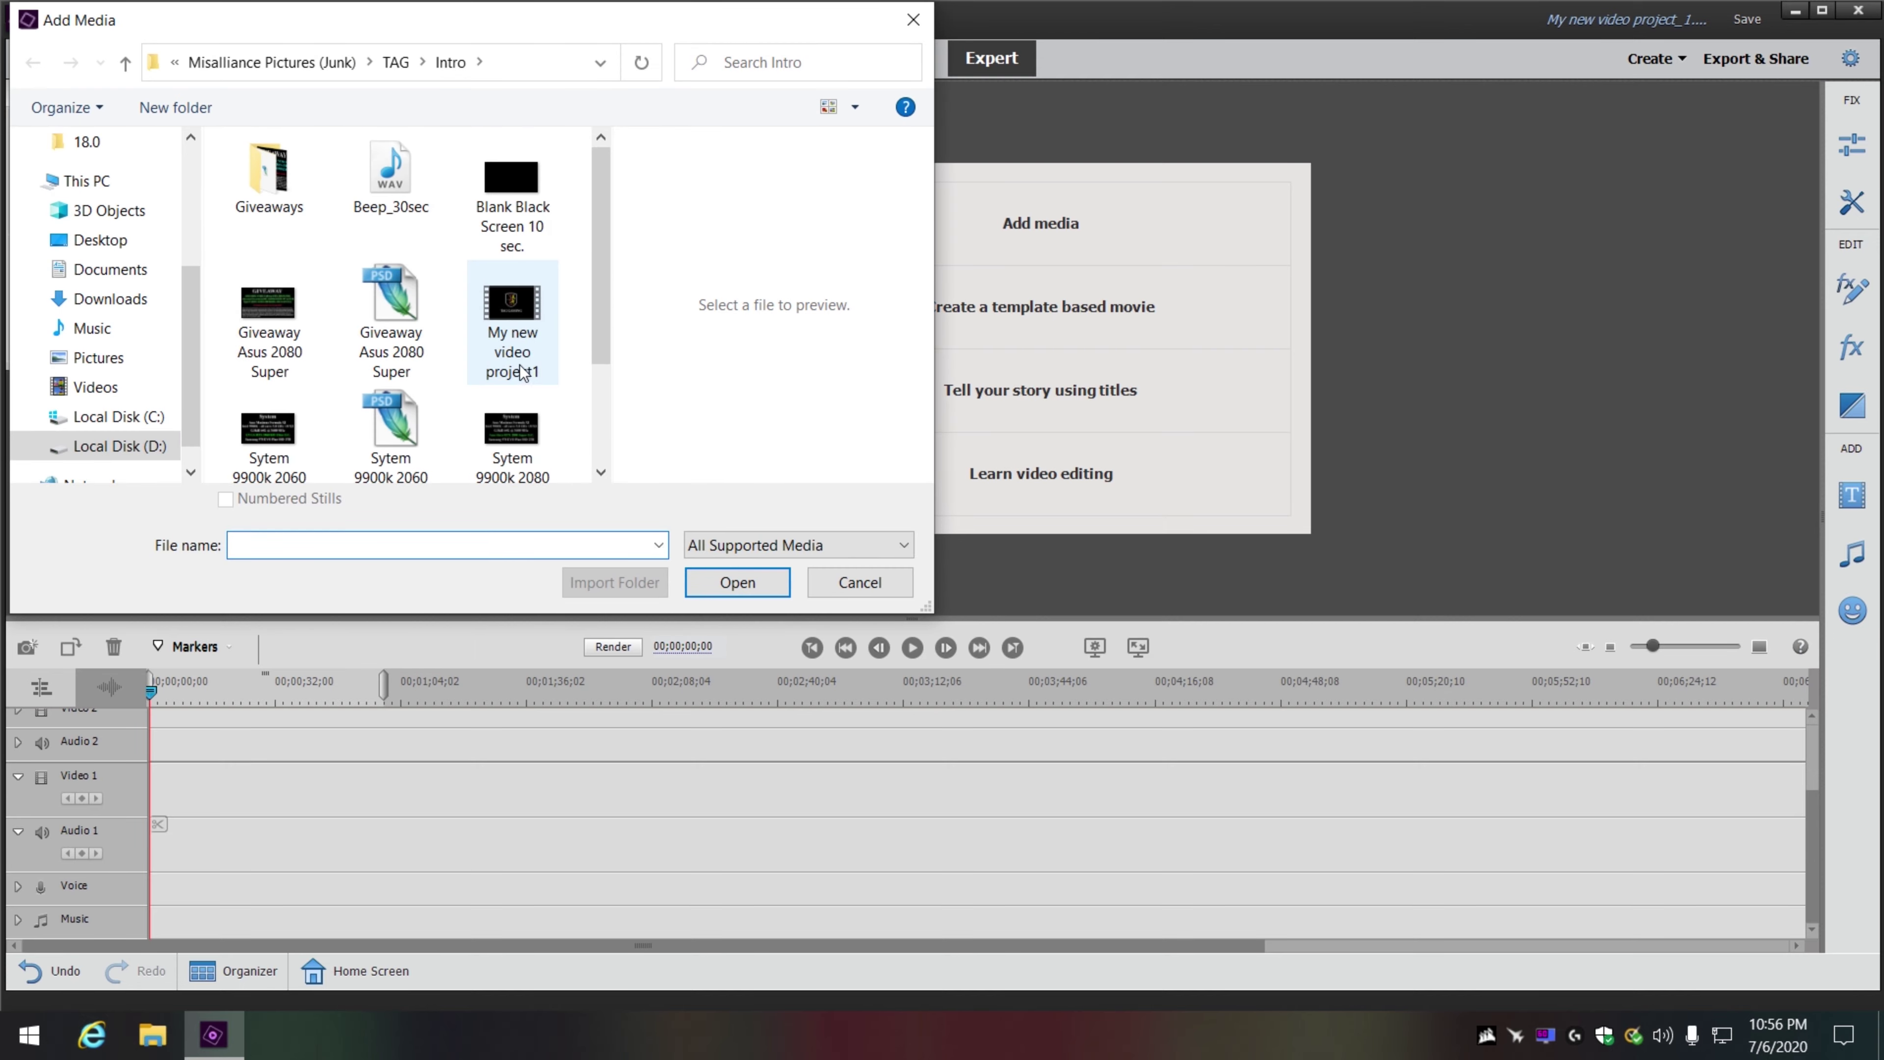
pyautogui.scroll(-2, 519, 375)
pyautogui.click(494, 285)
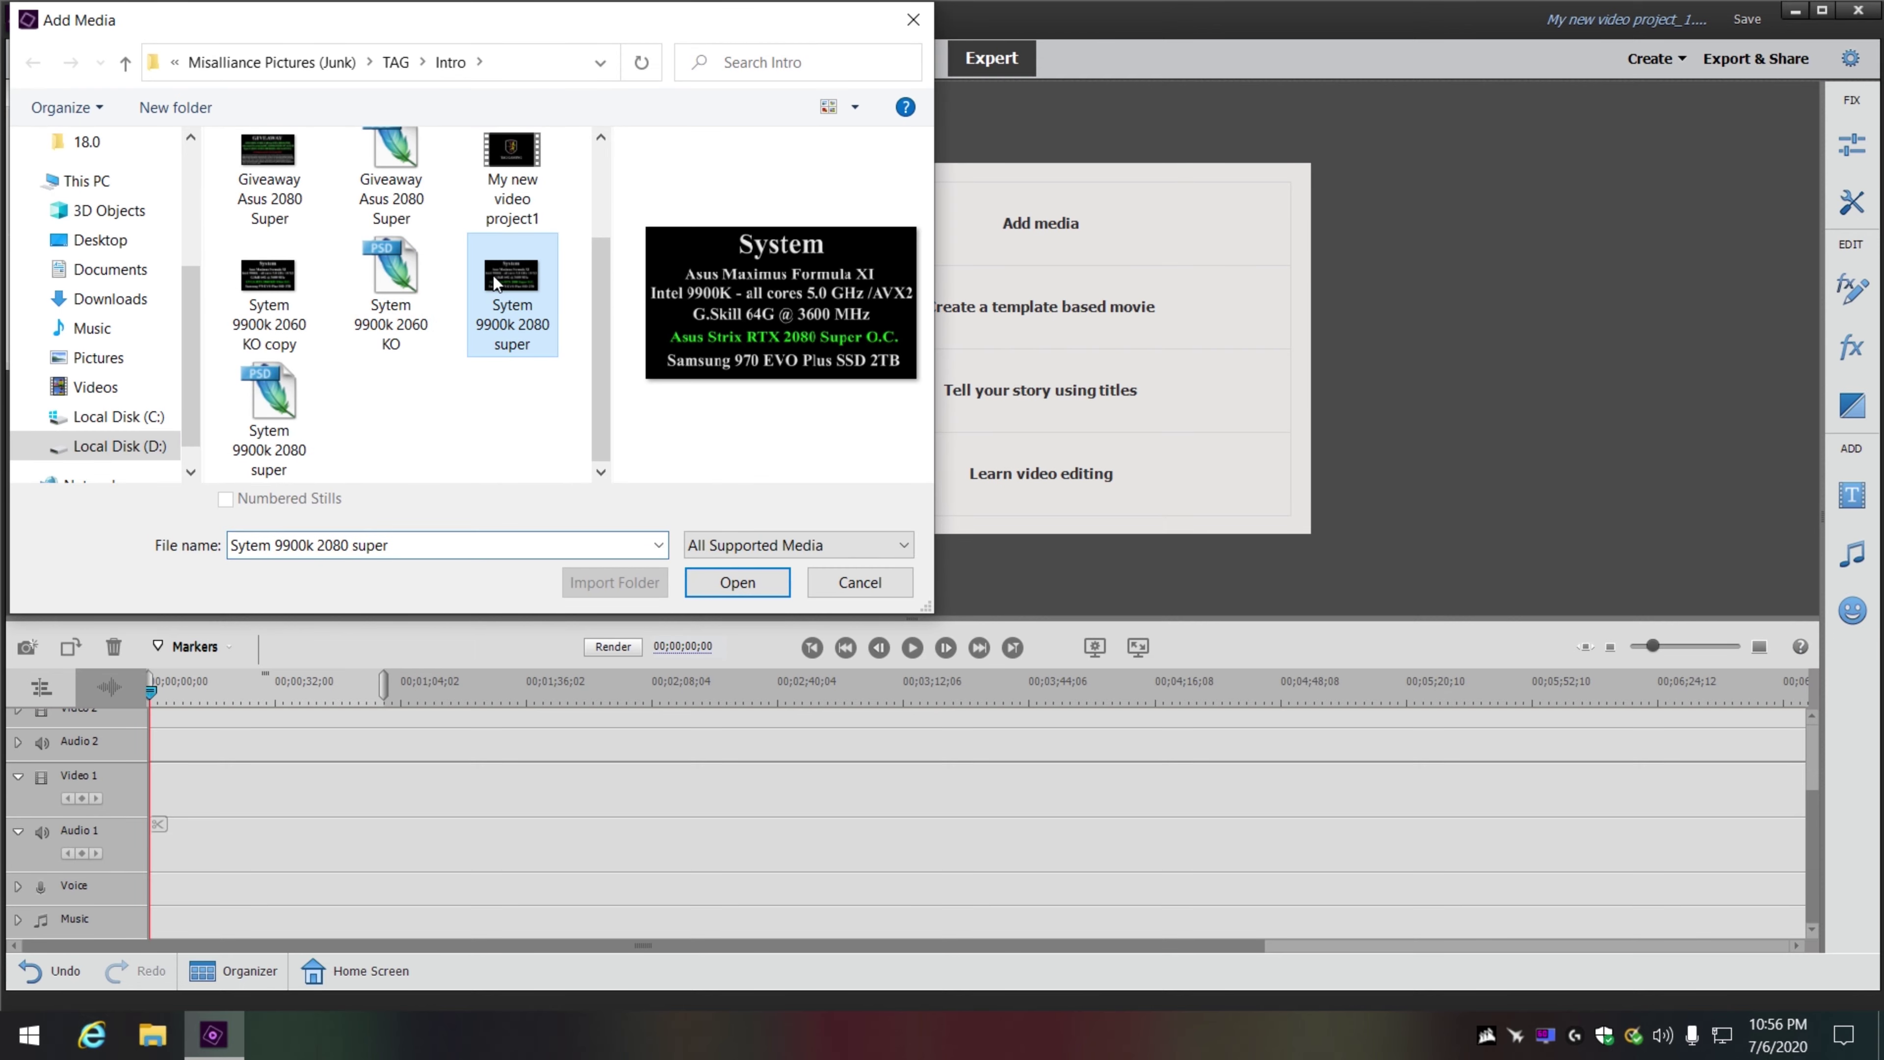
pyautogui.click(732, 584)
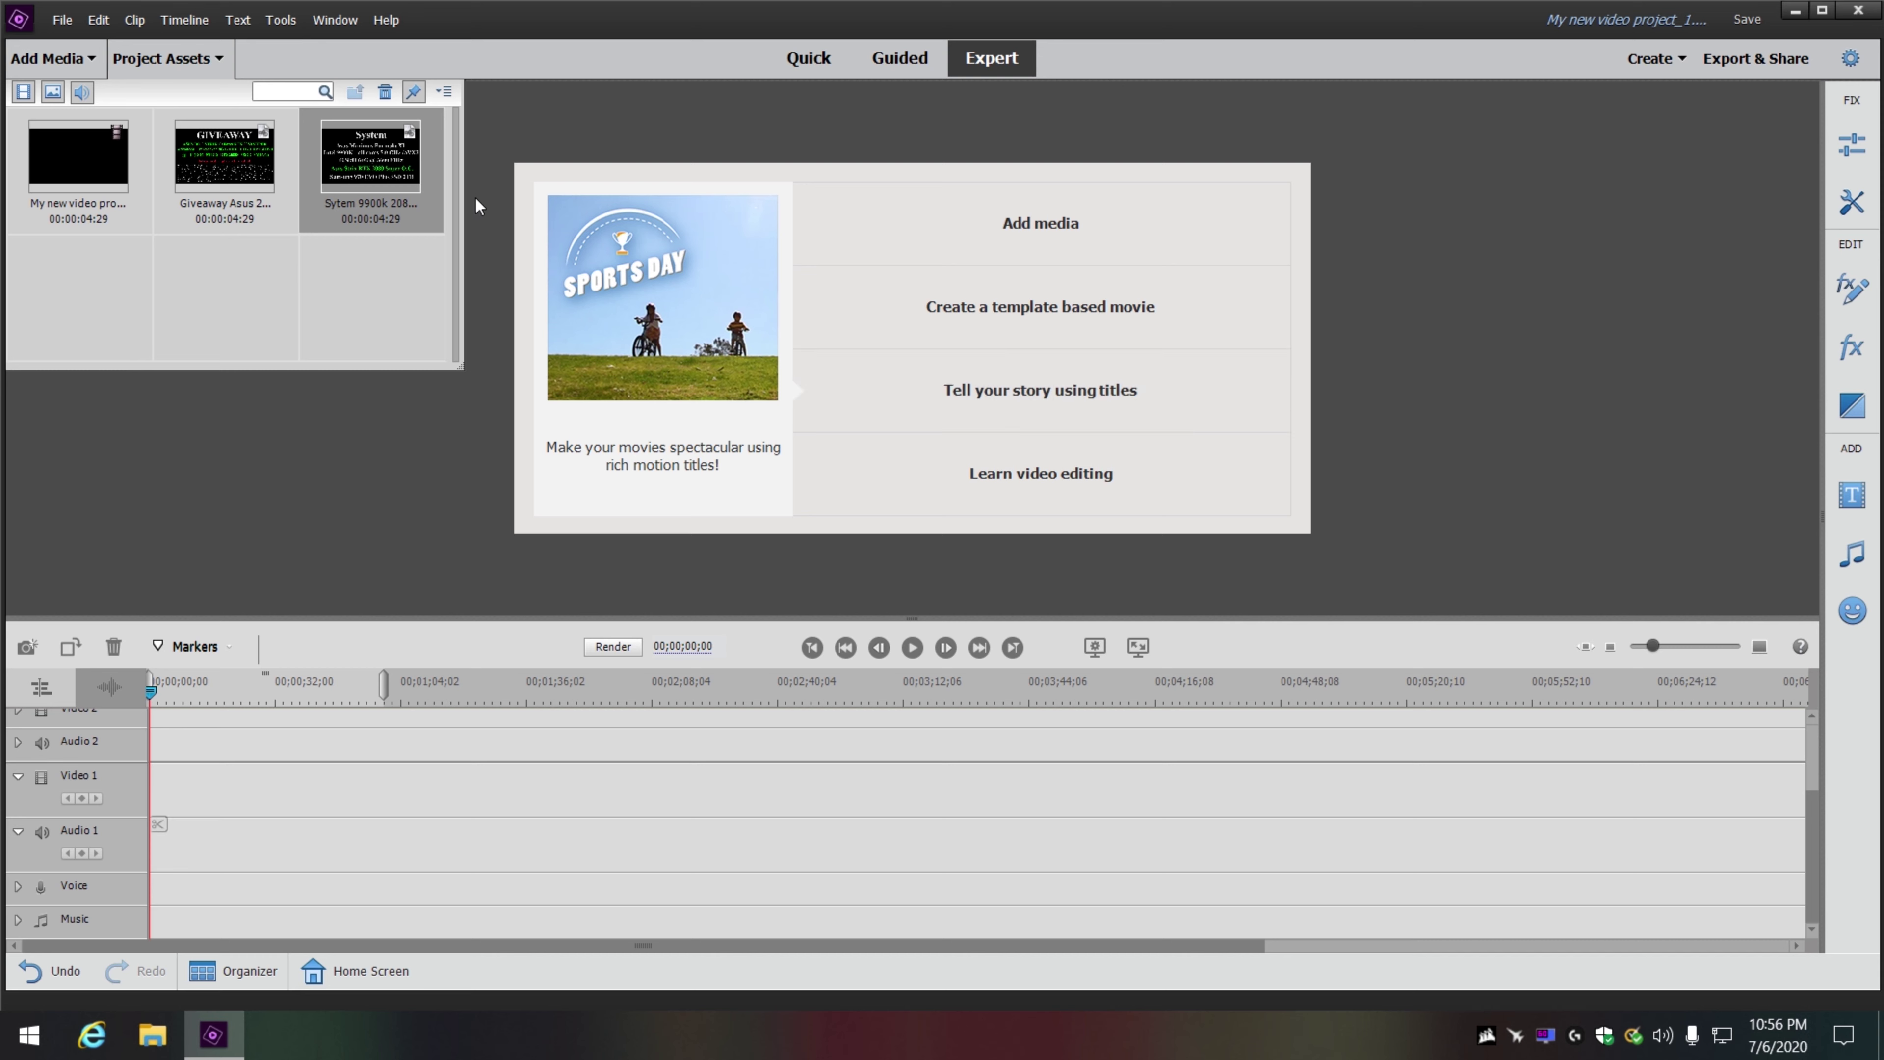
pyautogui.click(52, 58)
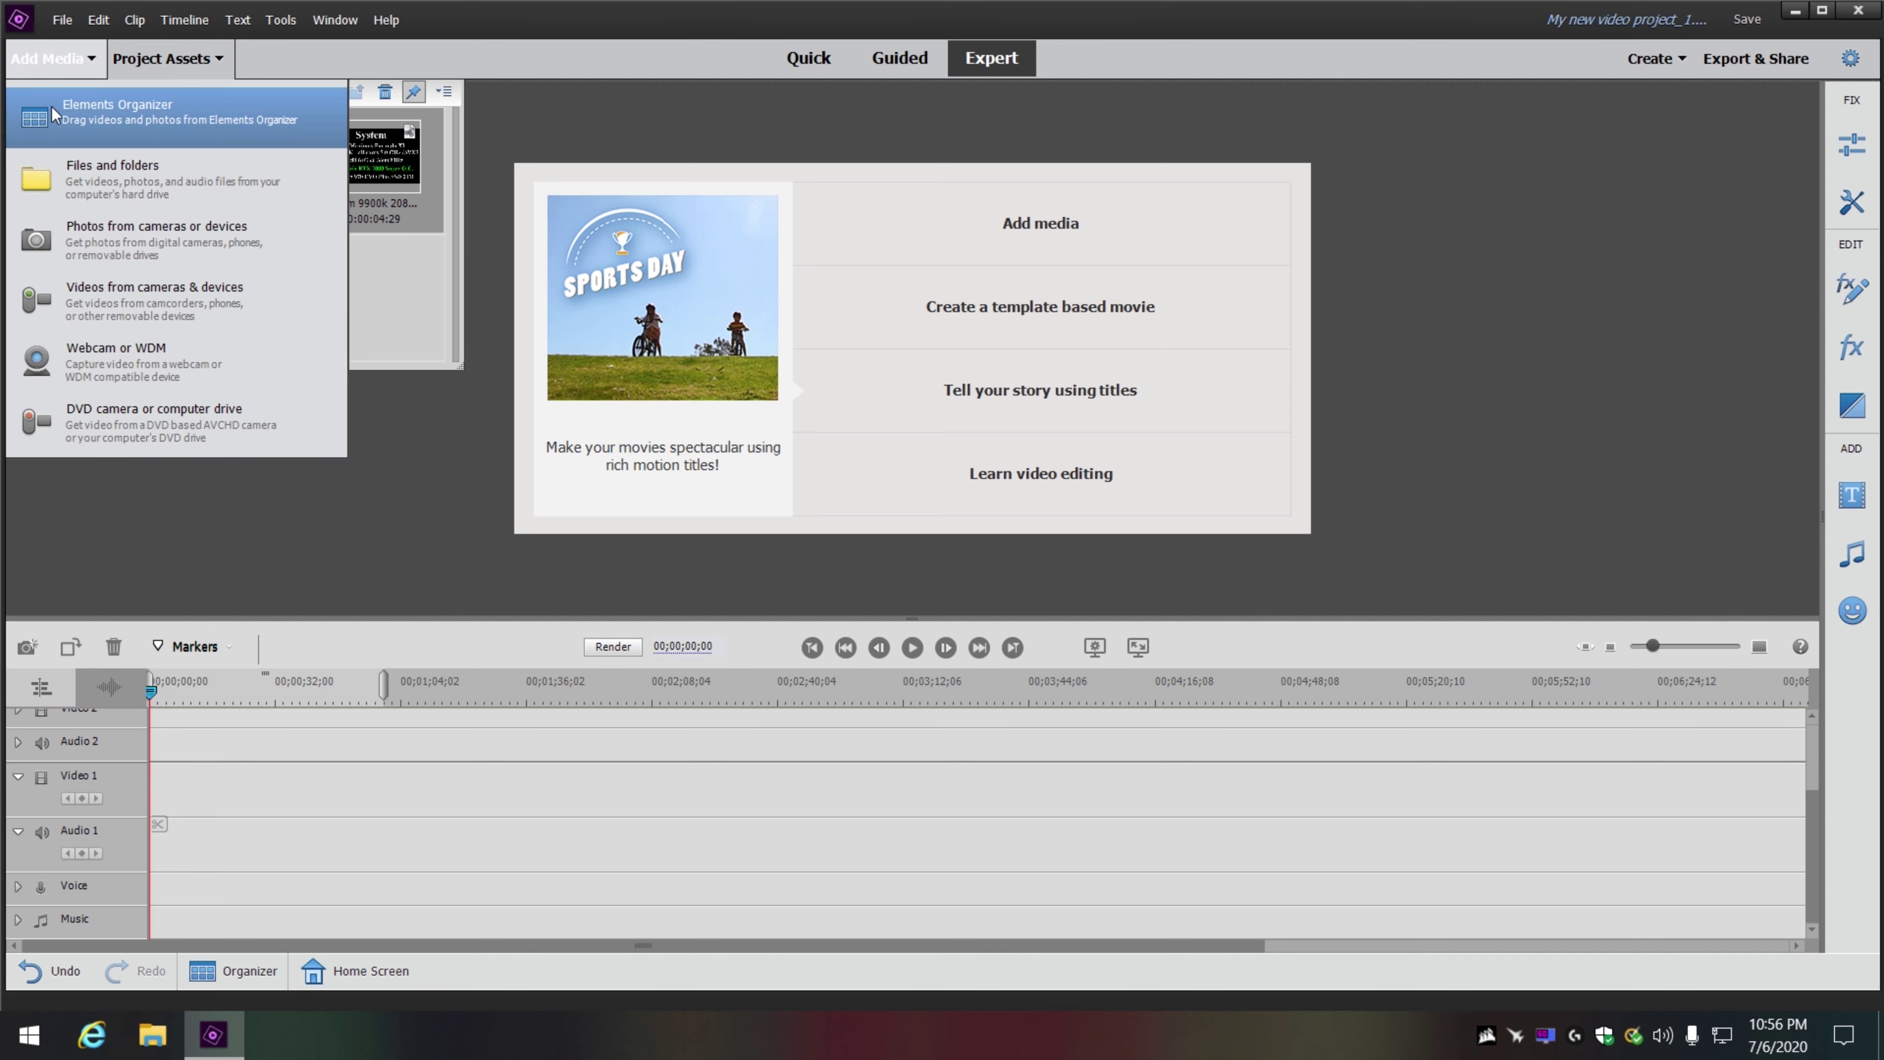
pyautogui.click(182, 178)
pyautogui.click(508, 197)
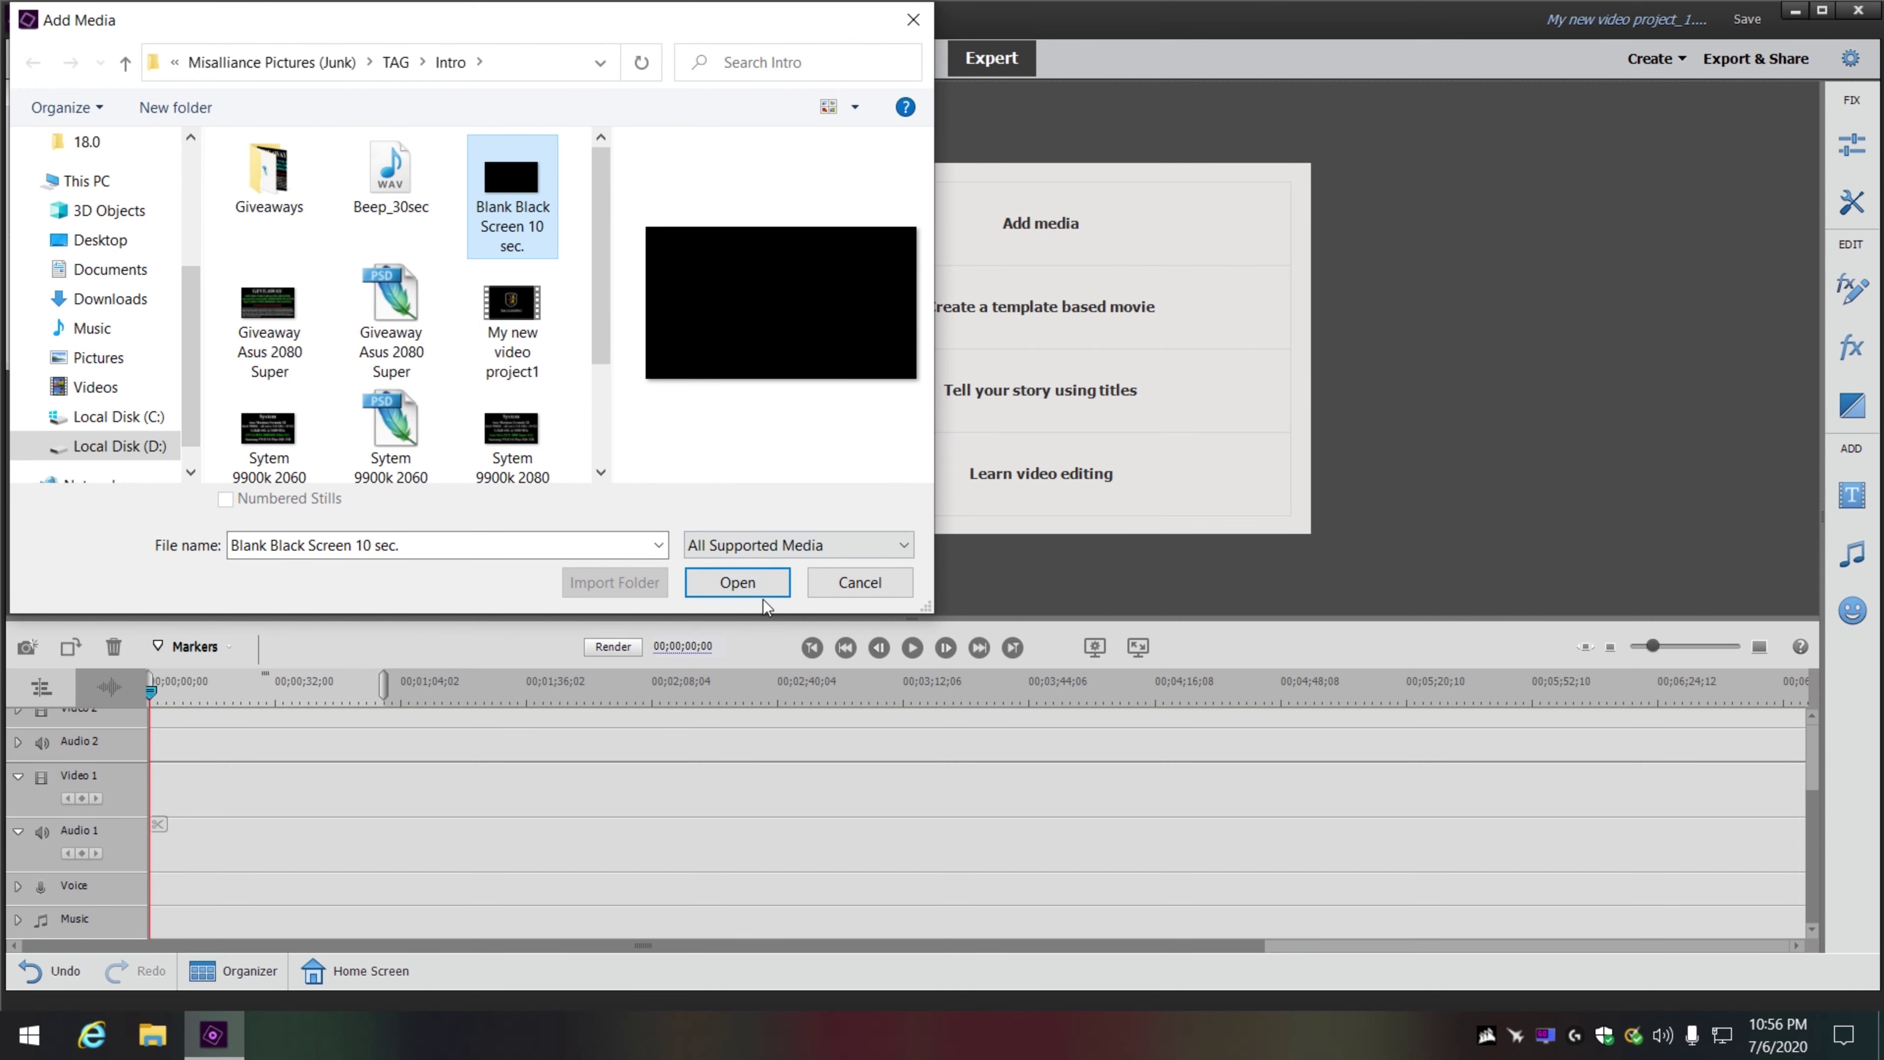
pyautogui.click(761, 592)
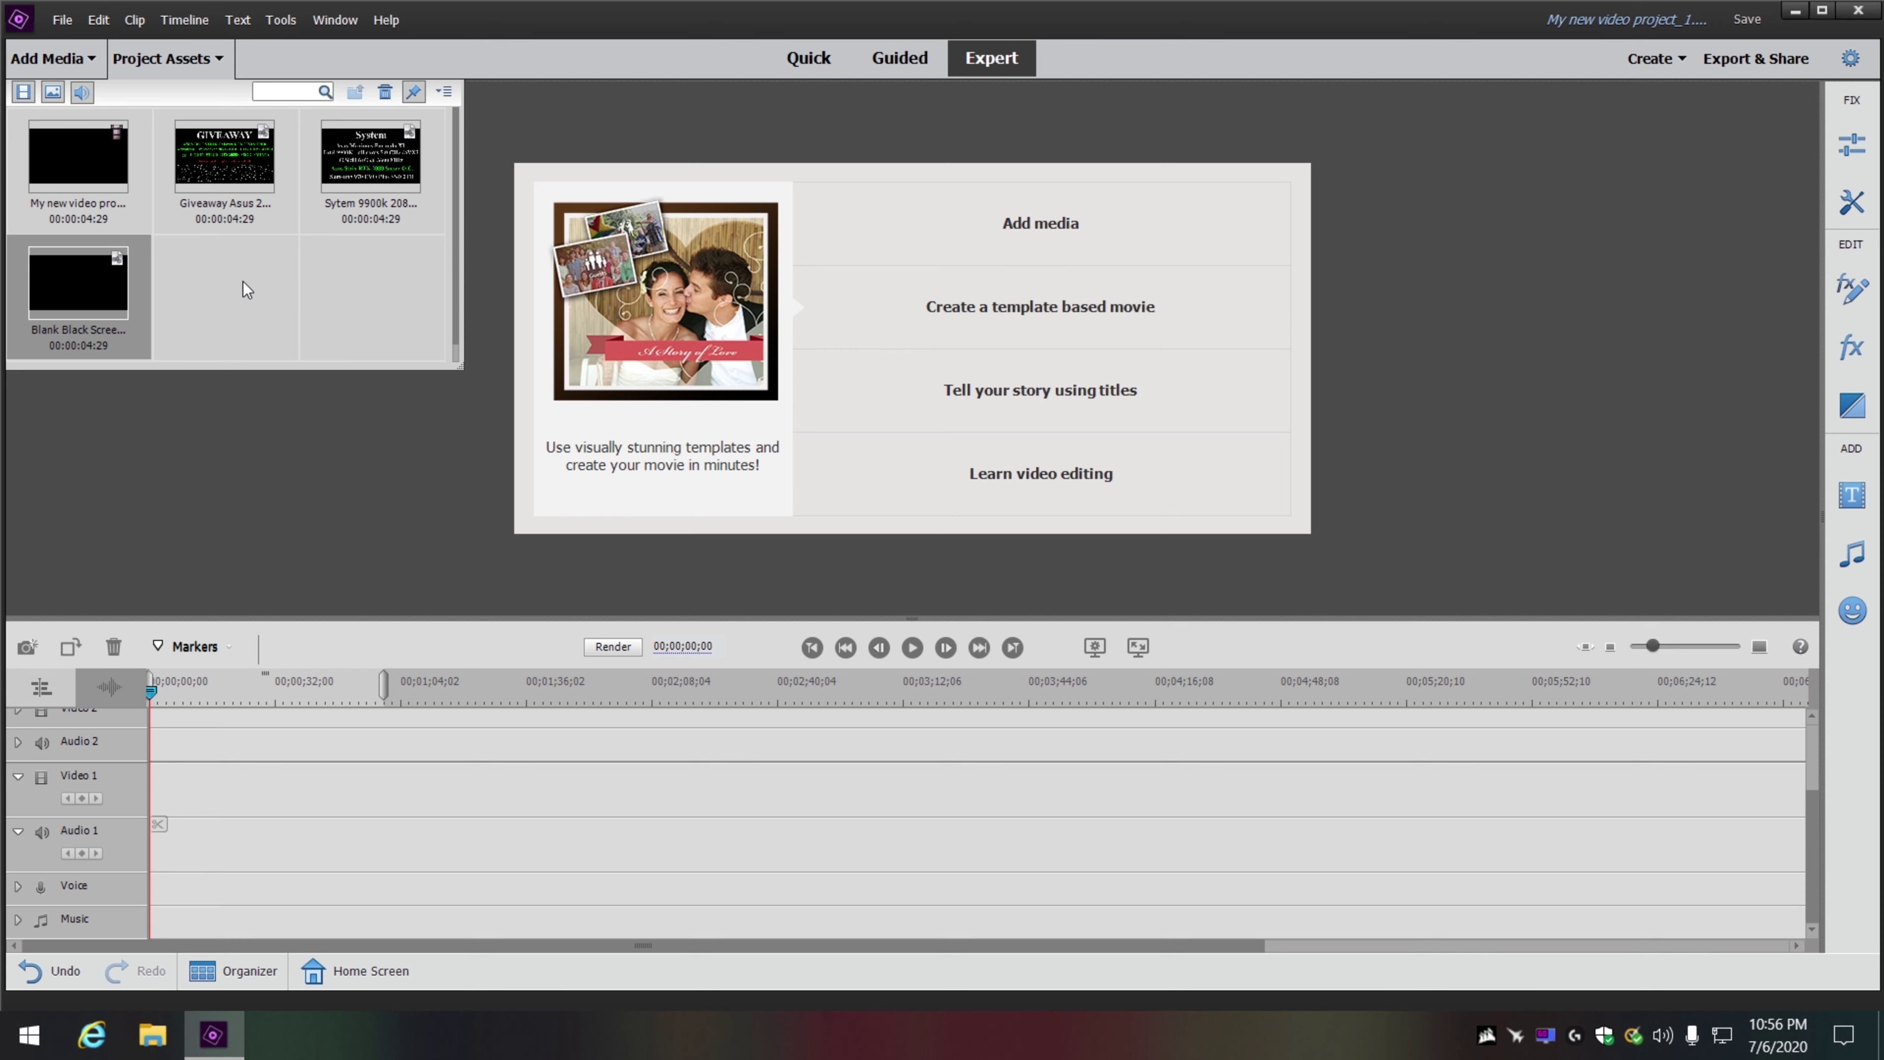
# - Import the Unigine Heaven demo recording from the Desktop
pyautogui.click(55, 58)
pyautogui.click(89, 181)
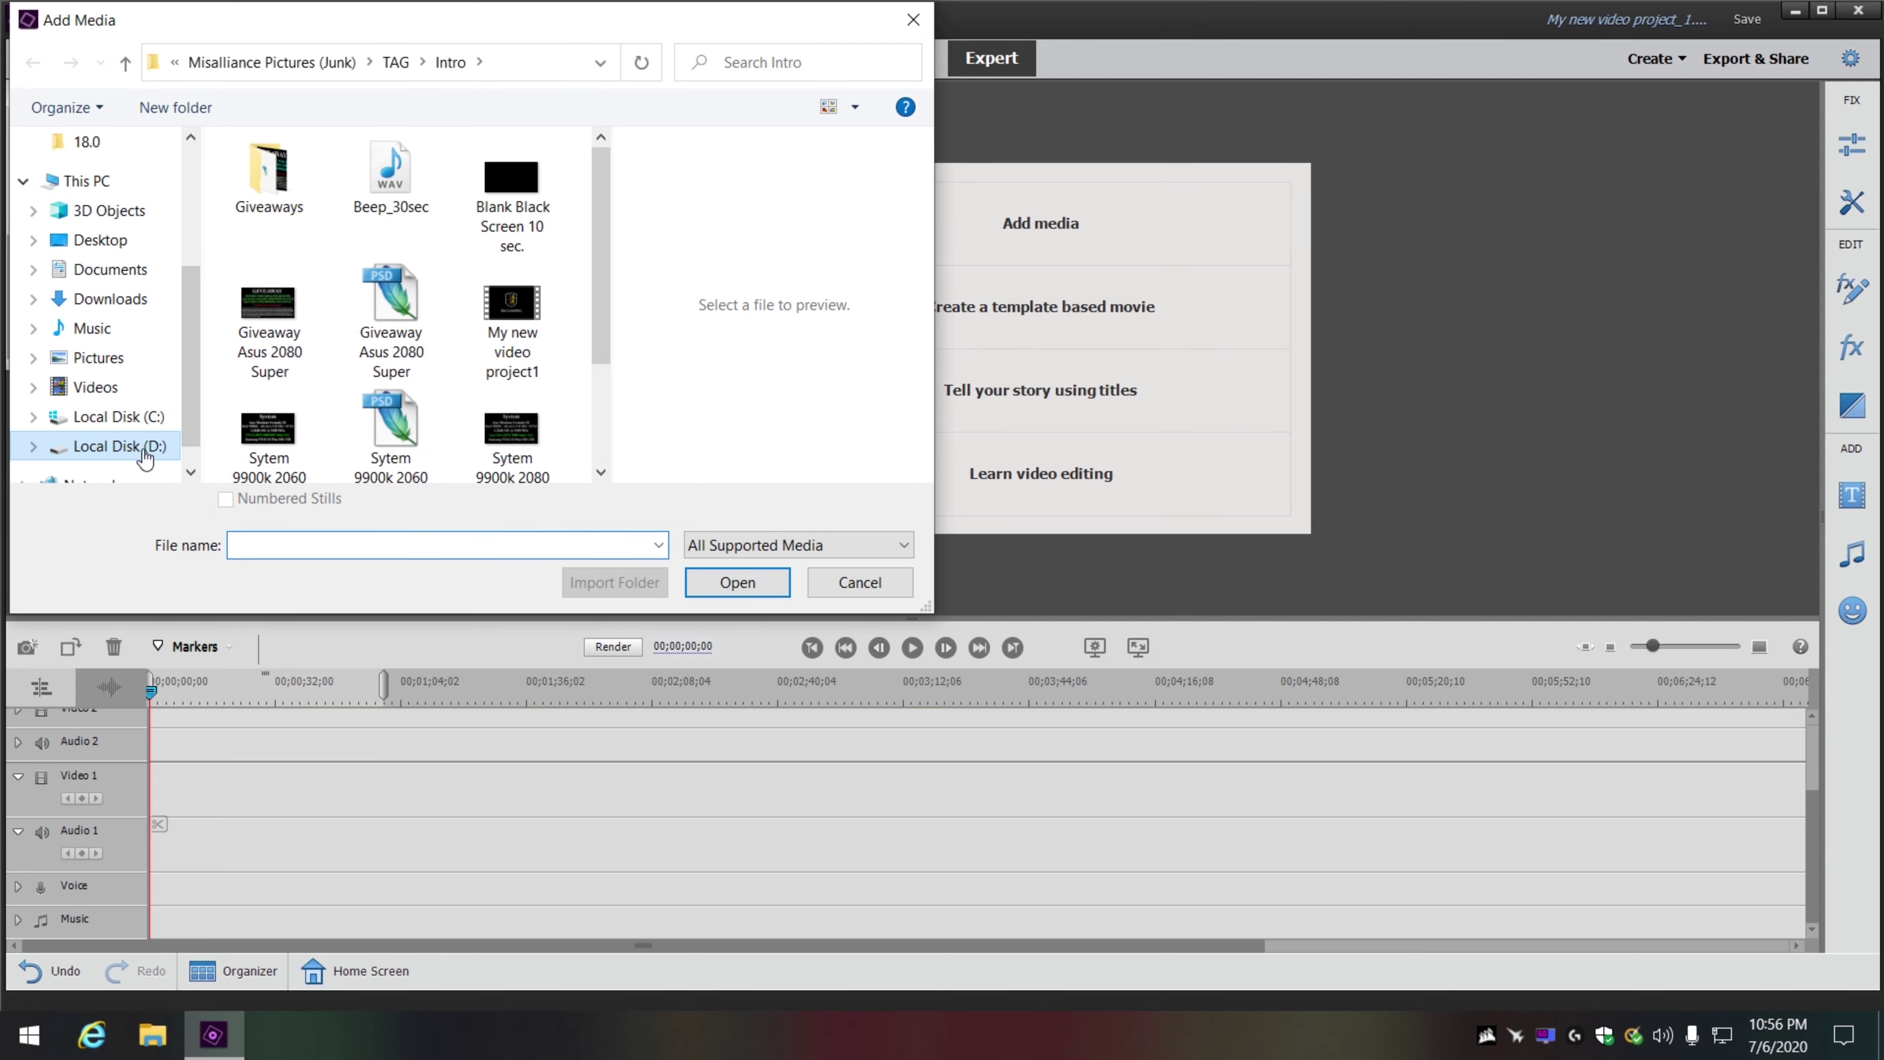
pyautogui.click(99, 240)
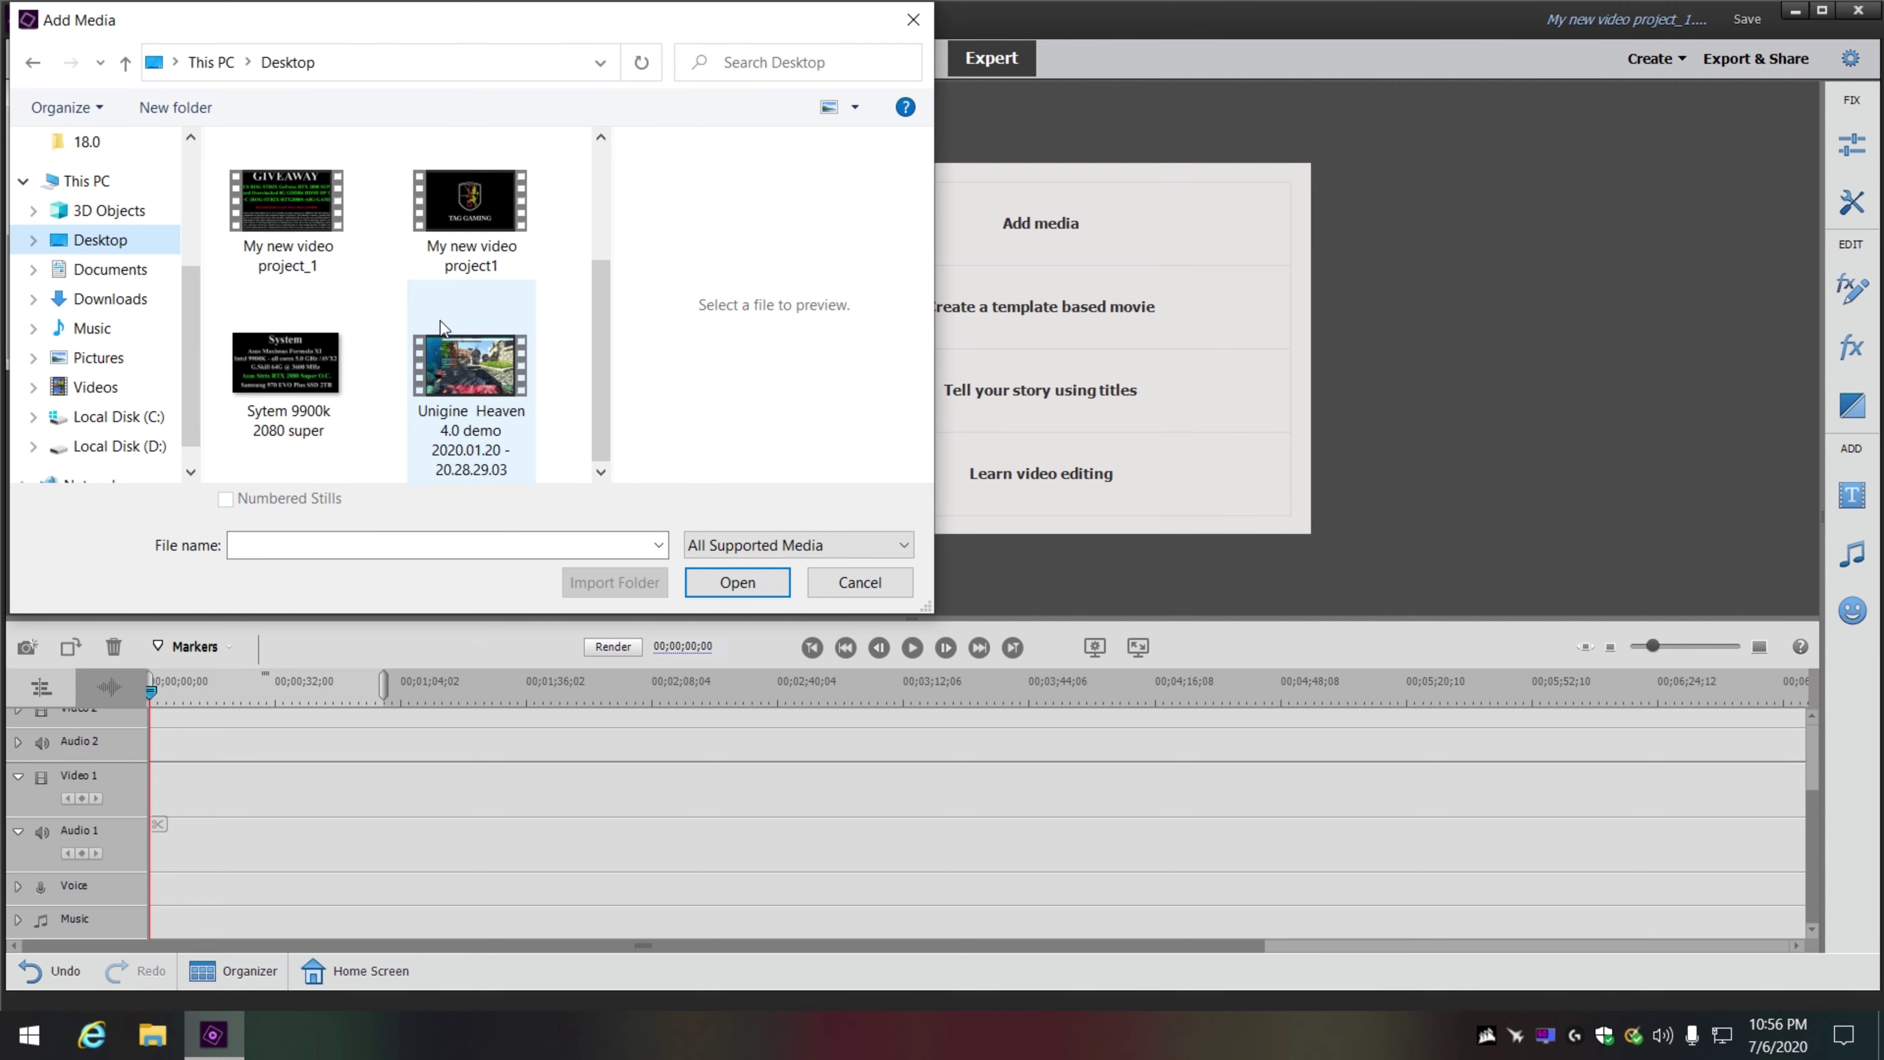
pyautogui.click(442, 327)
pyautogui.click(737, 582)
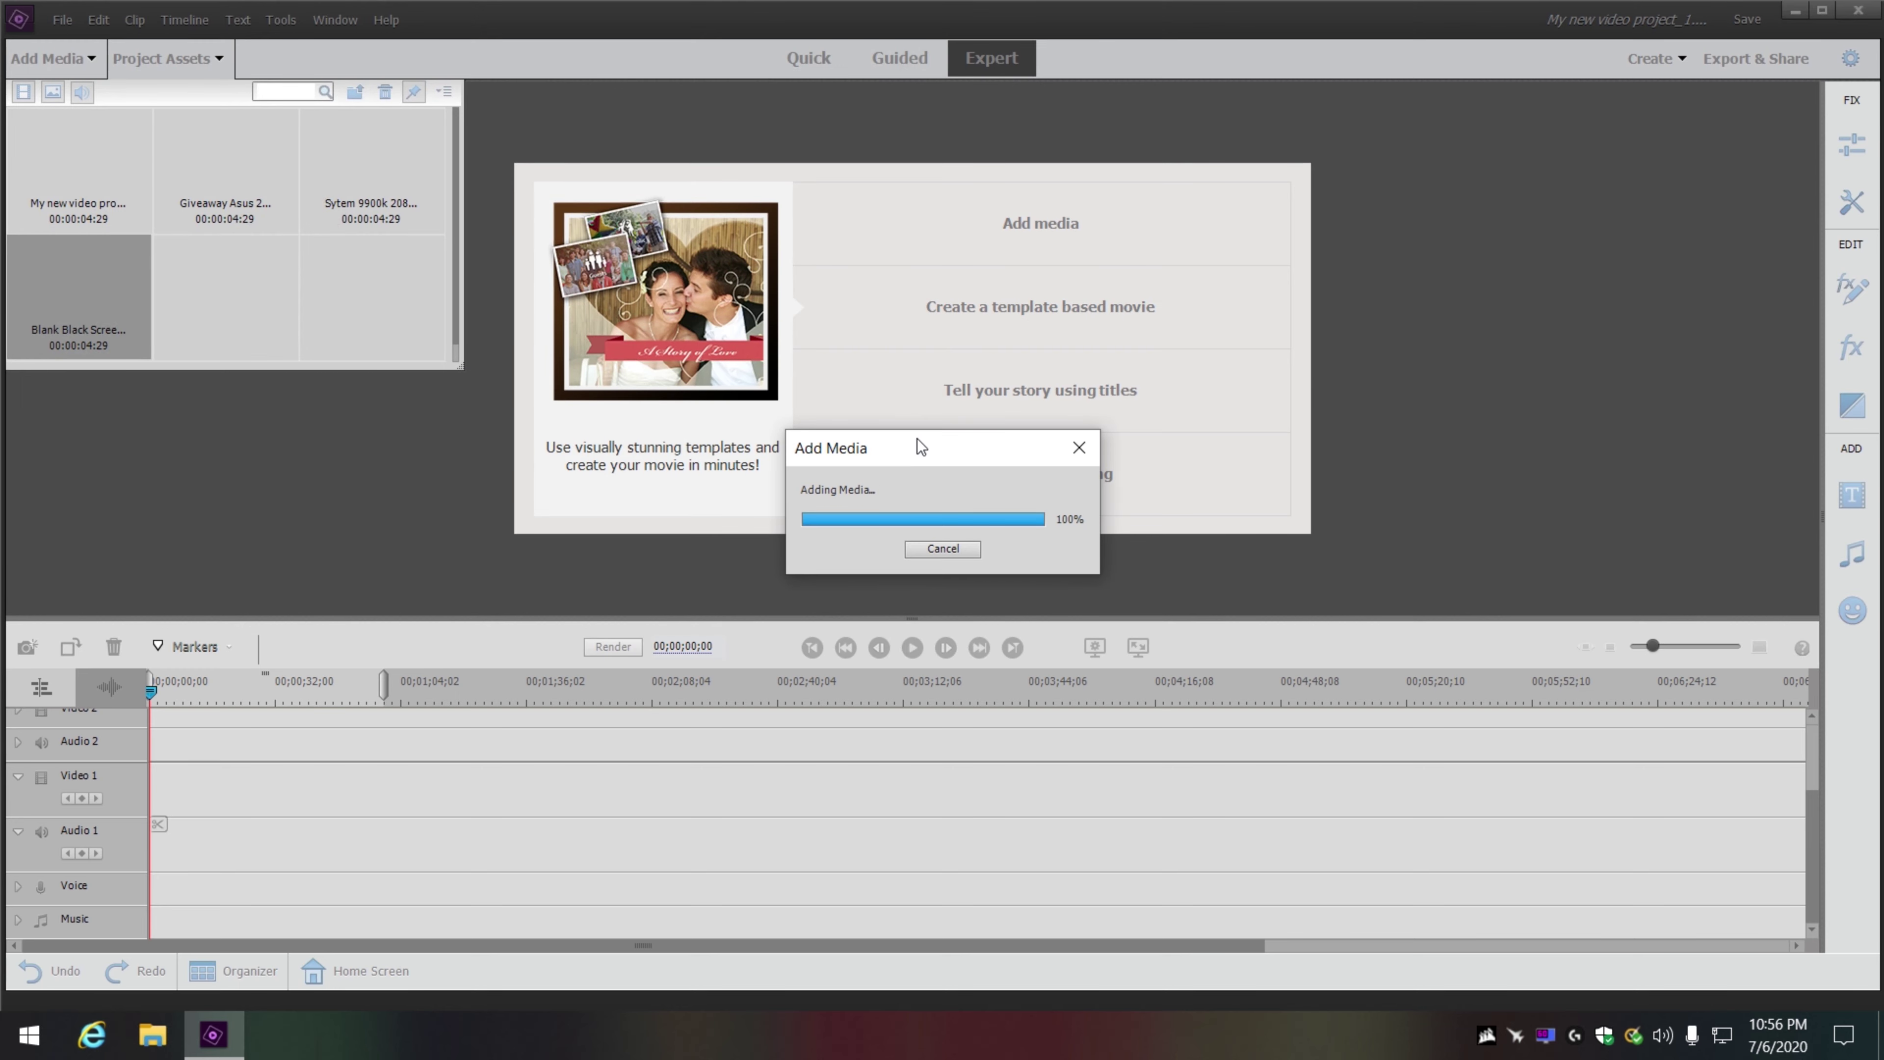
# - Place the intro, Giveaway still, System still and Unigine Heaven footage in order on Video 1
pyautogui.moveTo(74, 170); pyautogui.dragTo(159, 850)
pyautogui.moveTo(464, 734); pyautogui.dragTo(463, 734)
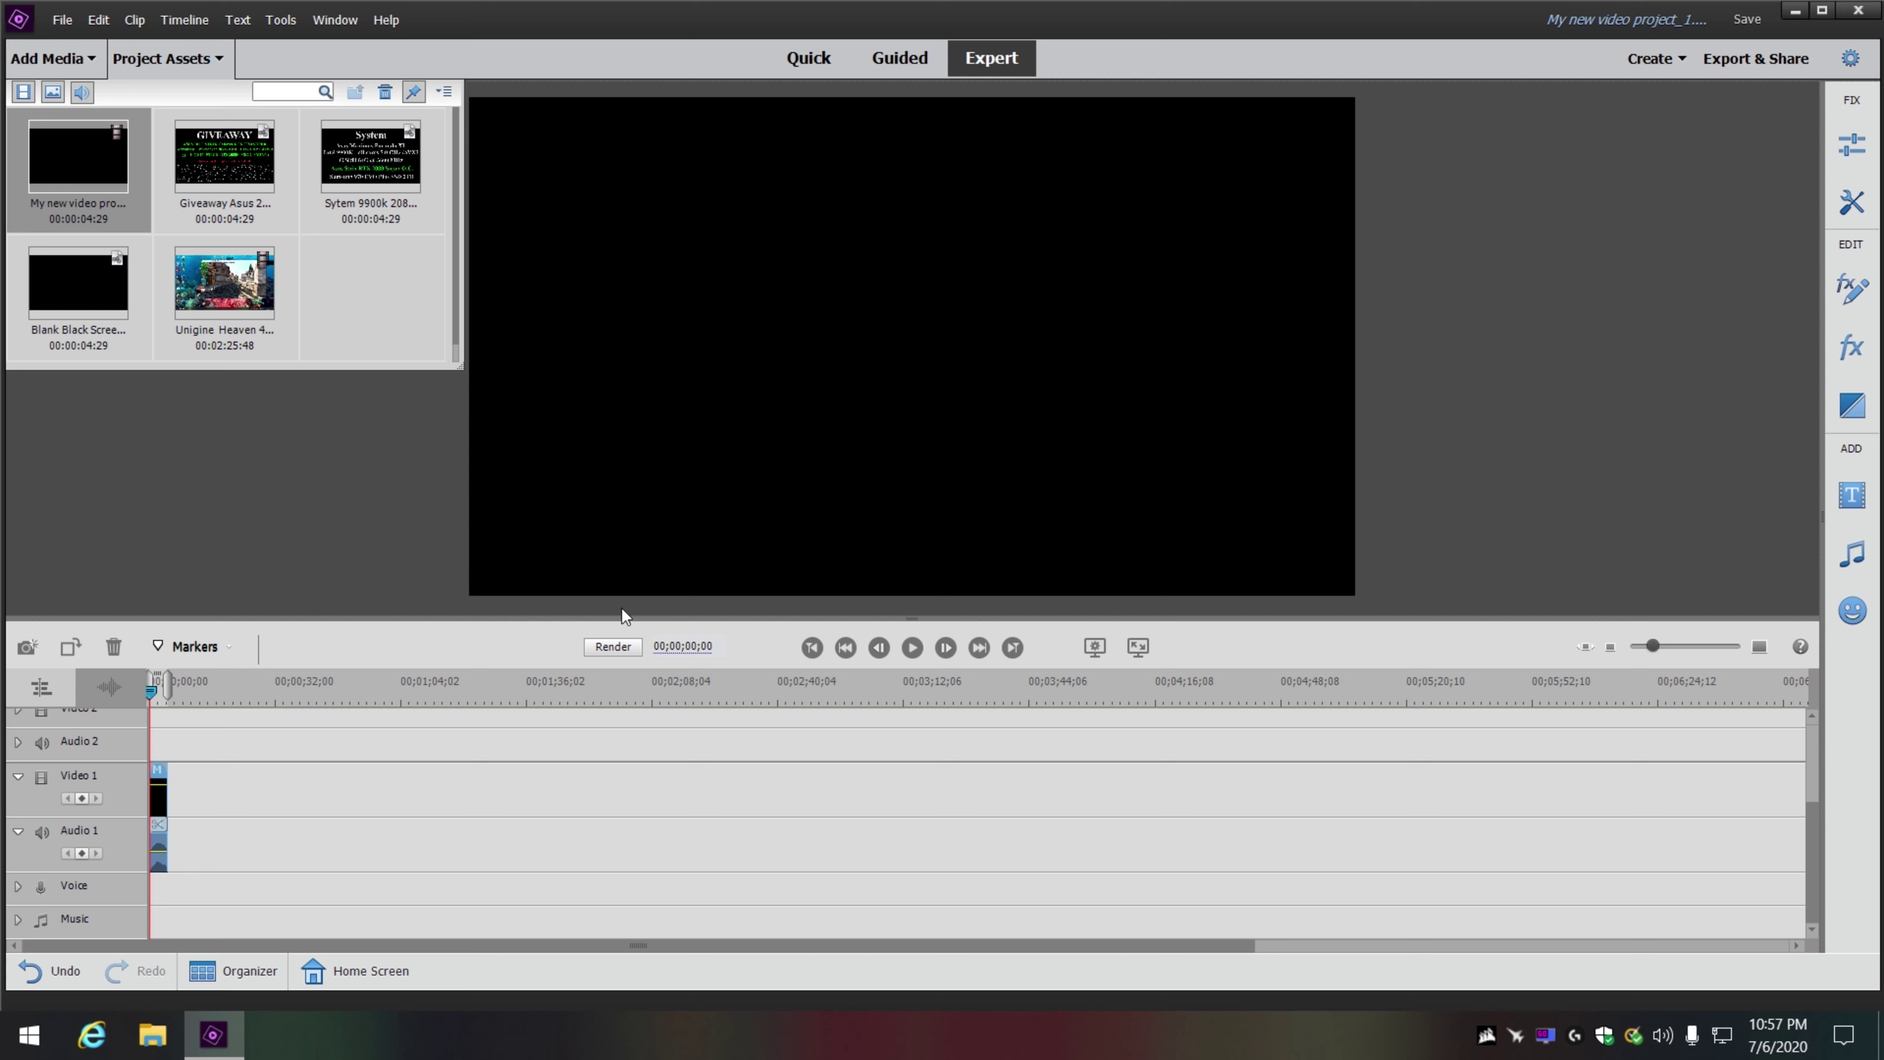
pyautogui.moveTo(241, 184); pyautogui.dragTo(178, 783)
pyautogui.moveTo(365, 159); pyautogui.dragTo(197, 787)
pyautogui.moveTo(224, 282); pyautogui.dragTo(212, 791)
# - Append three blank black clips after the footage, then zoom in to the TAG GAMING logo frame
pyautogui.moveTo(78, 282); pyautogui.dragTo(788, 791)
pyautogui.moveTo(811, 673); pyautogui.dragTo(803, 791)
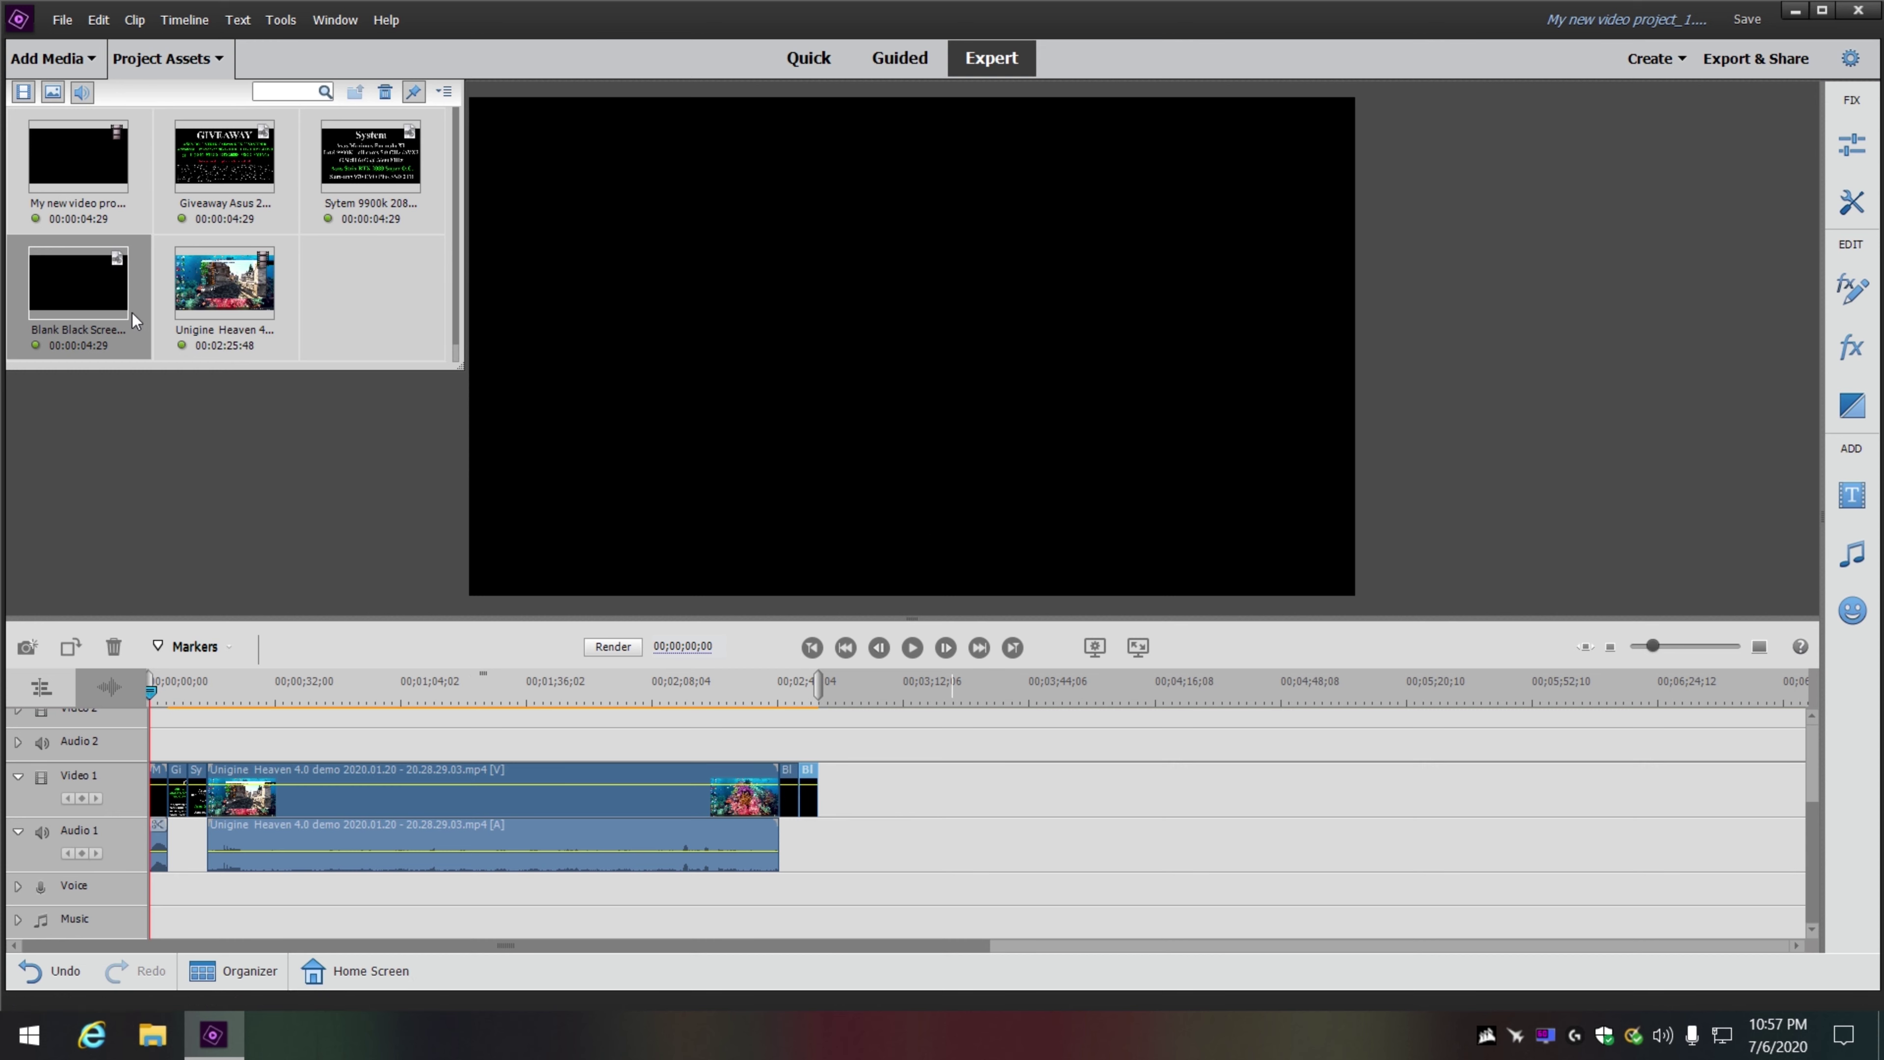
pyautogui.moveTo(63, 278); pyautogui.dragTo(827, 797)
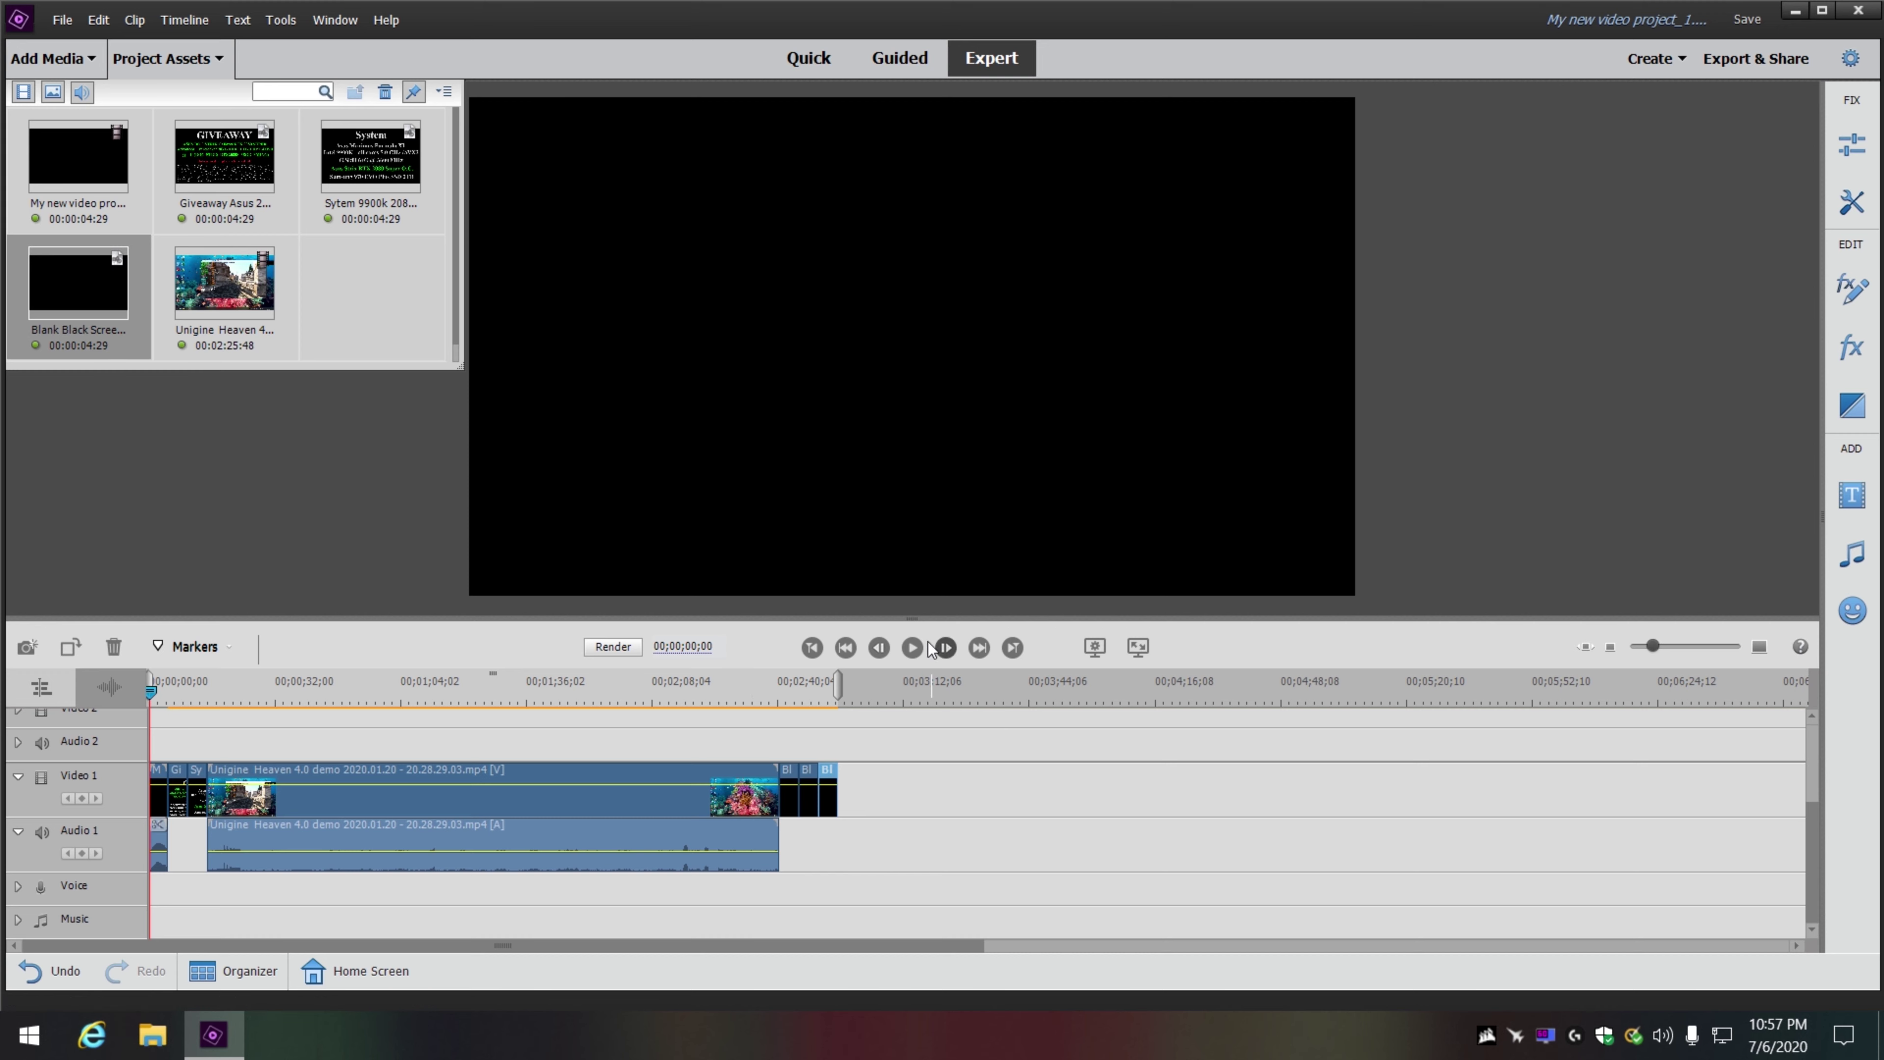
pyautogui.moveTo(1658, 643)
pyautogui.mouseDown()
pyautogui.moveTo(1751, 608)
pyautogui.moveTo(1670, 614)
pyautogui.mouseUp()
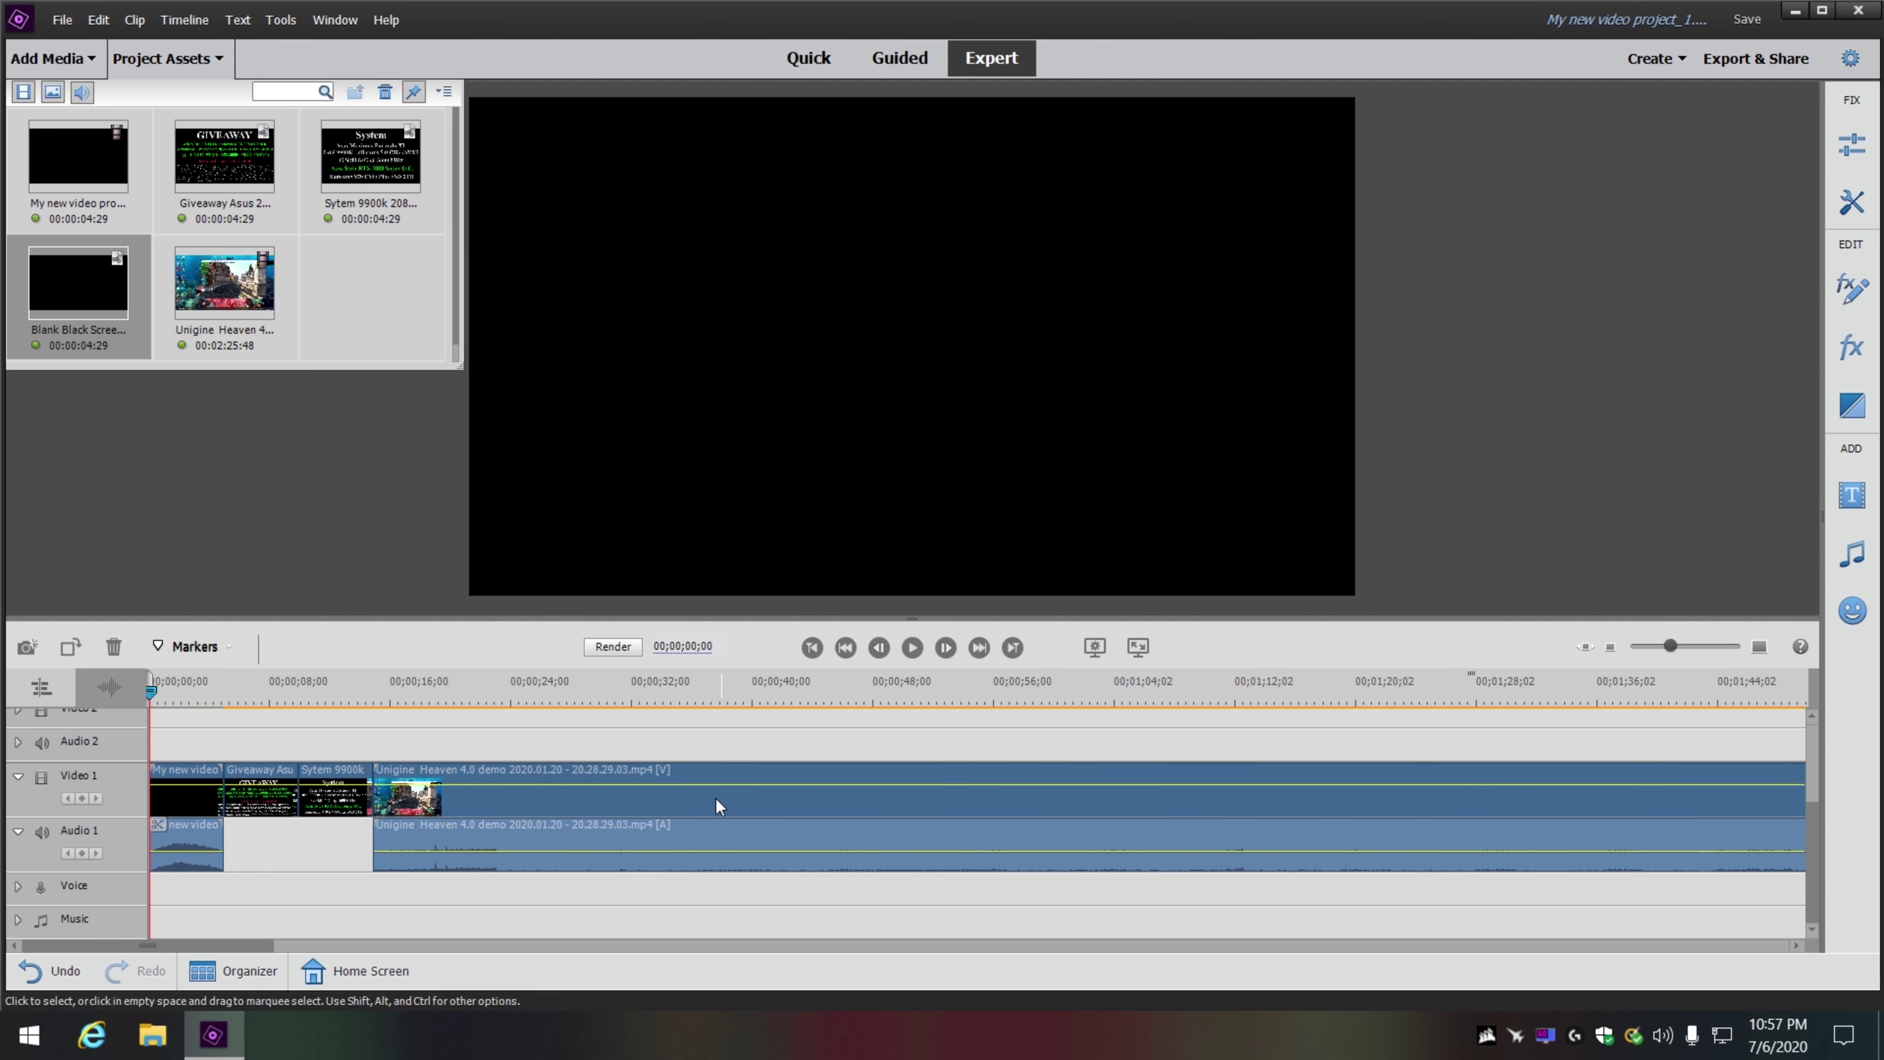
pyautogui.moveTo(152, 692); pyautogui.dragTo(183, 691)
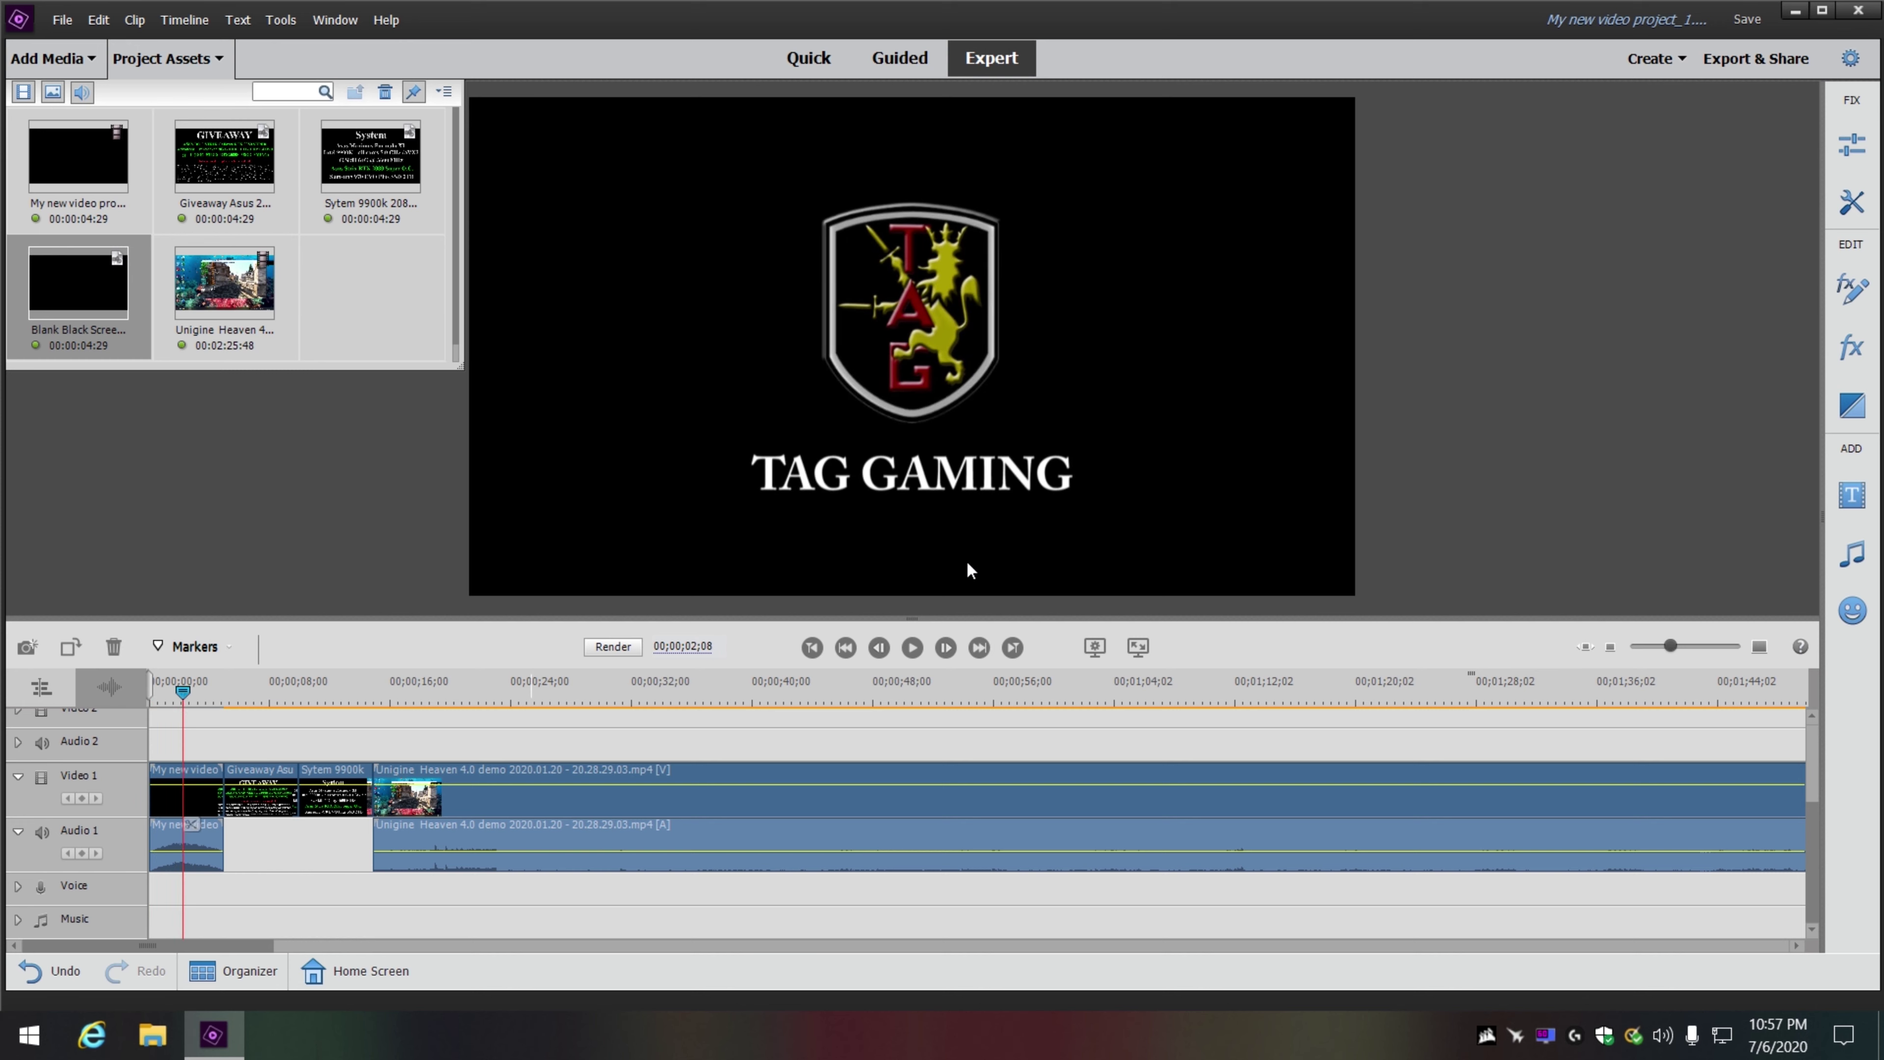
# - Boost the intro clip's audio volume to 2.0 dB and check it briefly
pyautogui.doubleClick(216, 857)
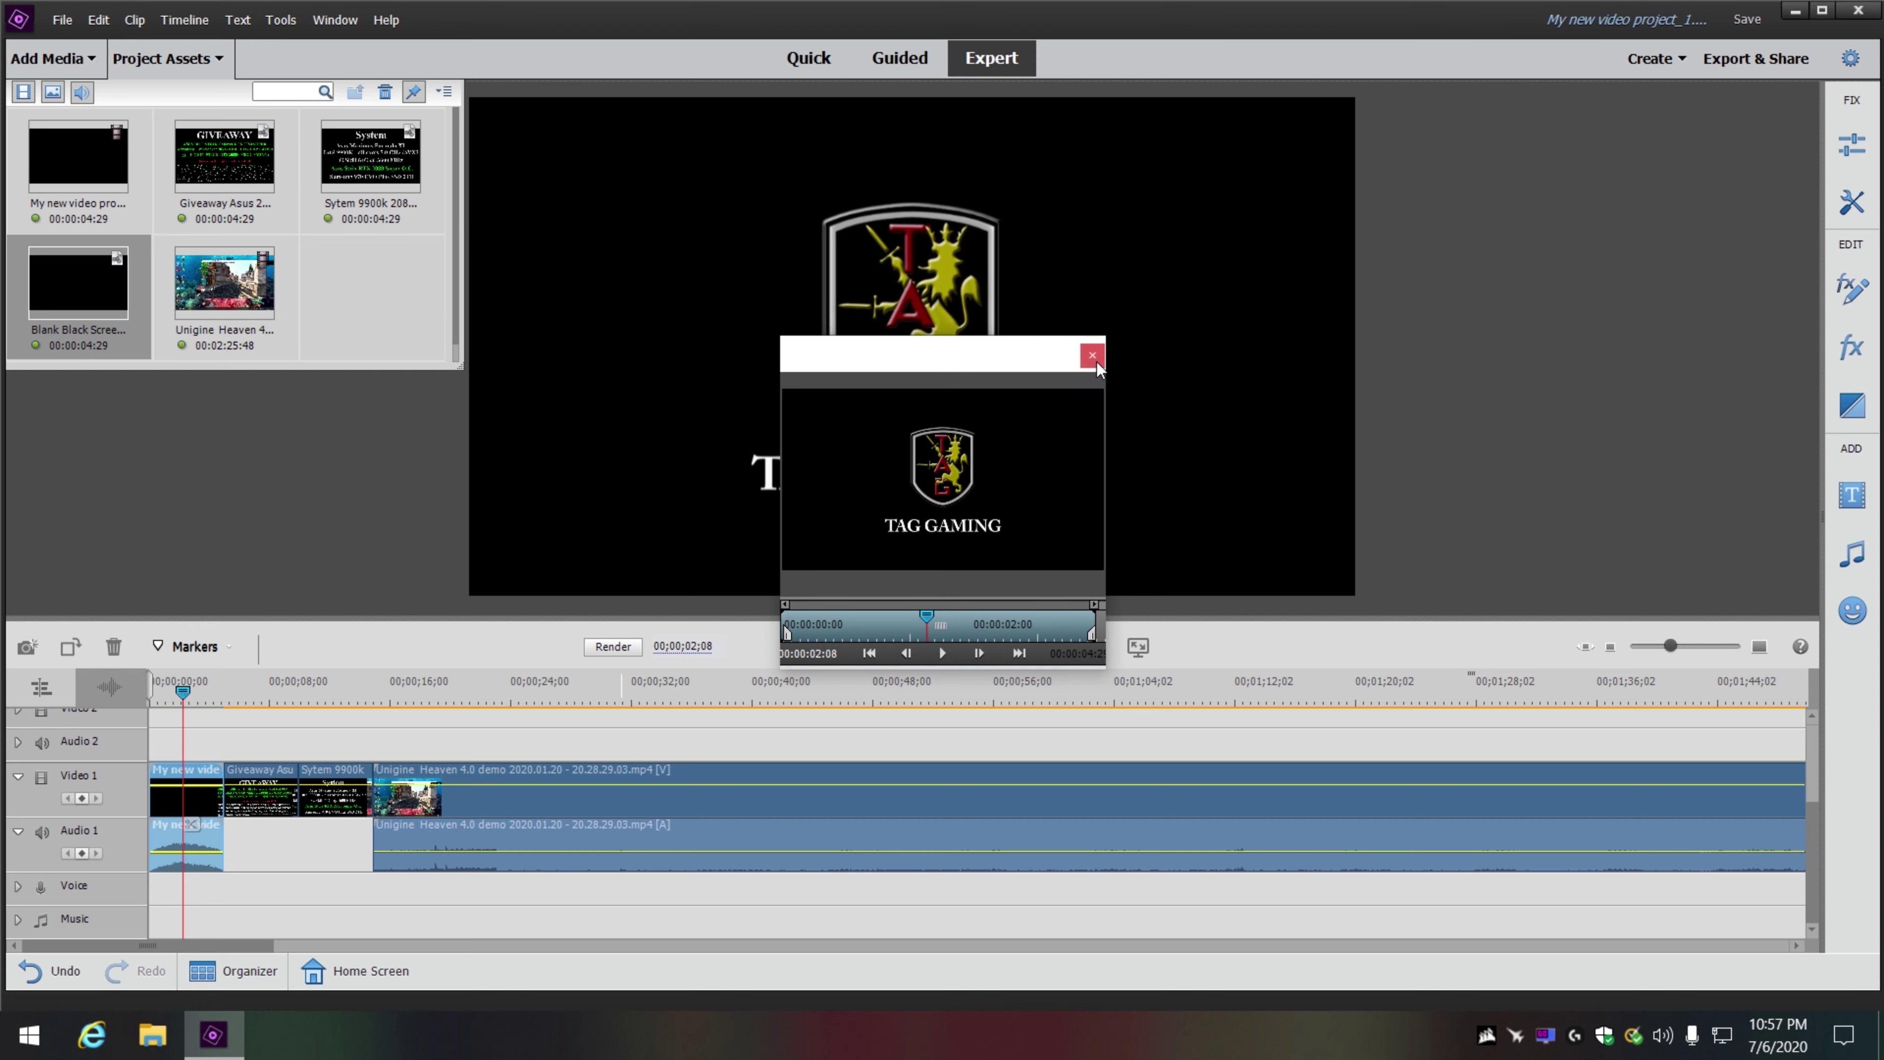
pyautogui.click(1092, 356)
pyautogui.click(1846, 160)
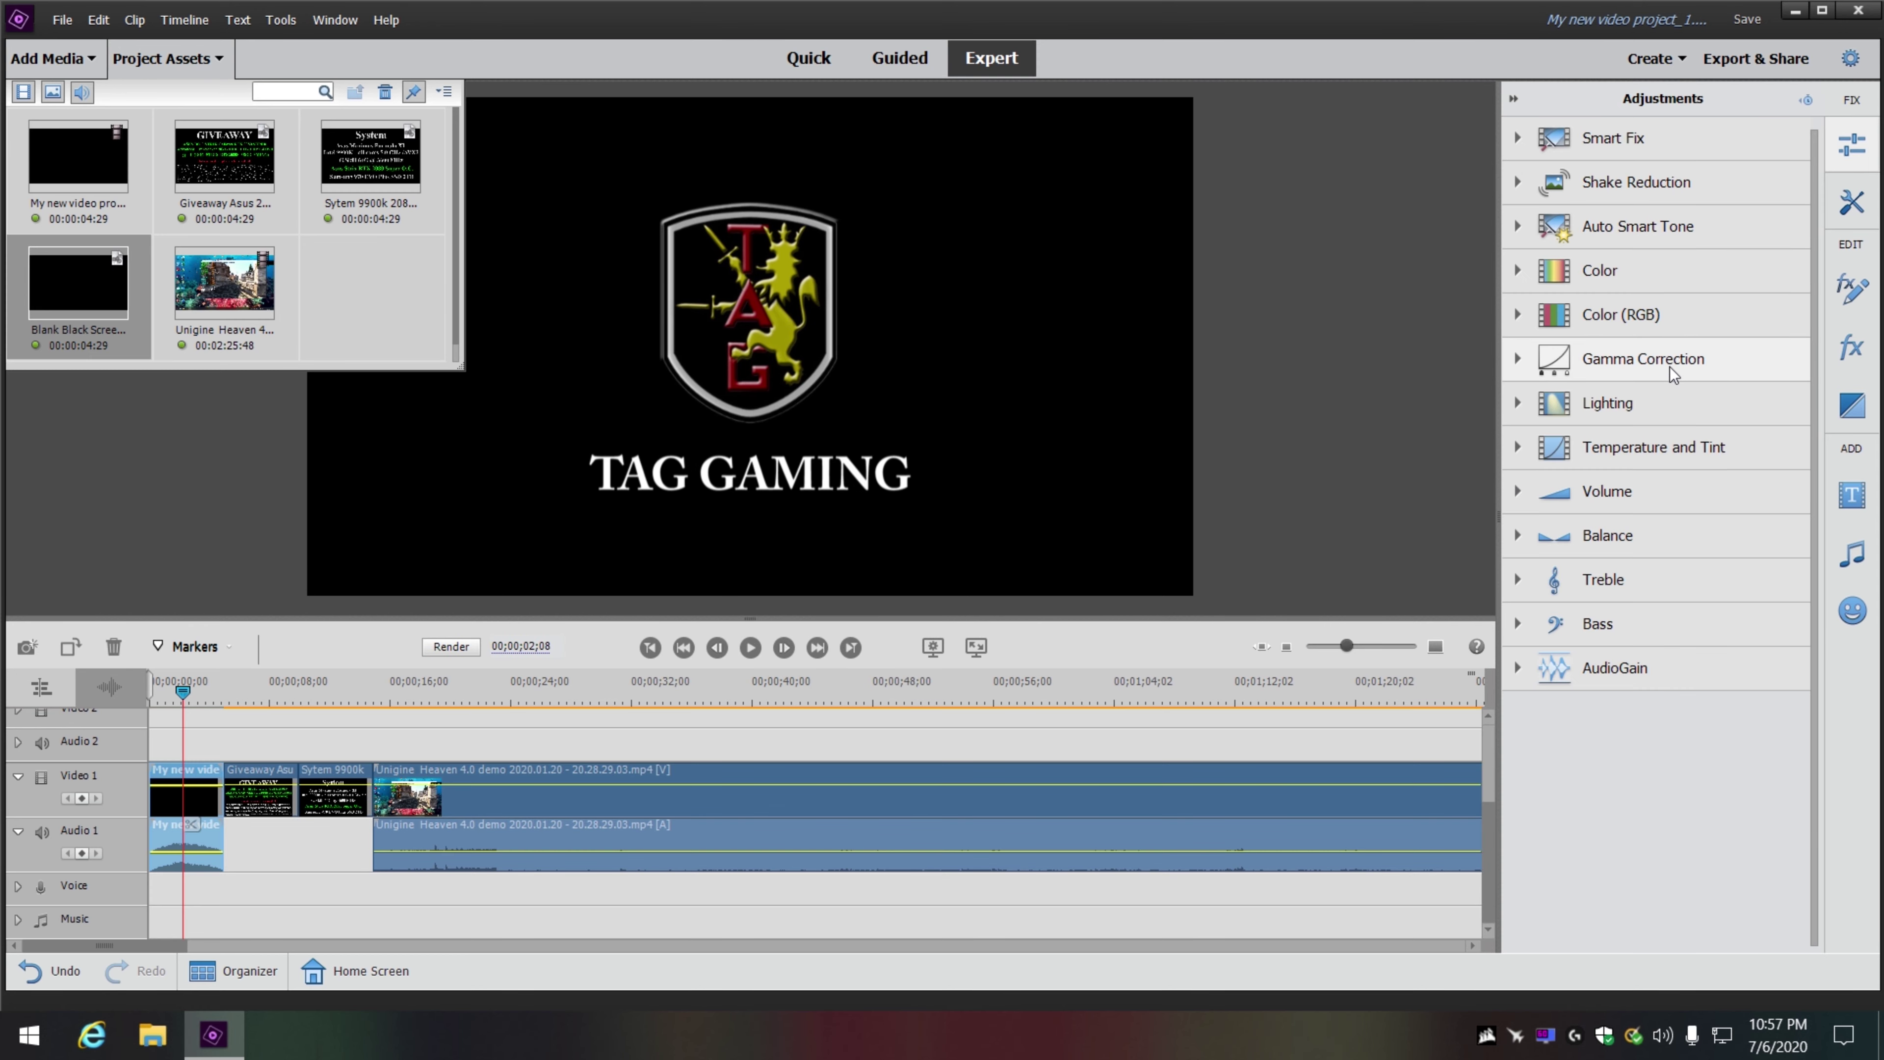
pyautogui.click(1627, 497)
pyautogui.moveTo(1722, 551); pyautogui.dragTo(1735, 551)
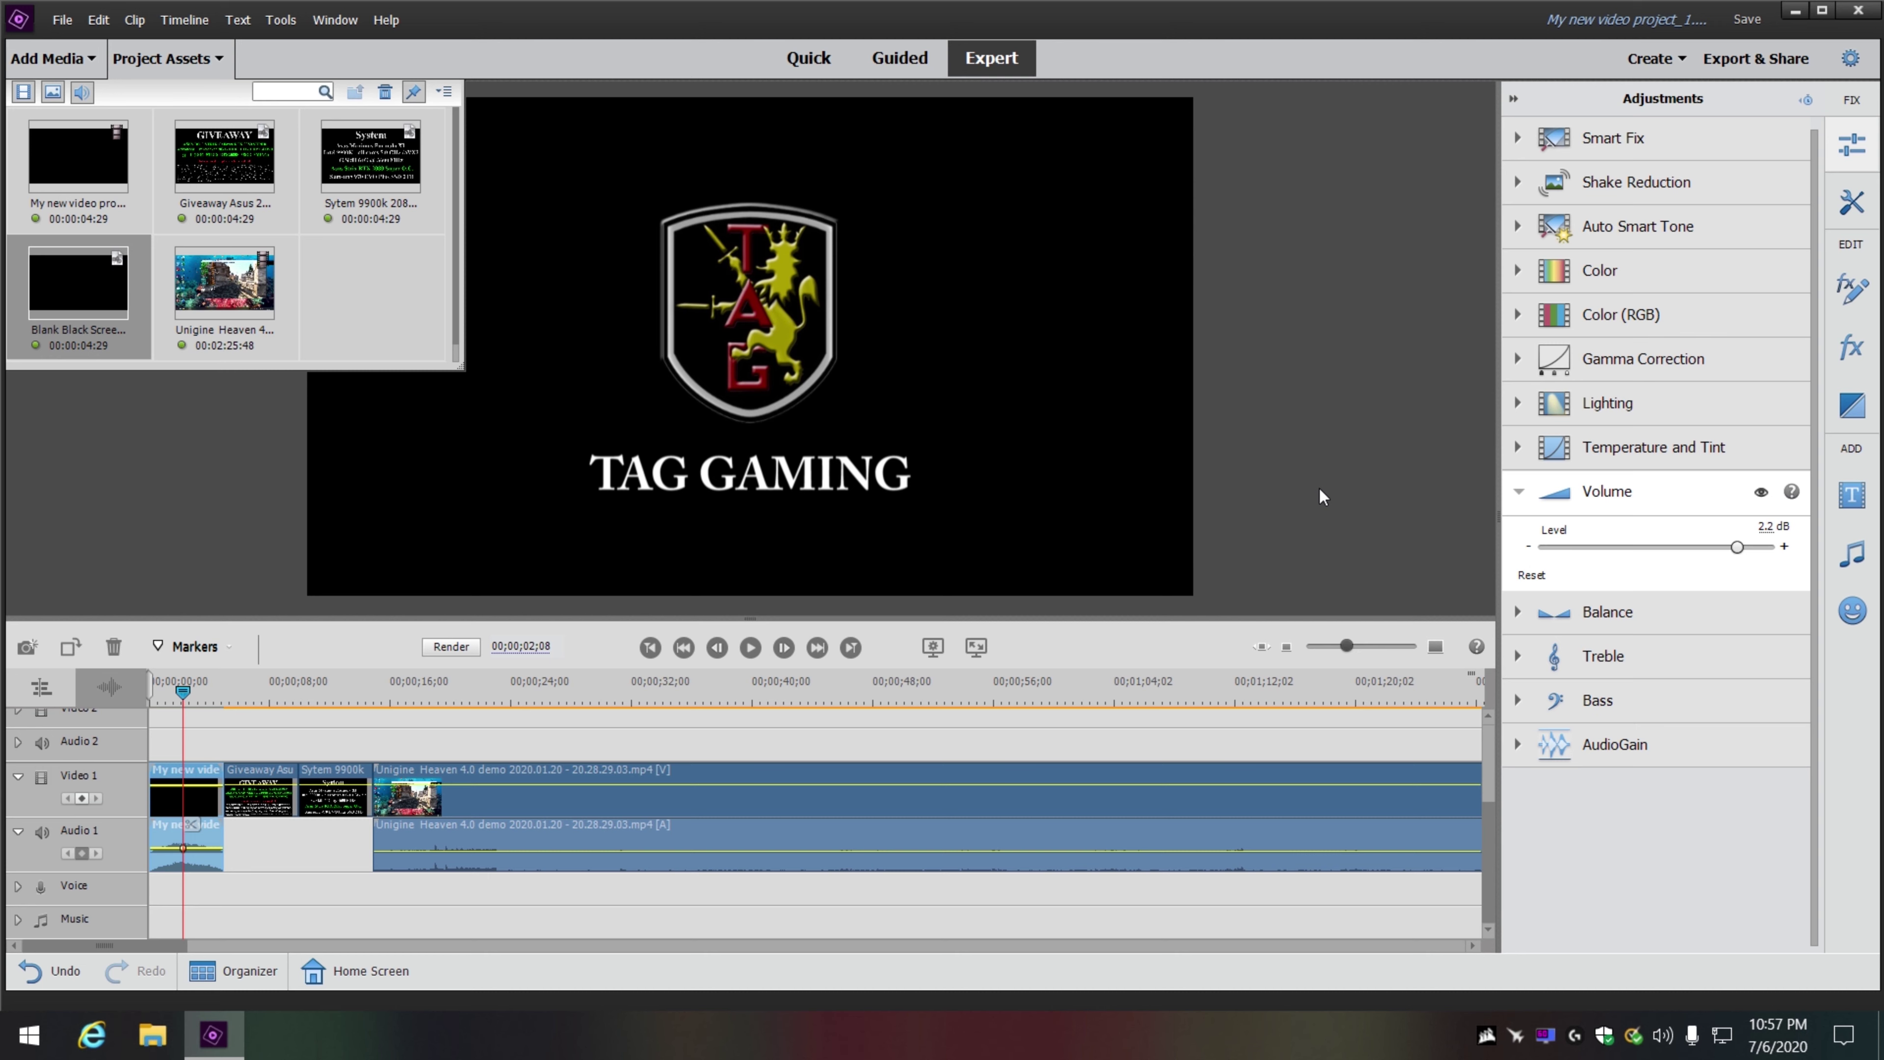
pyautogui.click(750, 647)
pyautogui.click(751, 656)
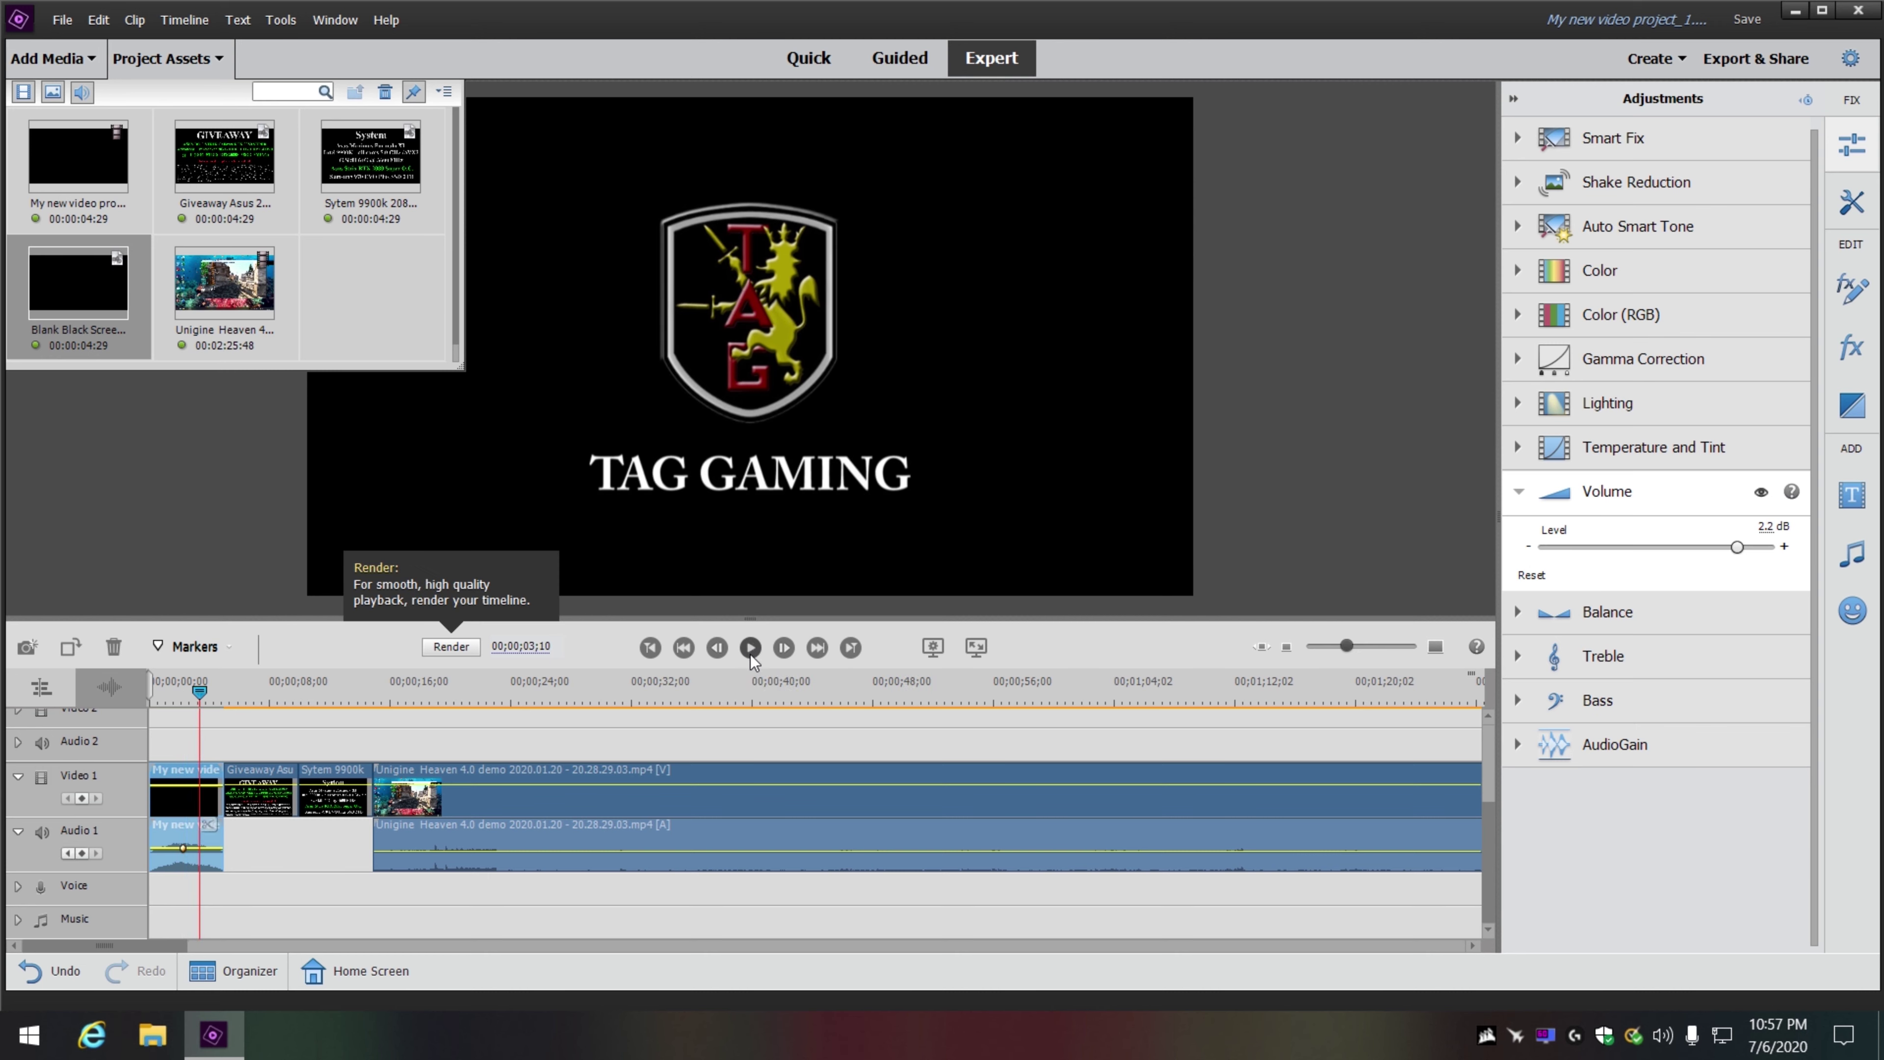
# - Raise the Unigine Heaven clip's volume slightly and close the Adjustments panel
pyautogui.doubleClick(1000, 848)
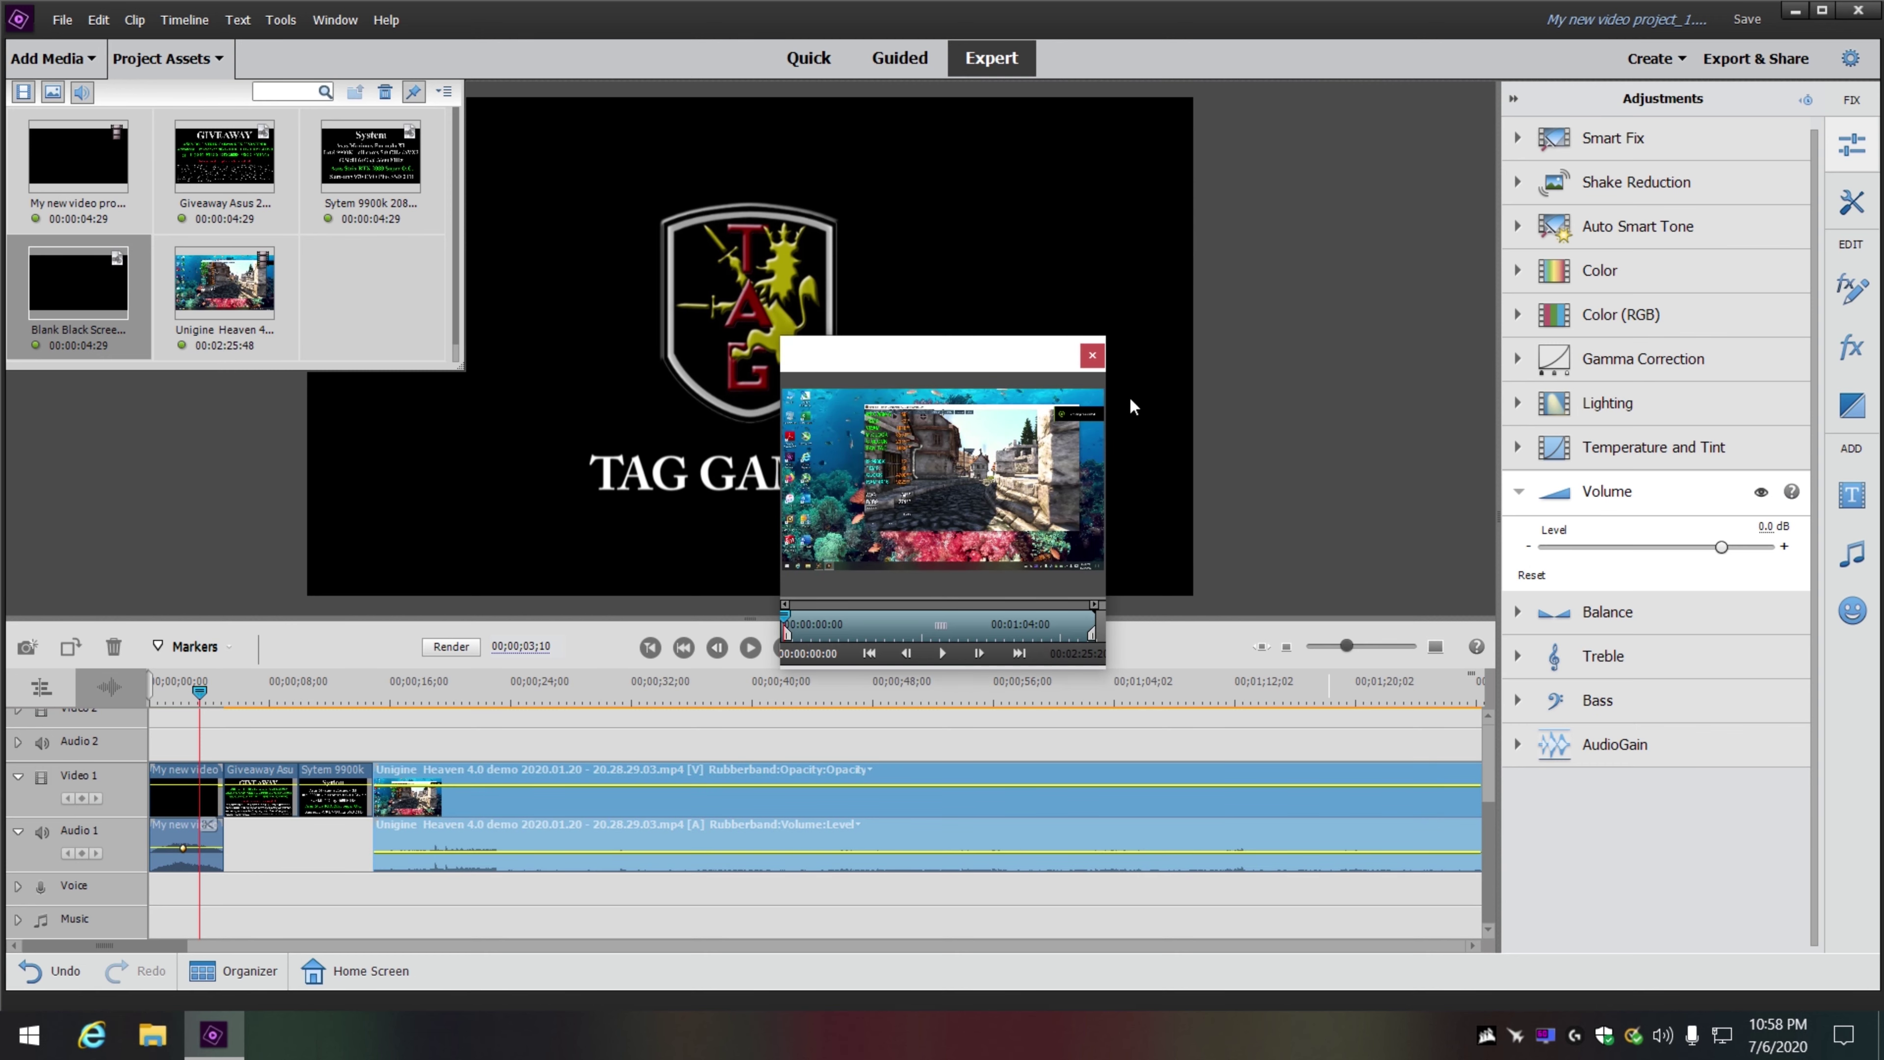
pyautogui.click(1091, 357)
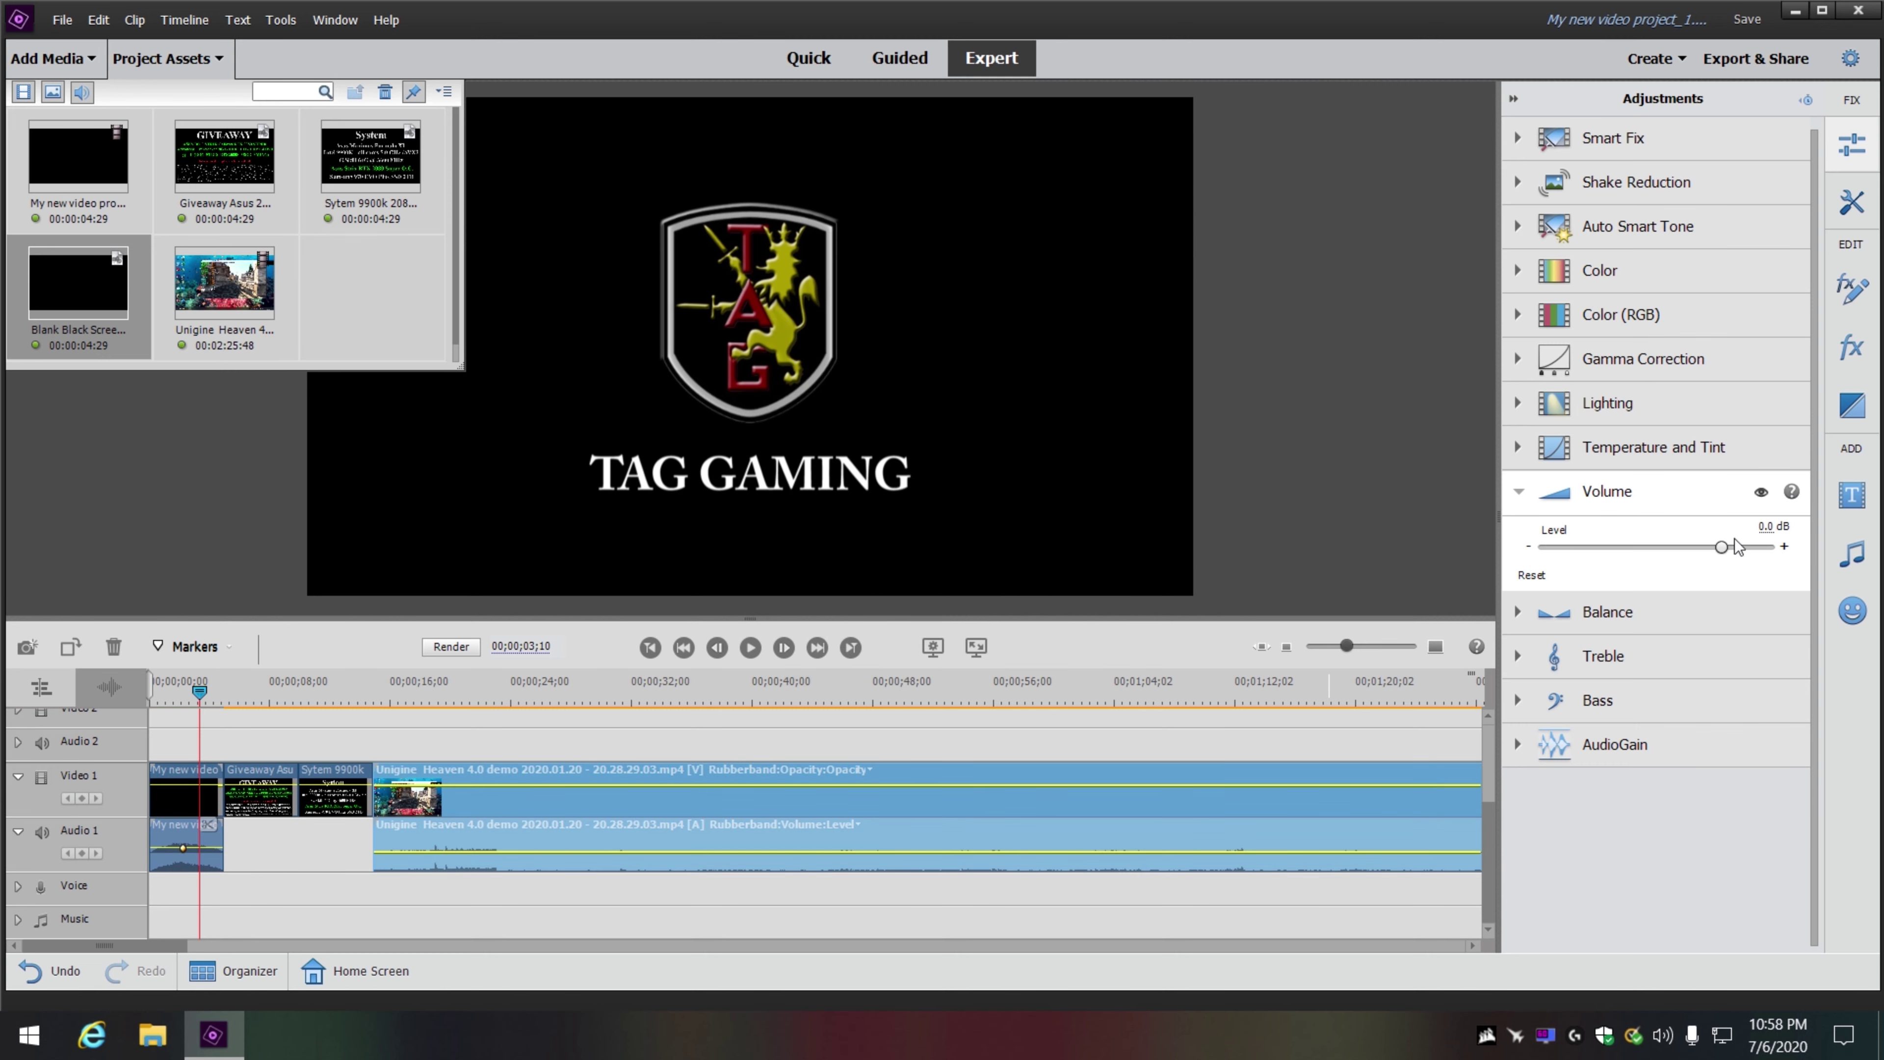
pyautogui.moveTo(1721, 548); pyautogui.dragTo(1728, 547)
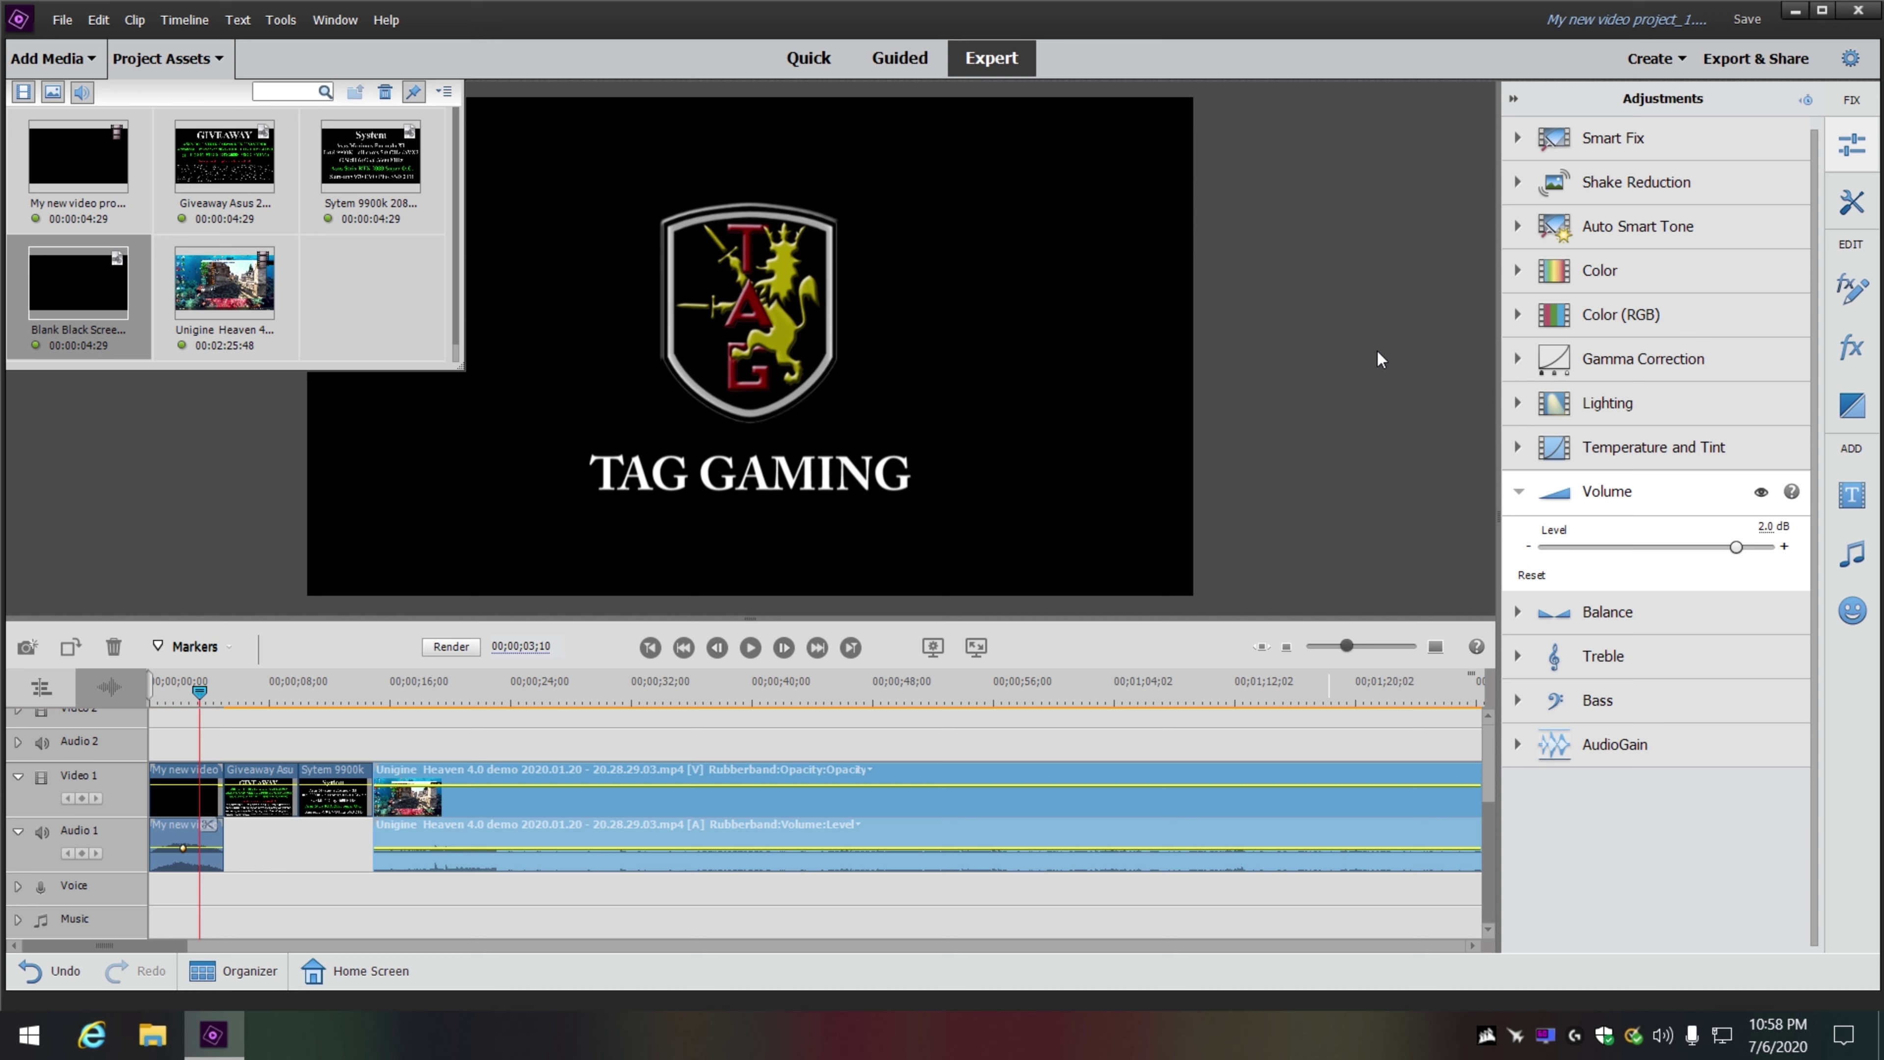
pyautogui.click(1850, 152)
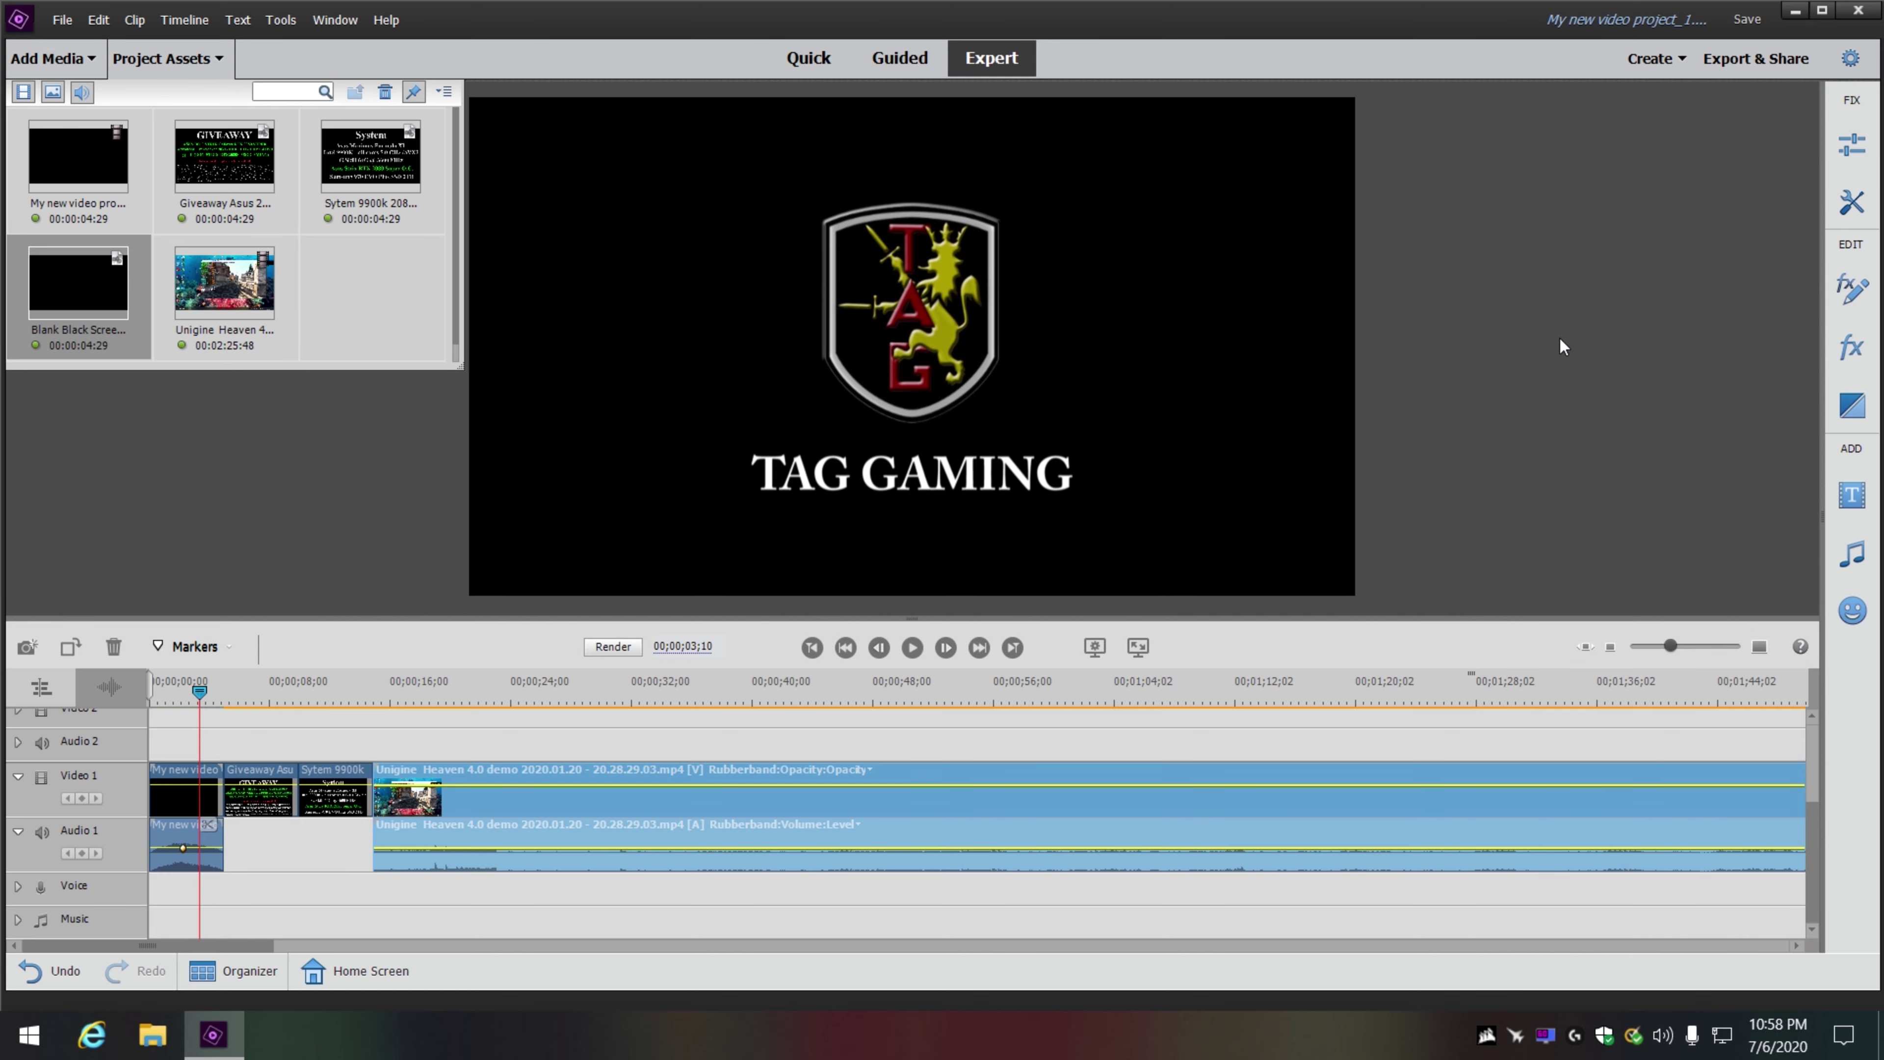
# - Play the intro from the start of the timeline, then pause it
pyautogui.click(811, 647)
pyautogui.click(912, 647)
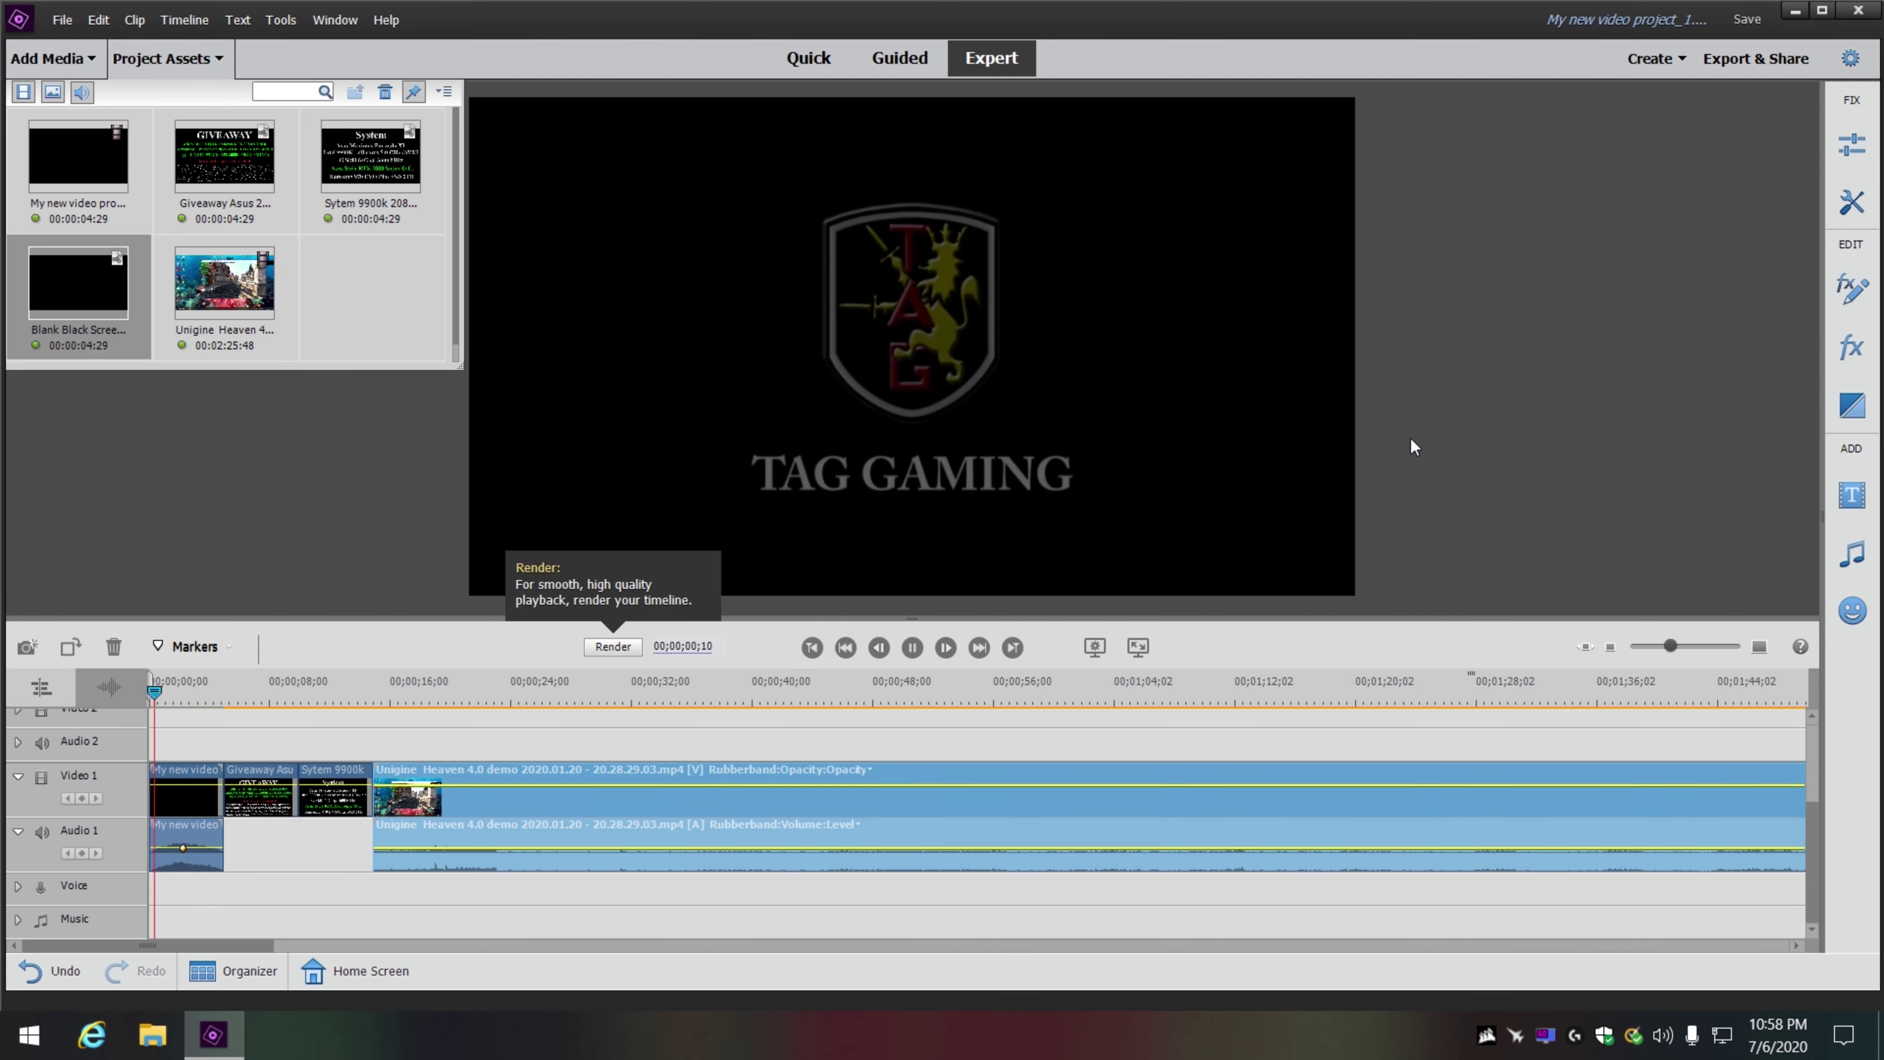
pyautogui.click(914, 649)
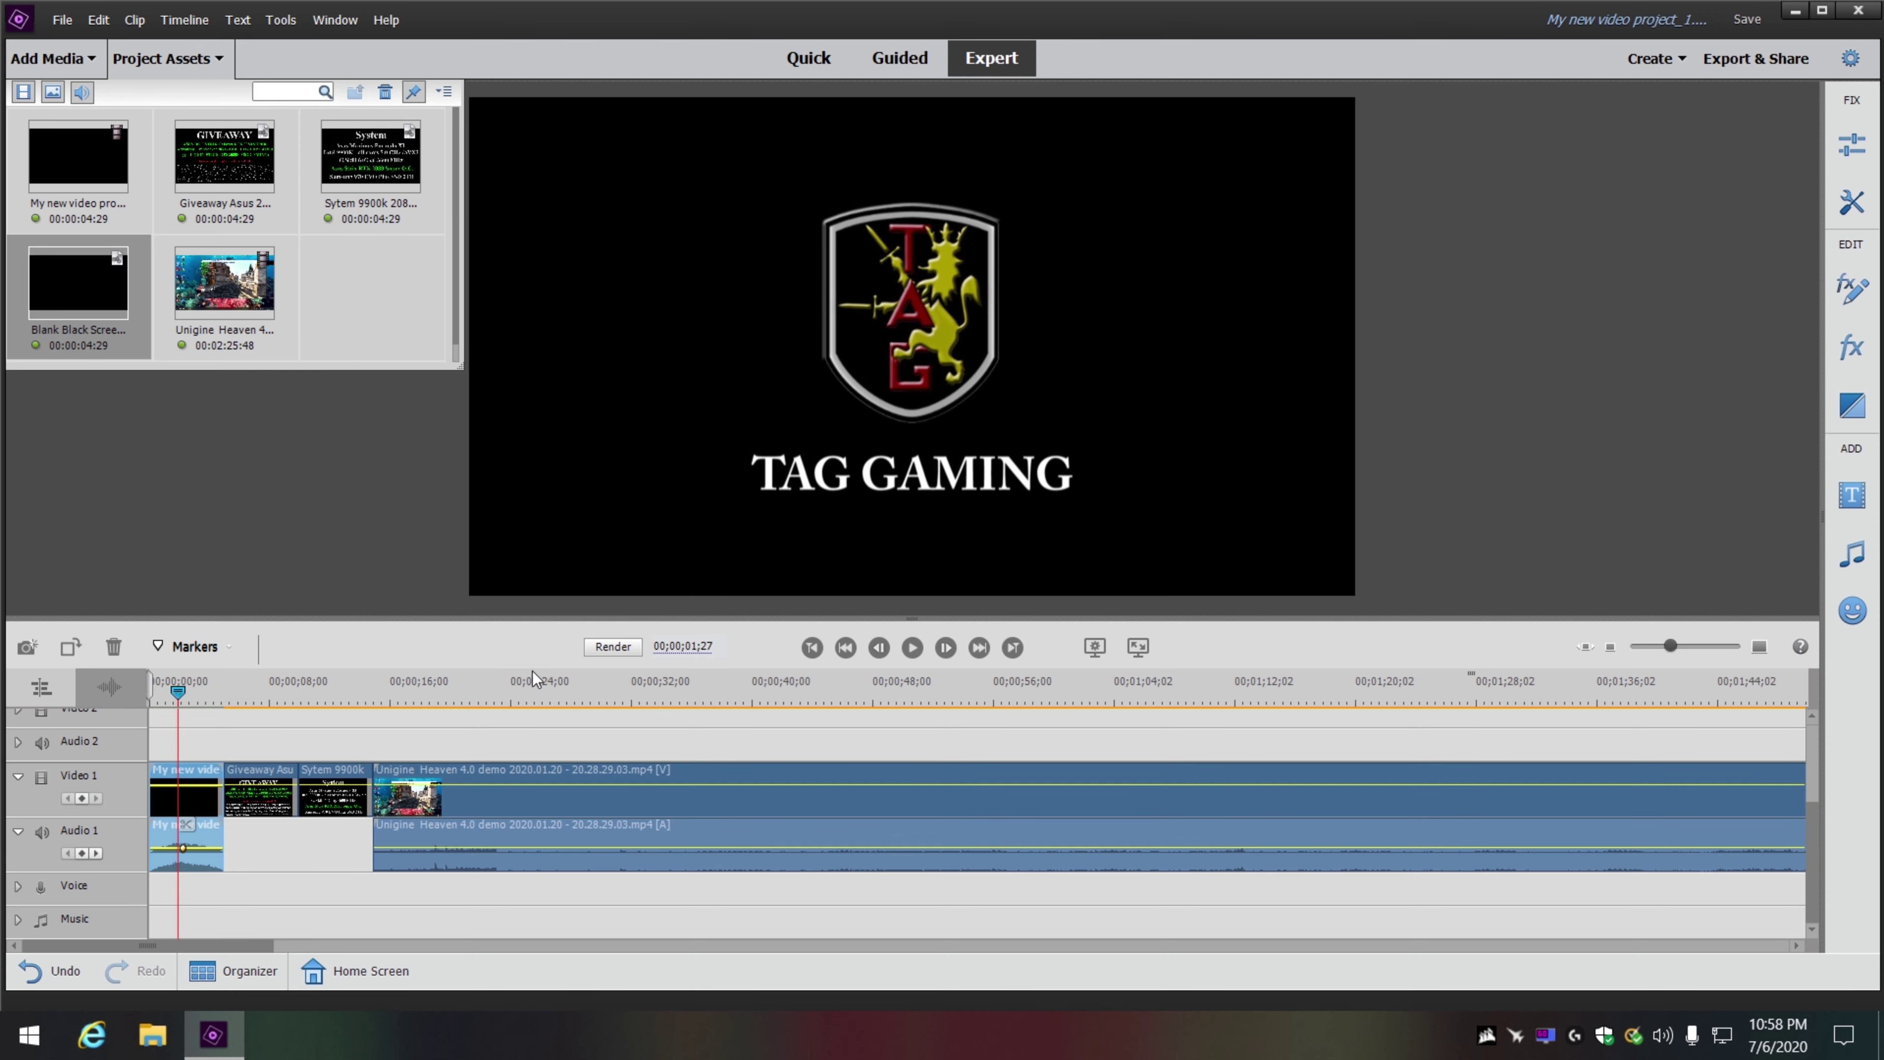
# - Zoom the timeline out and move the playhead to about 00;00;26;28 in the Unigine footage
pyautogui.moveTo(176, 692); pyautogui.dragTo(111, 701)
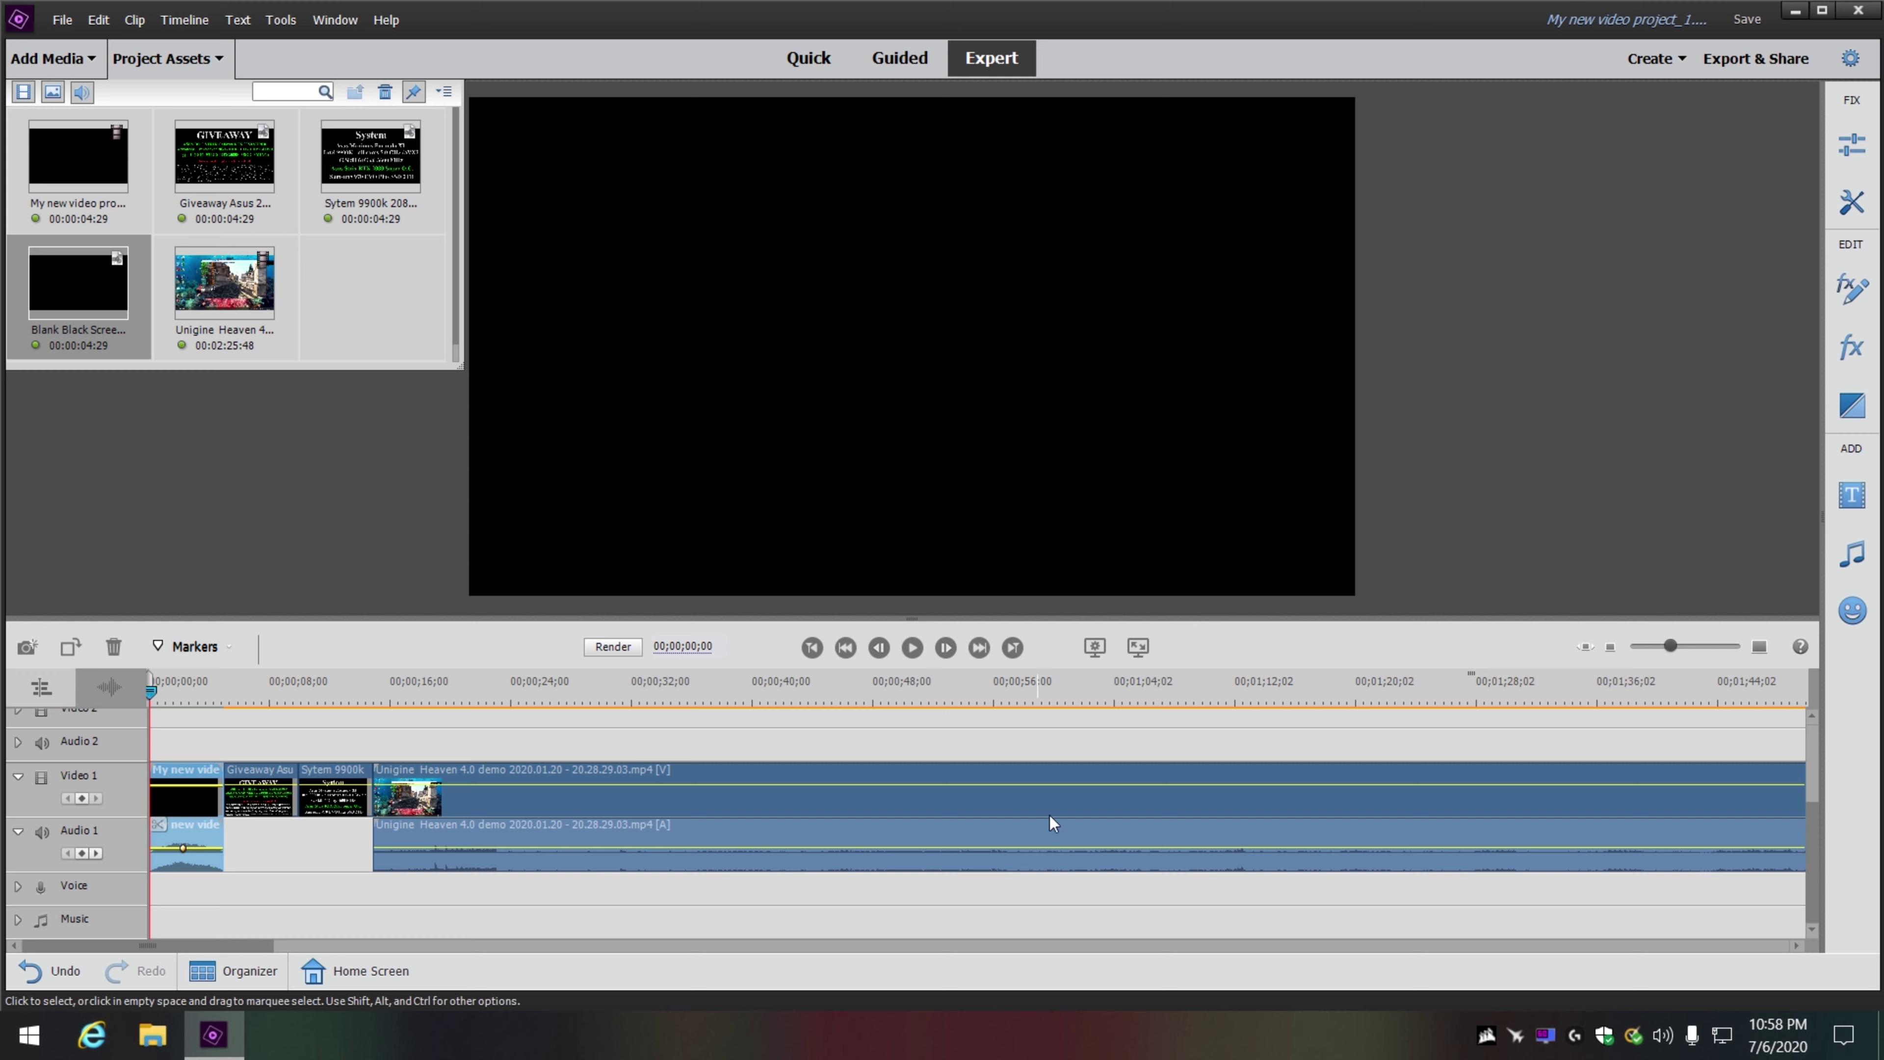
pyautogui.moveTo(1681, 645); pyautogui.dragTo(1670, 645)
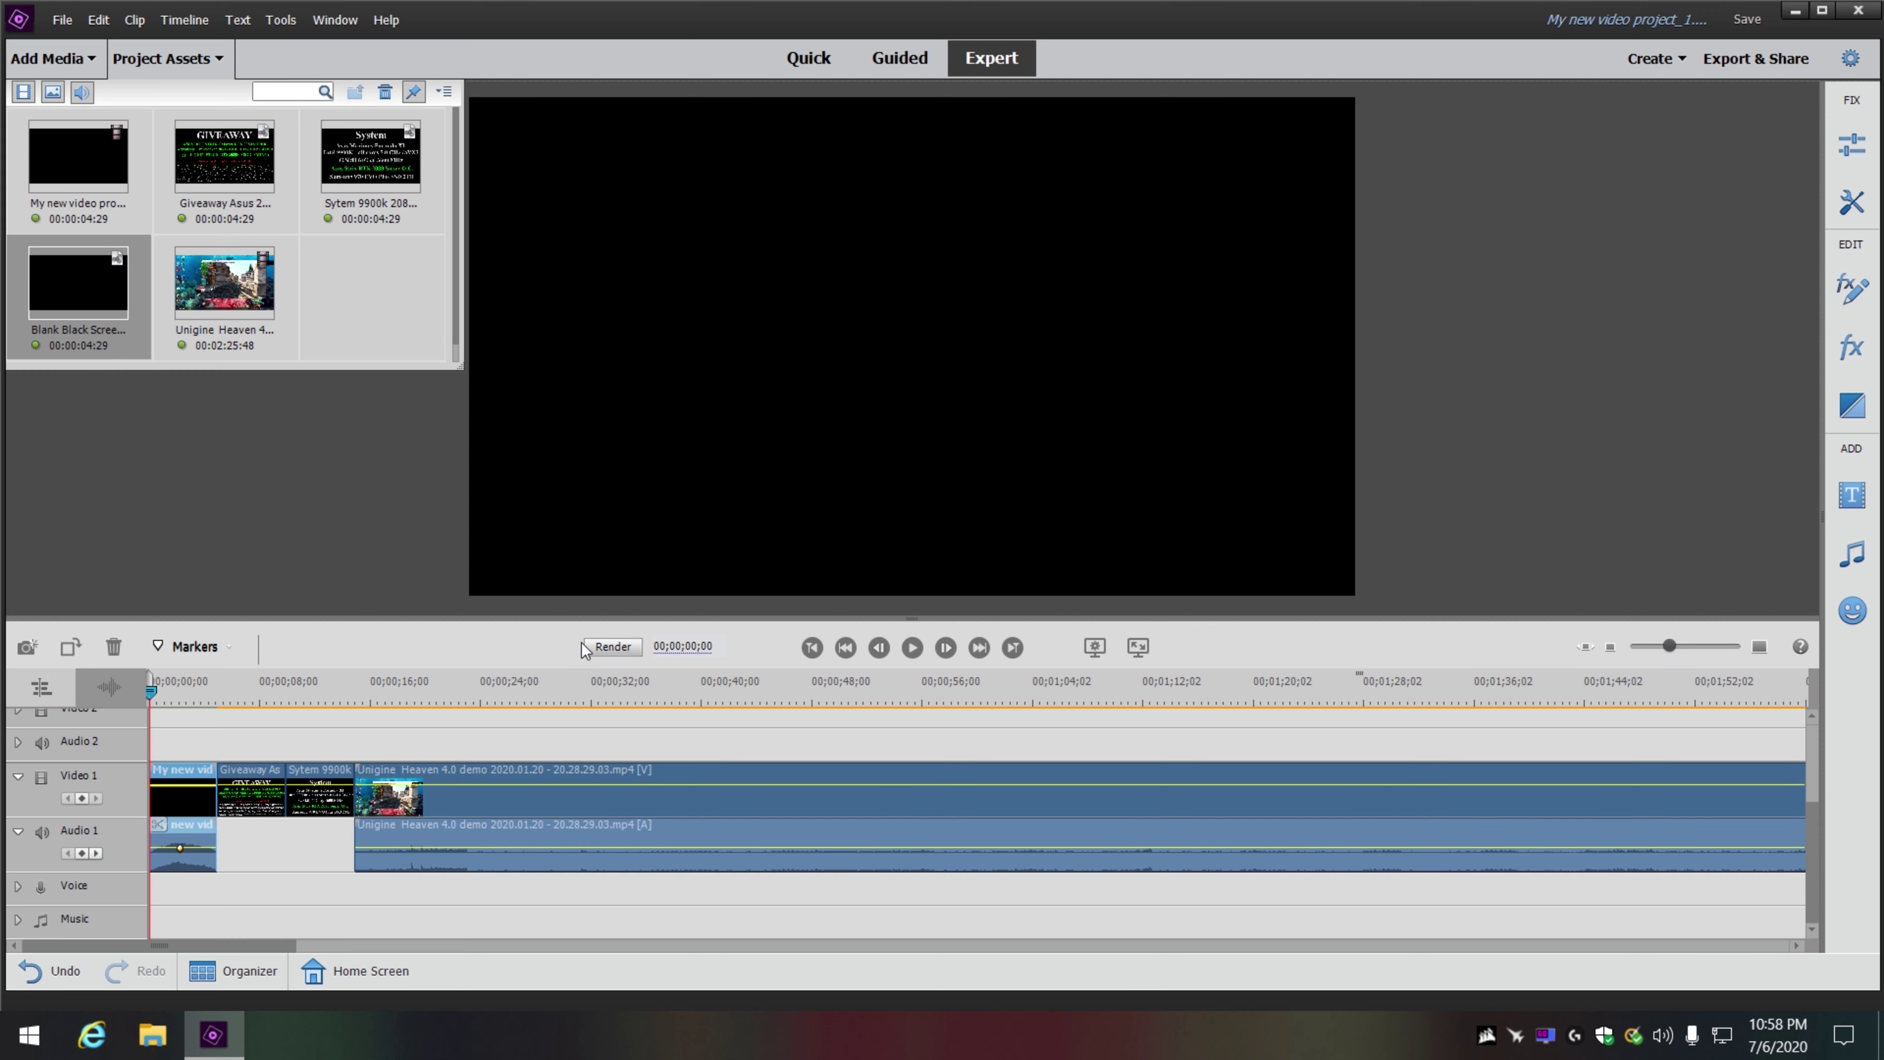
pyautogui.moveTo(150, 692); pyautogui.dragTo(520, 704)
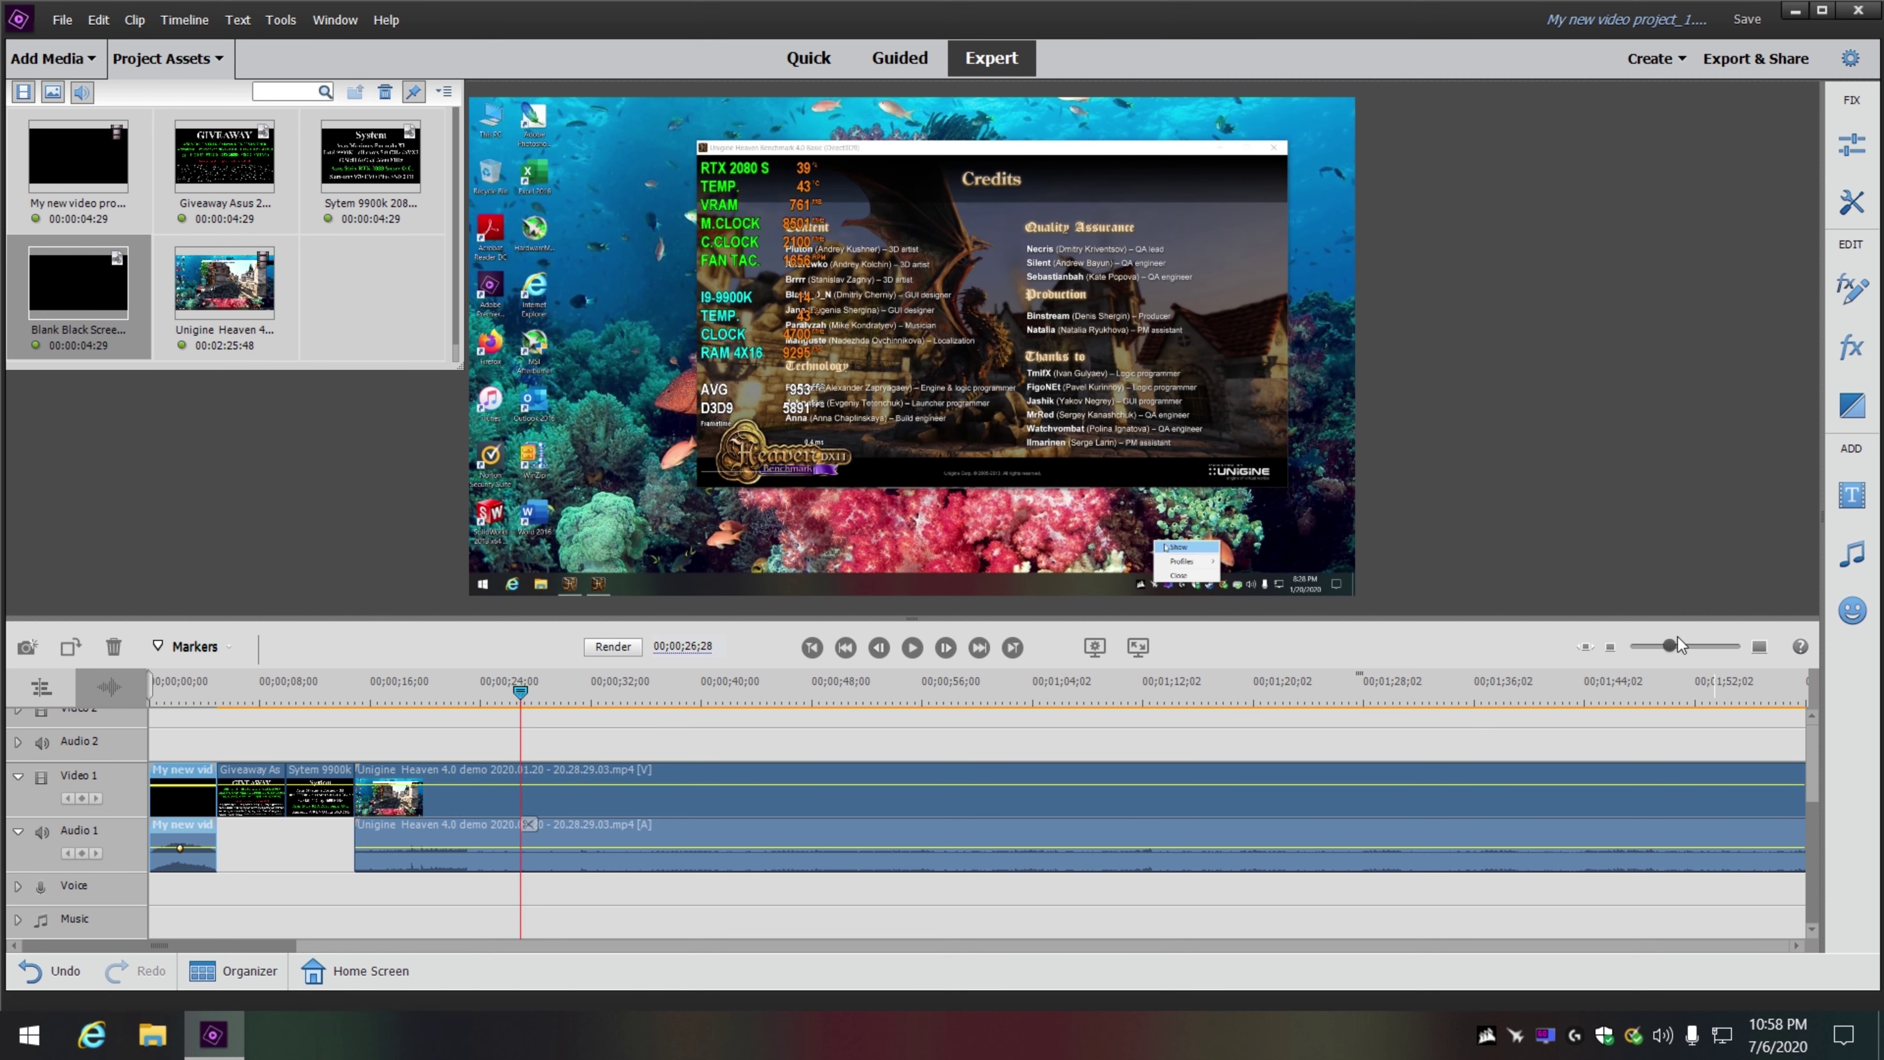
# - Split the Unigine Heaven clip at 00;00;27;05 and delete the earlier piece, closing the gap
pyautogui.moveTo(1670, 644); pyautogui.dragTo(1739, 645)
pyautogui.moveTo(979, 692); pyautogui.dragTo(1185, 697)
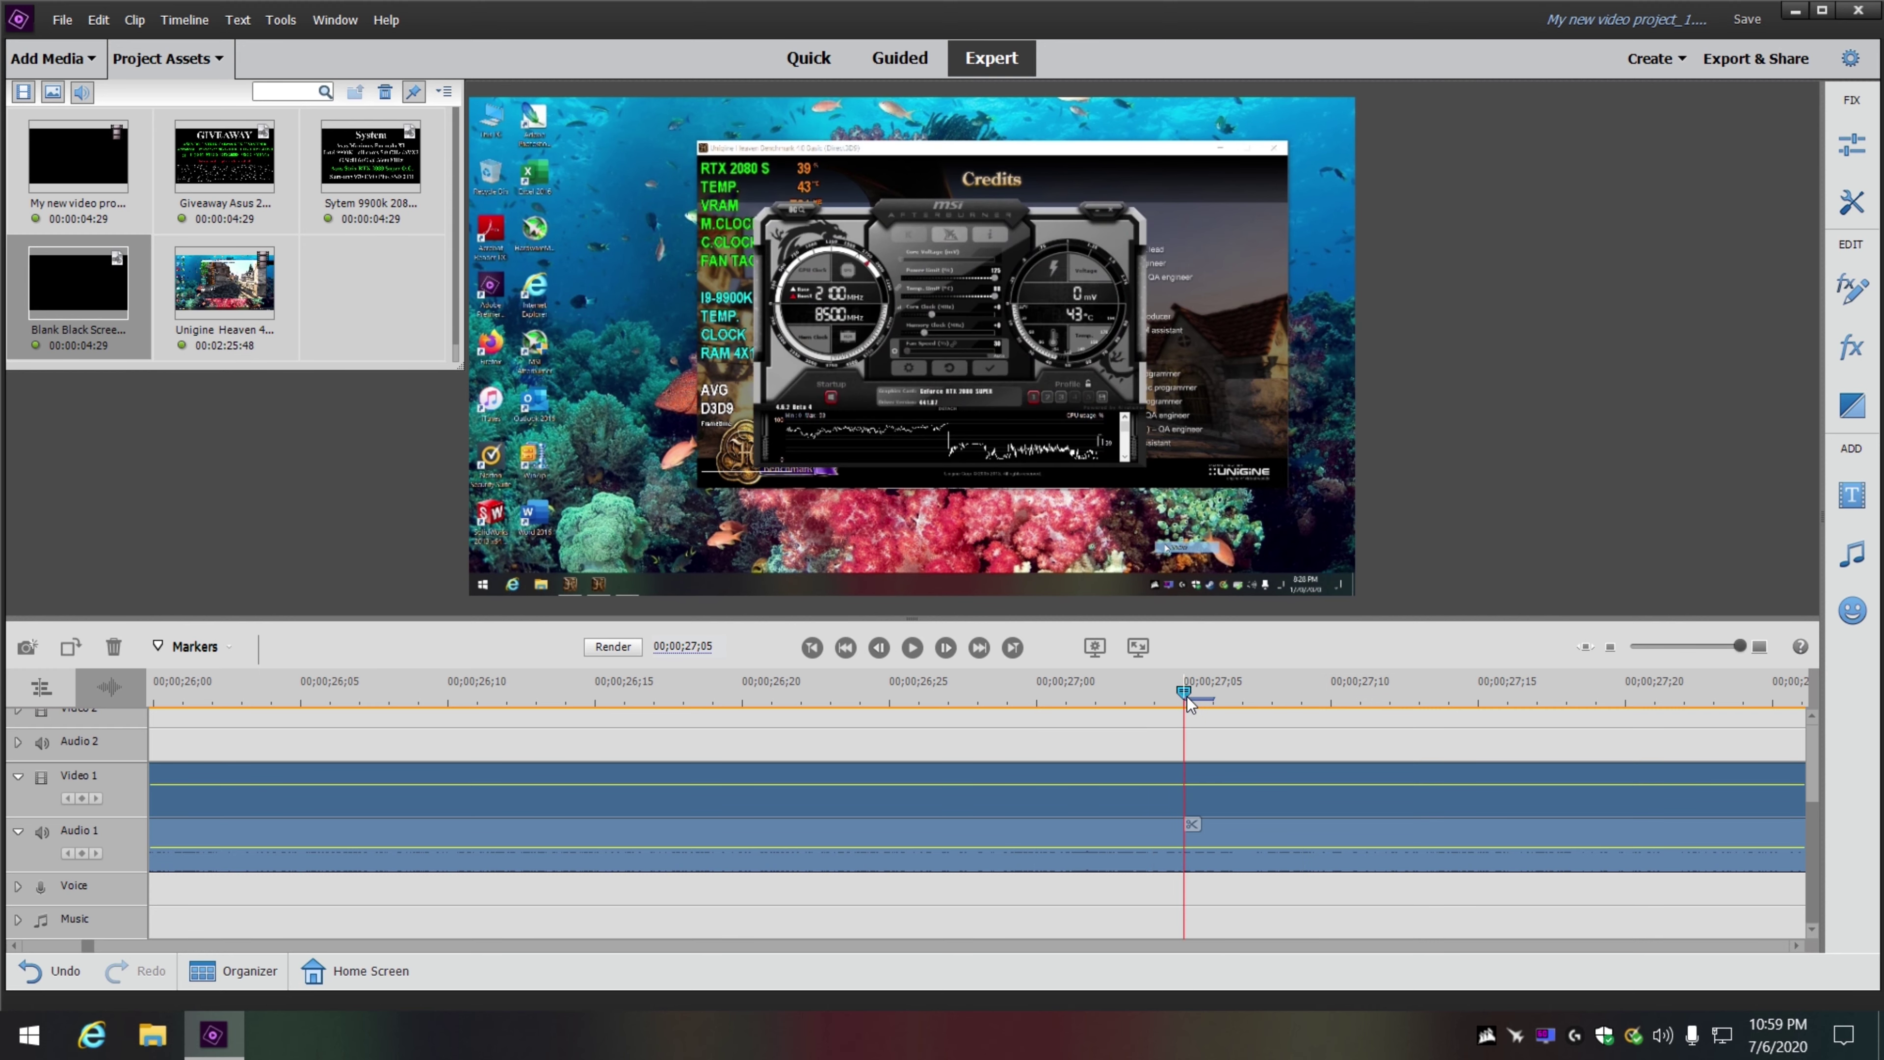
pyautogui.click(1192, 825)
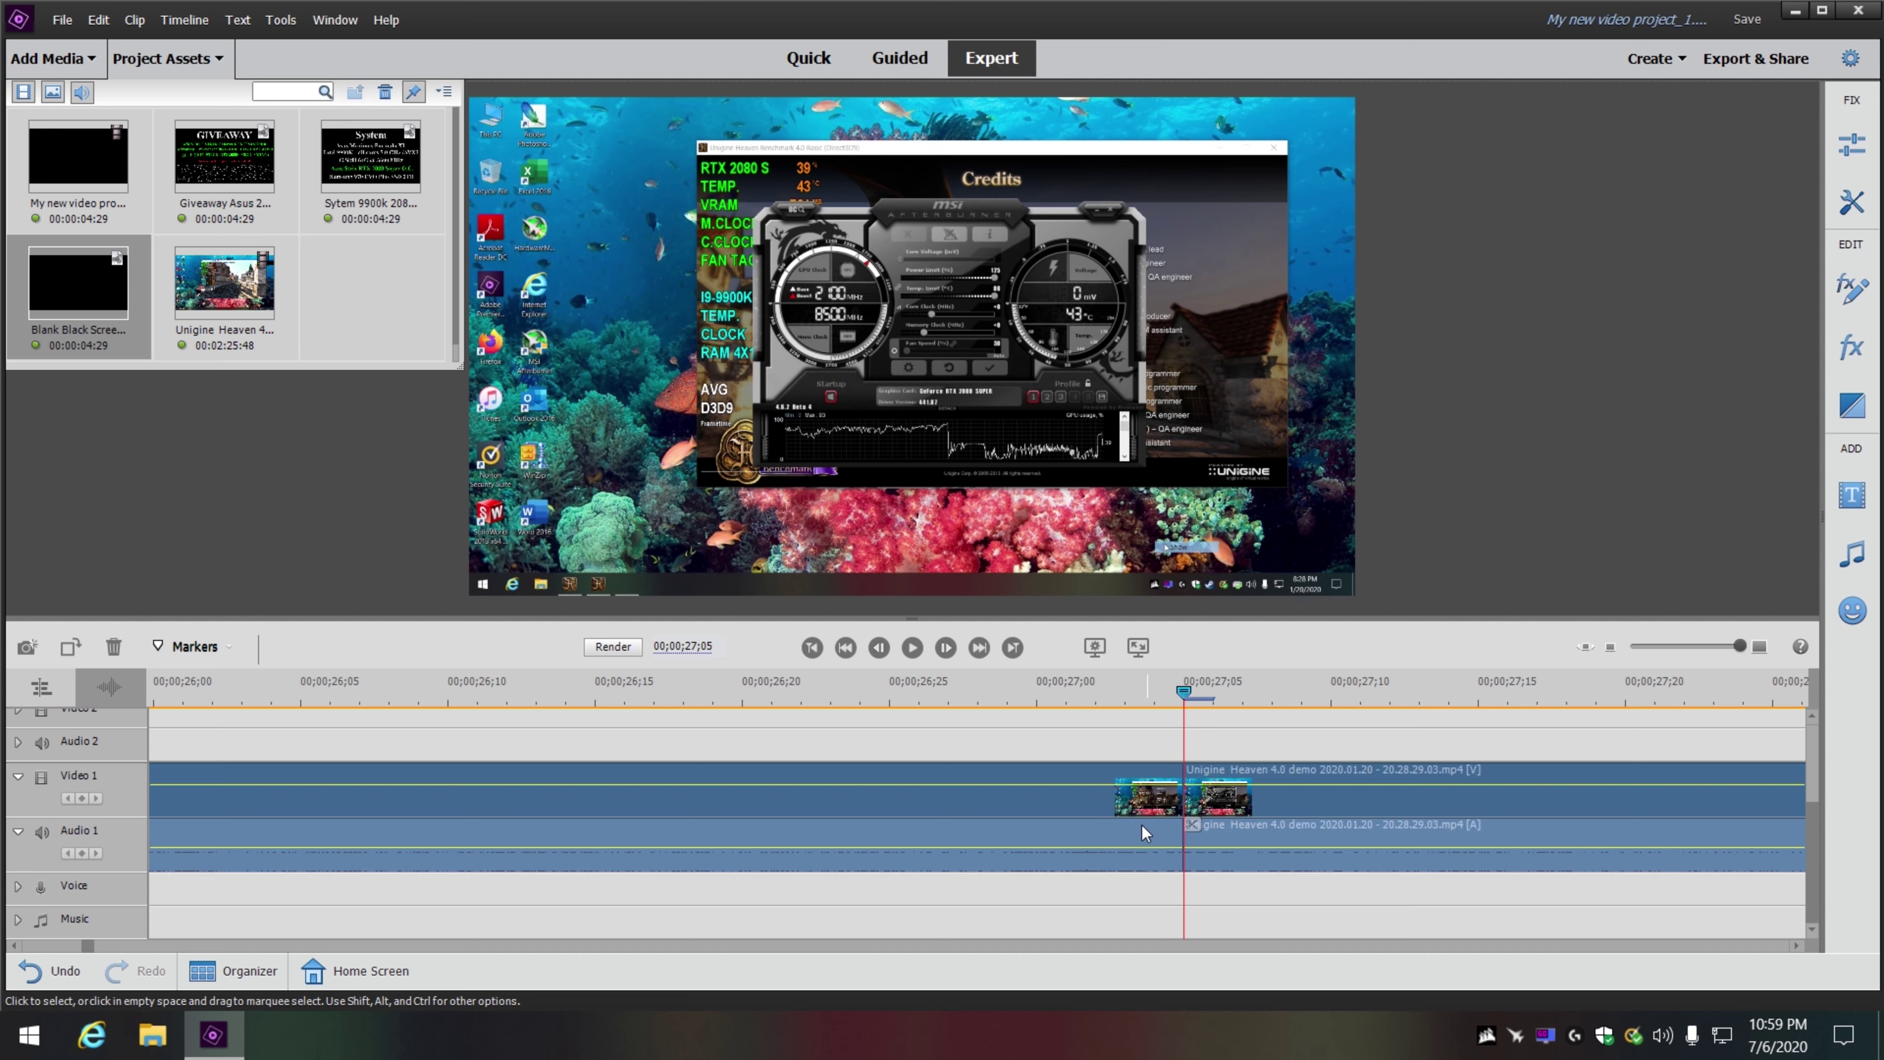
pyautogui.rightClick(1095, 821)
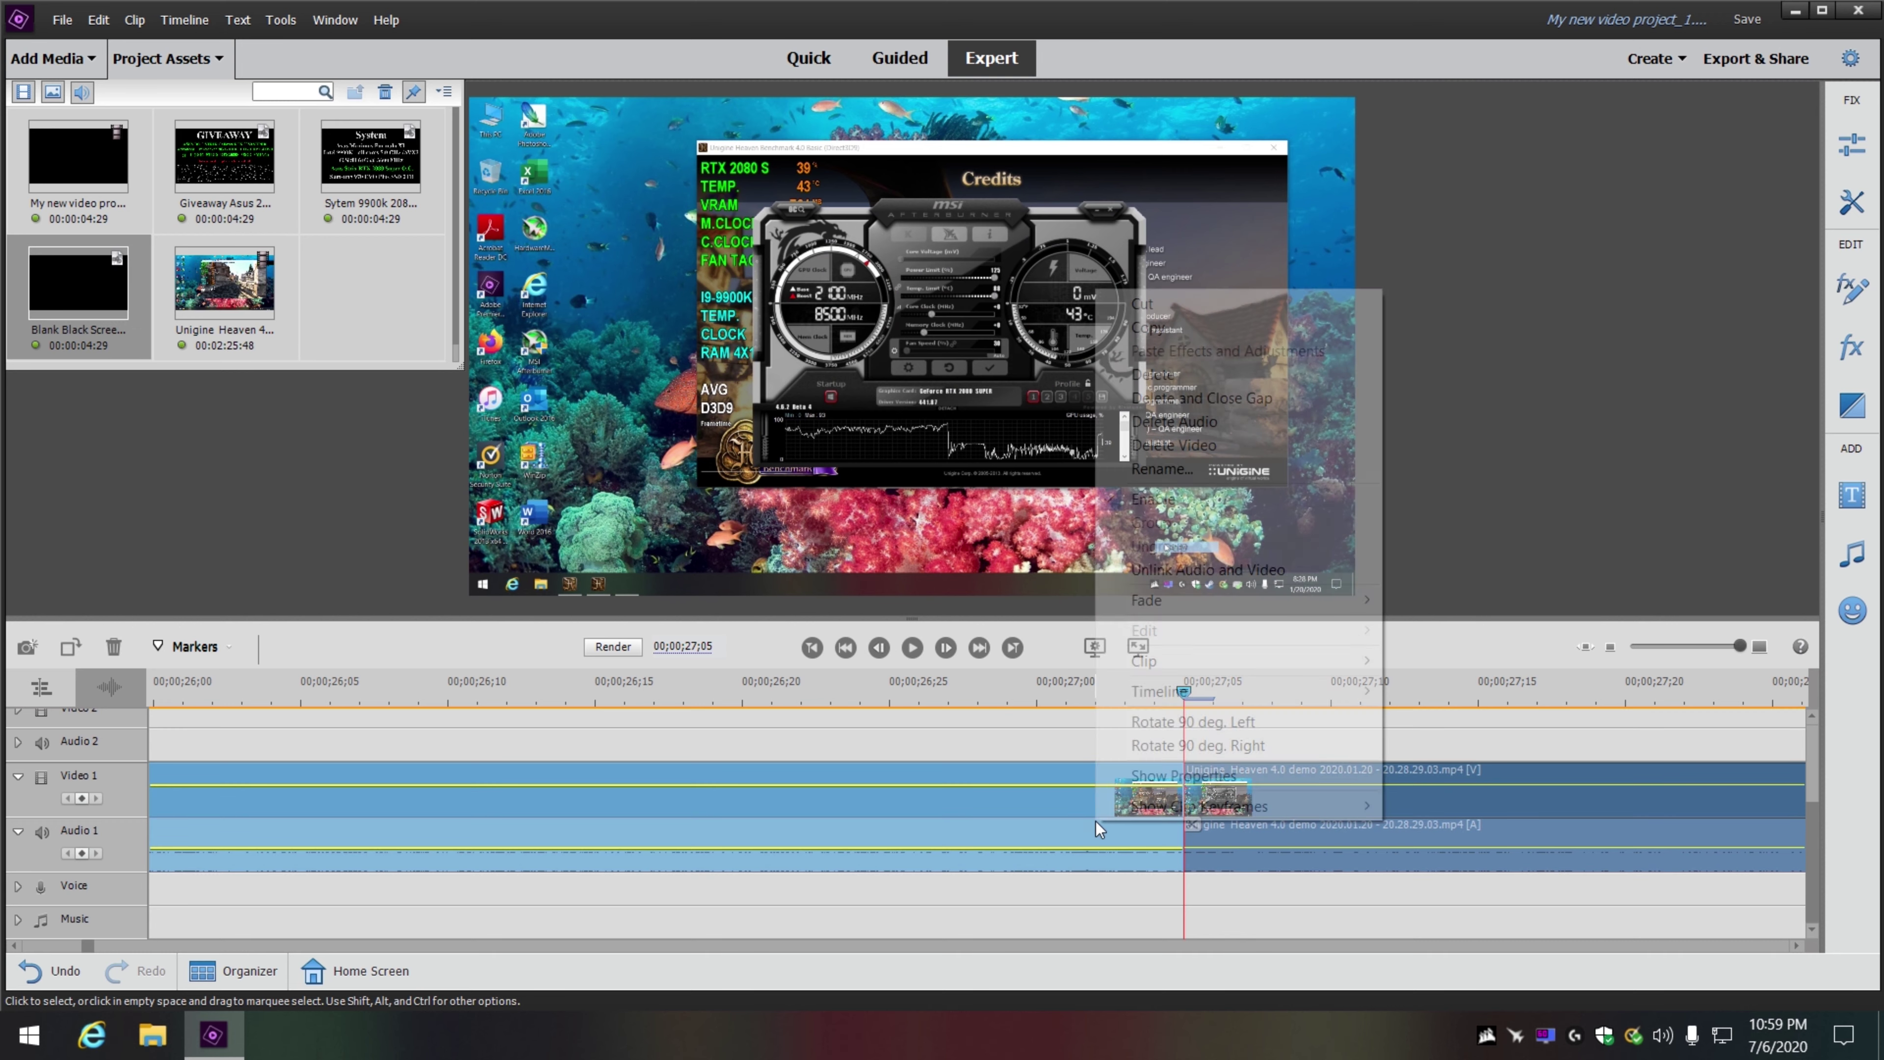
pyautogui.click(1177, 399)
pyautogui.moveTo(1739, 646); pyautogui.dragTo(1661, 646)
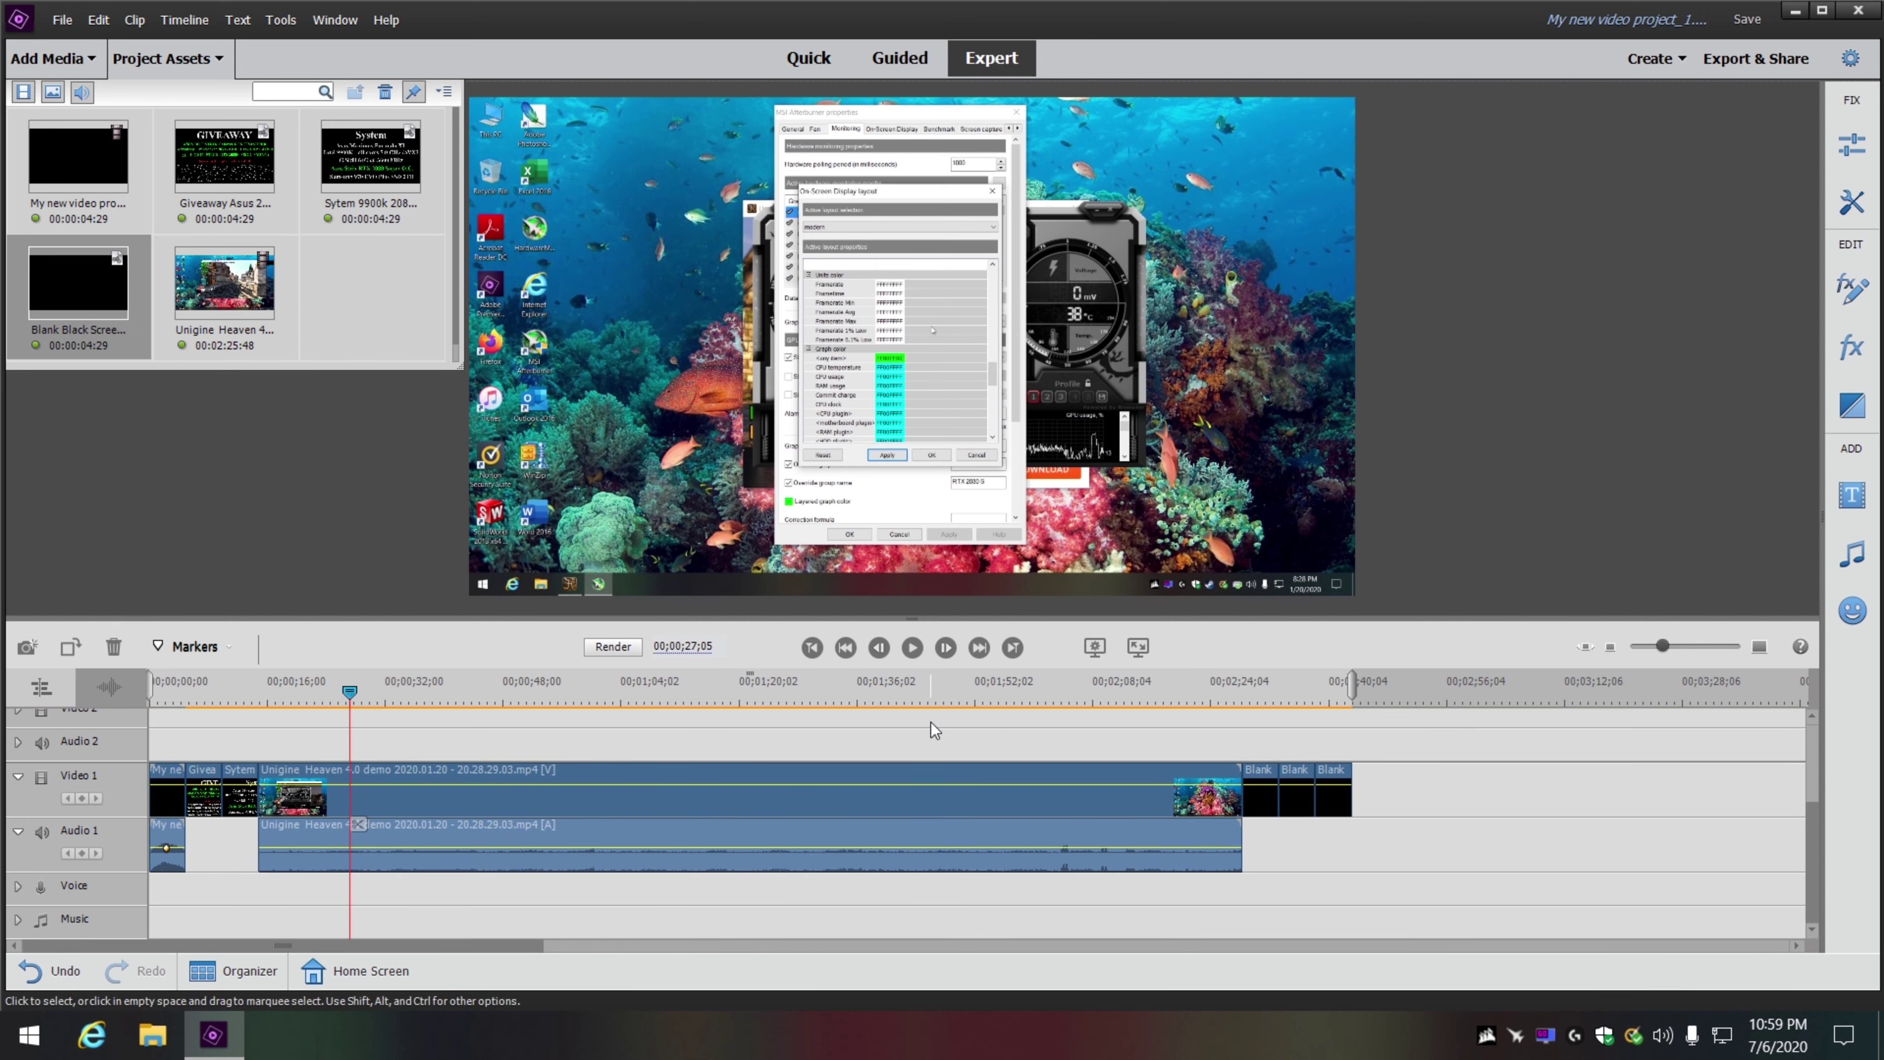
pyautogui.moveTo(353, 691); pyautogui.dragTo(1226, 730)
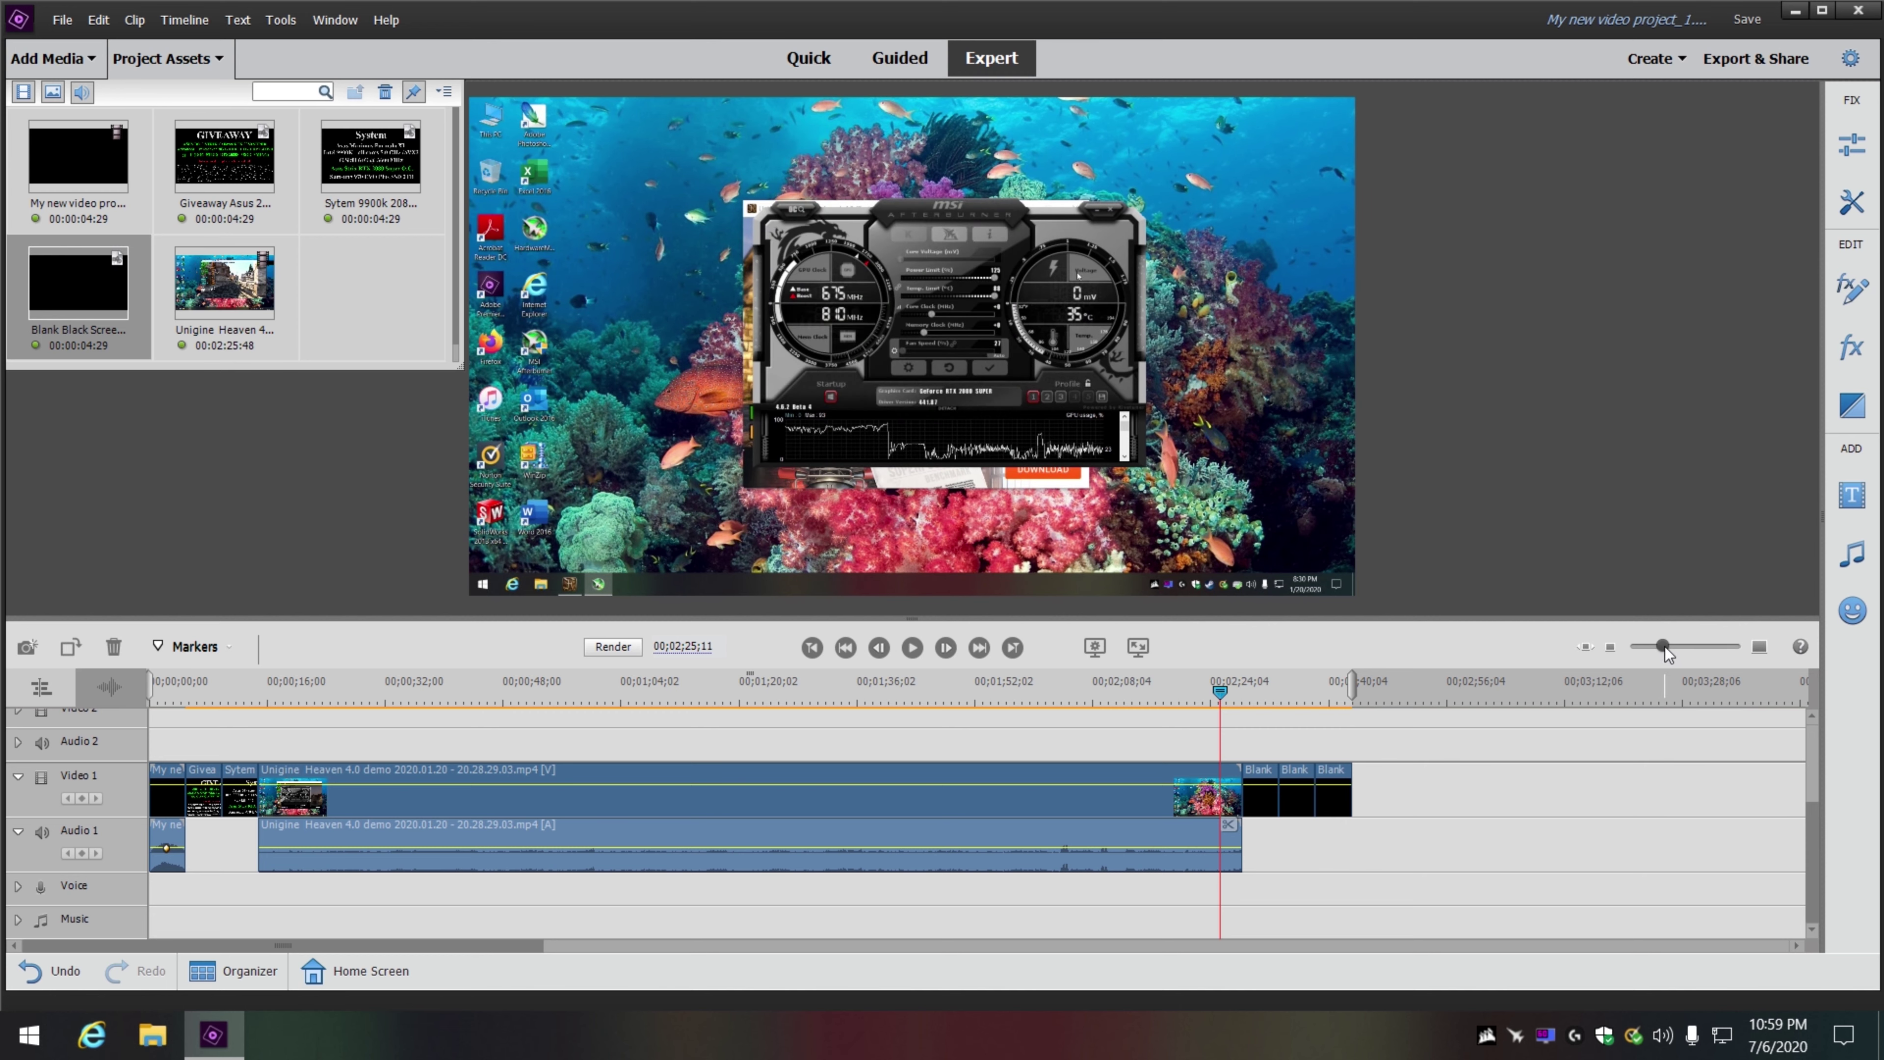
pyautogui.moveTo(1664, 646); pyautogui.dragTo(1743, 646)
pyautogui.moveTo(981, 691); pyautogui.dragTo(1537, 698)
pyautogui.moveTo(1739, 646); pyautogui.dragTo(1713, 646)
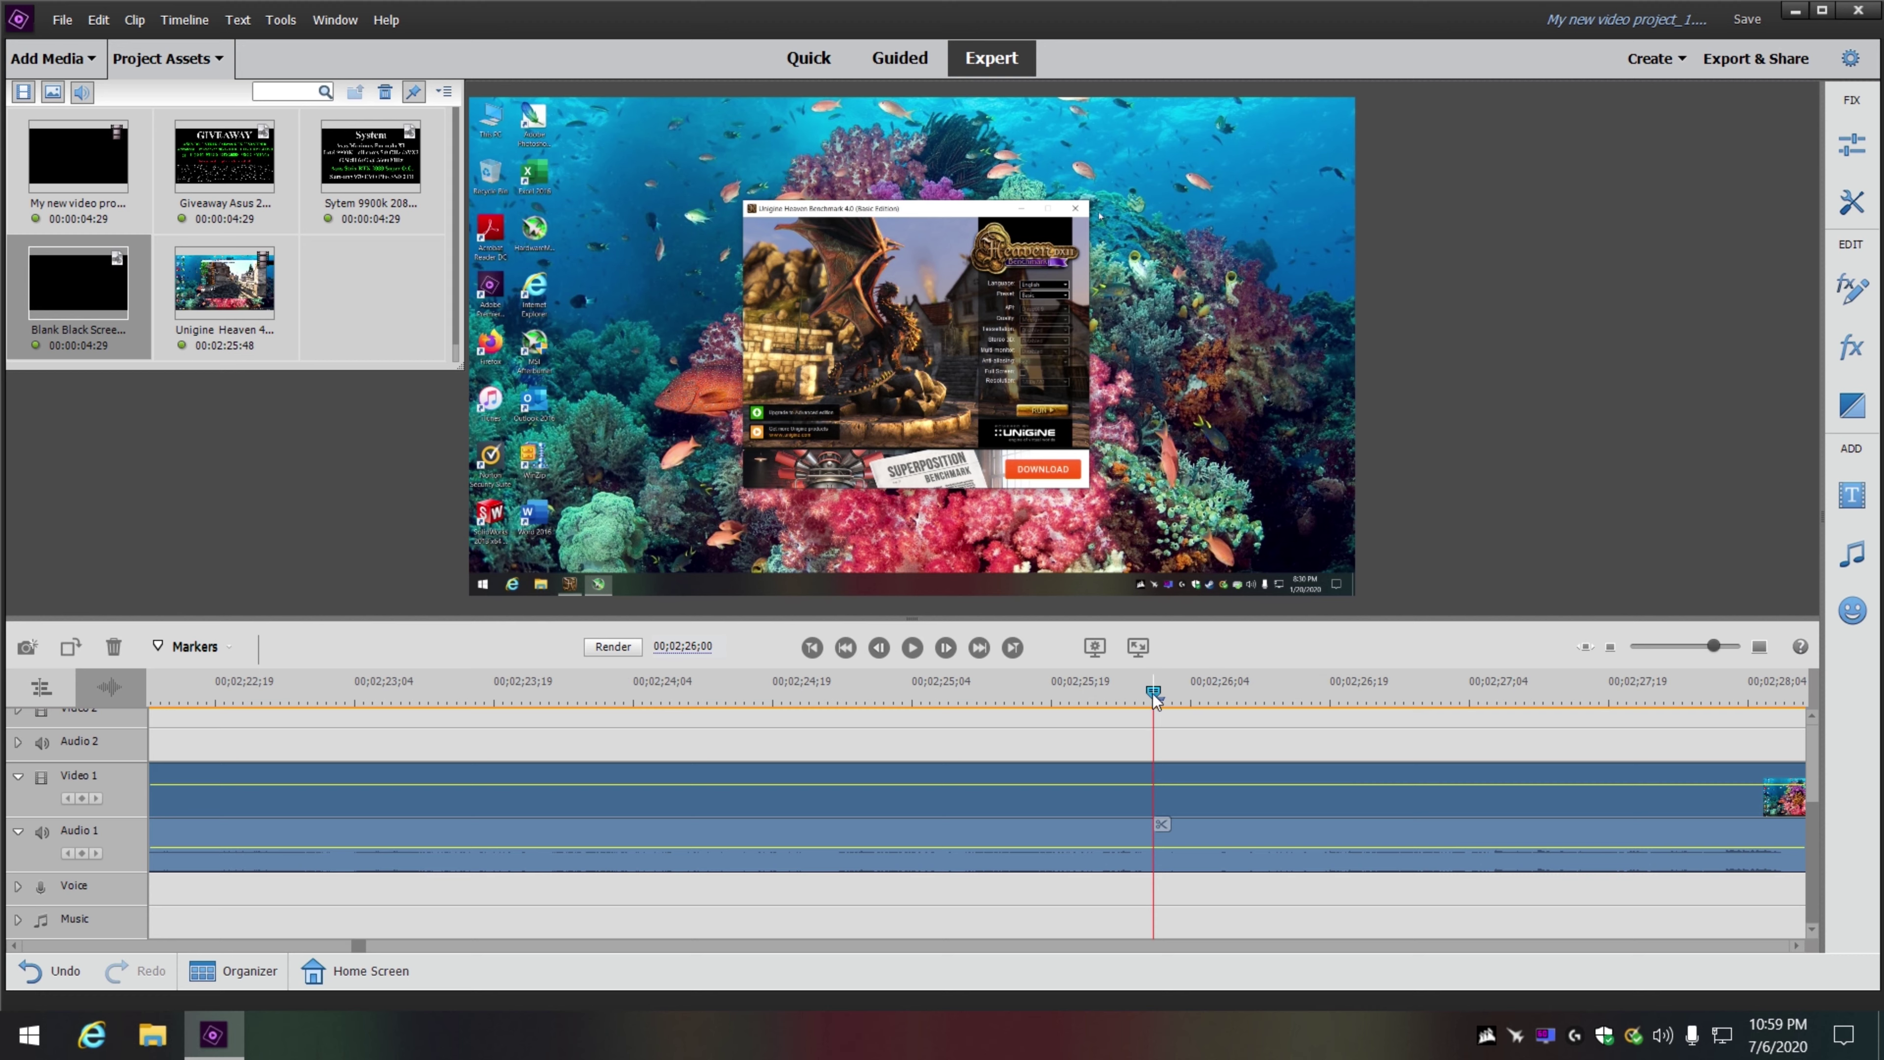
pyautogui.moveTo(1155, 699); pyautogui.dragTo(1562, 731)
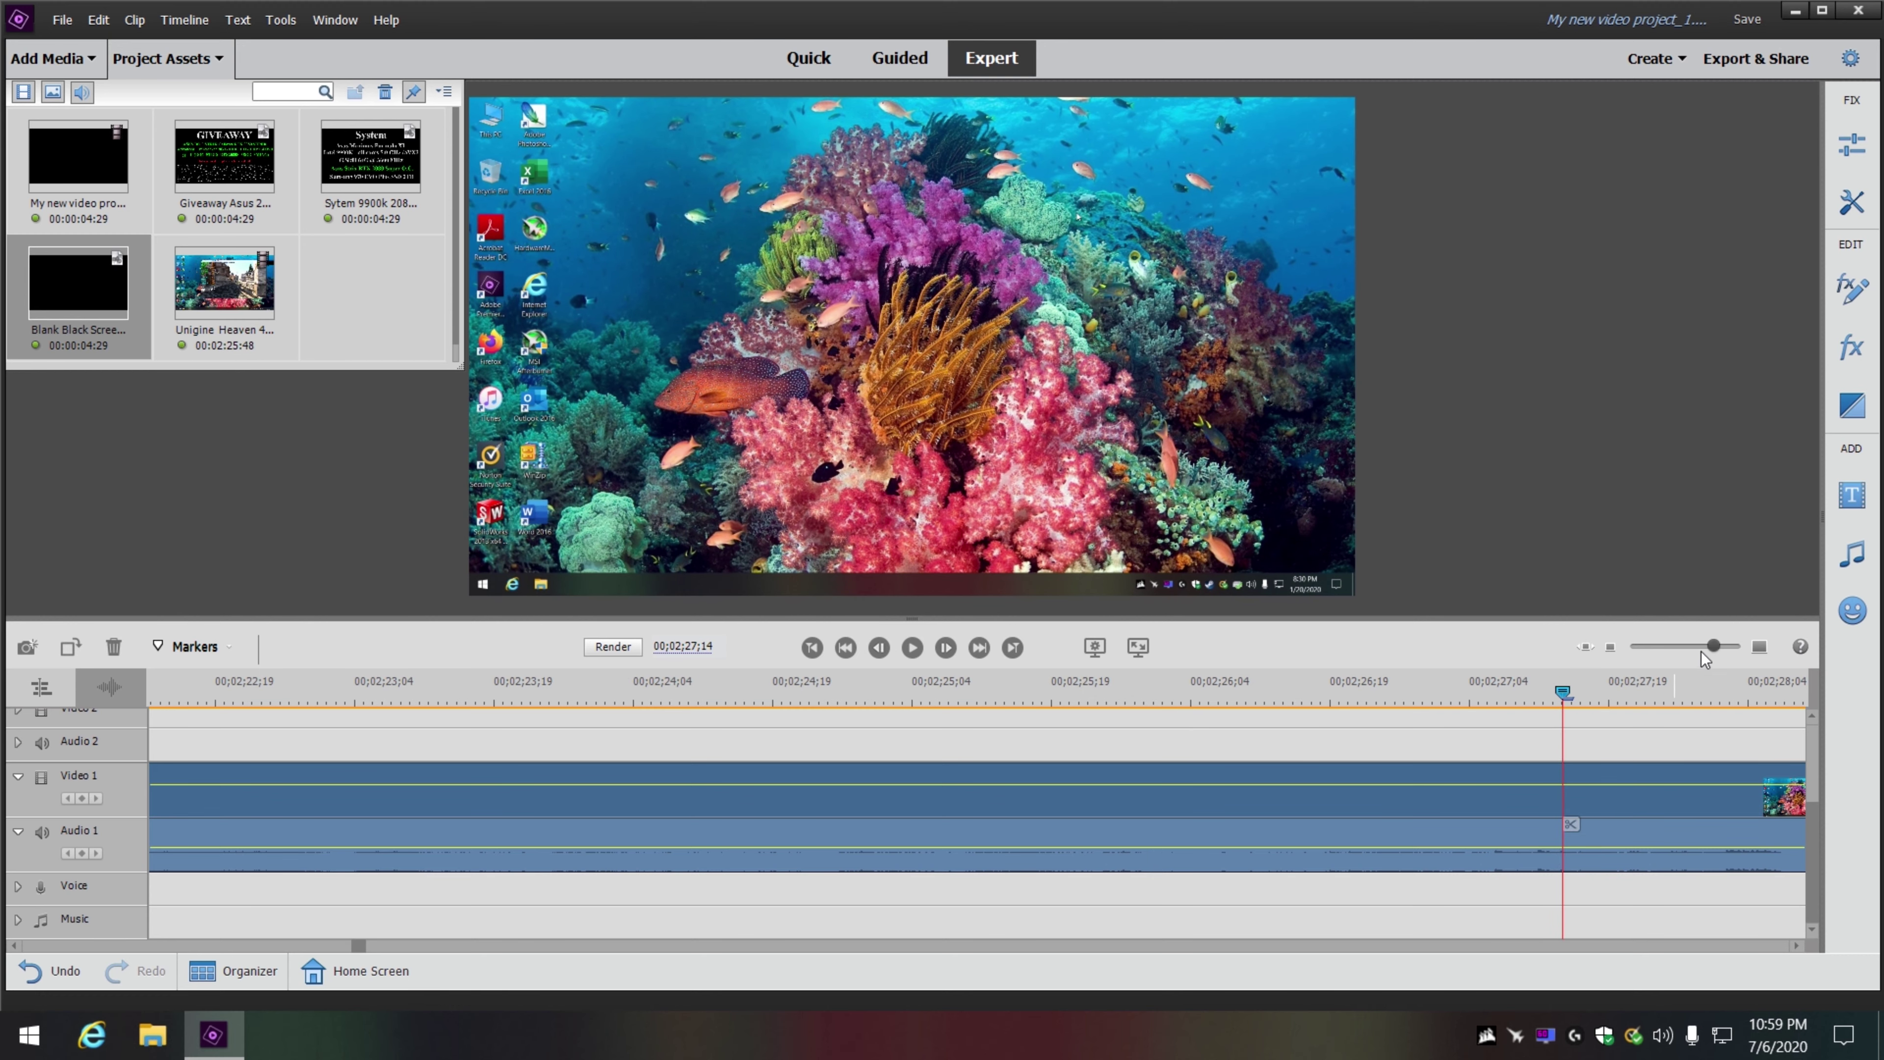
pyautogui.moveTo(1716, 646); pyautogui.dragTo(1725, 646)
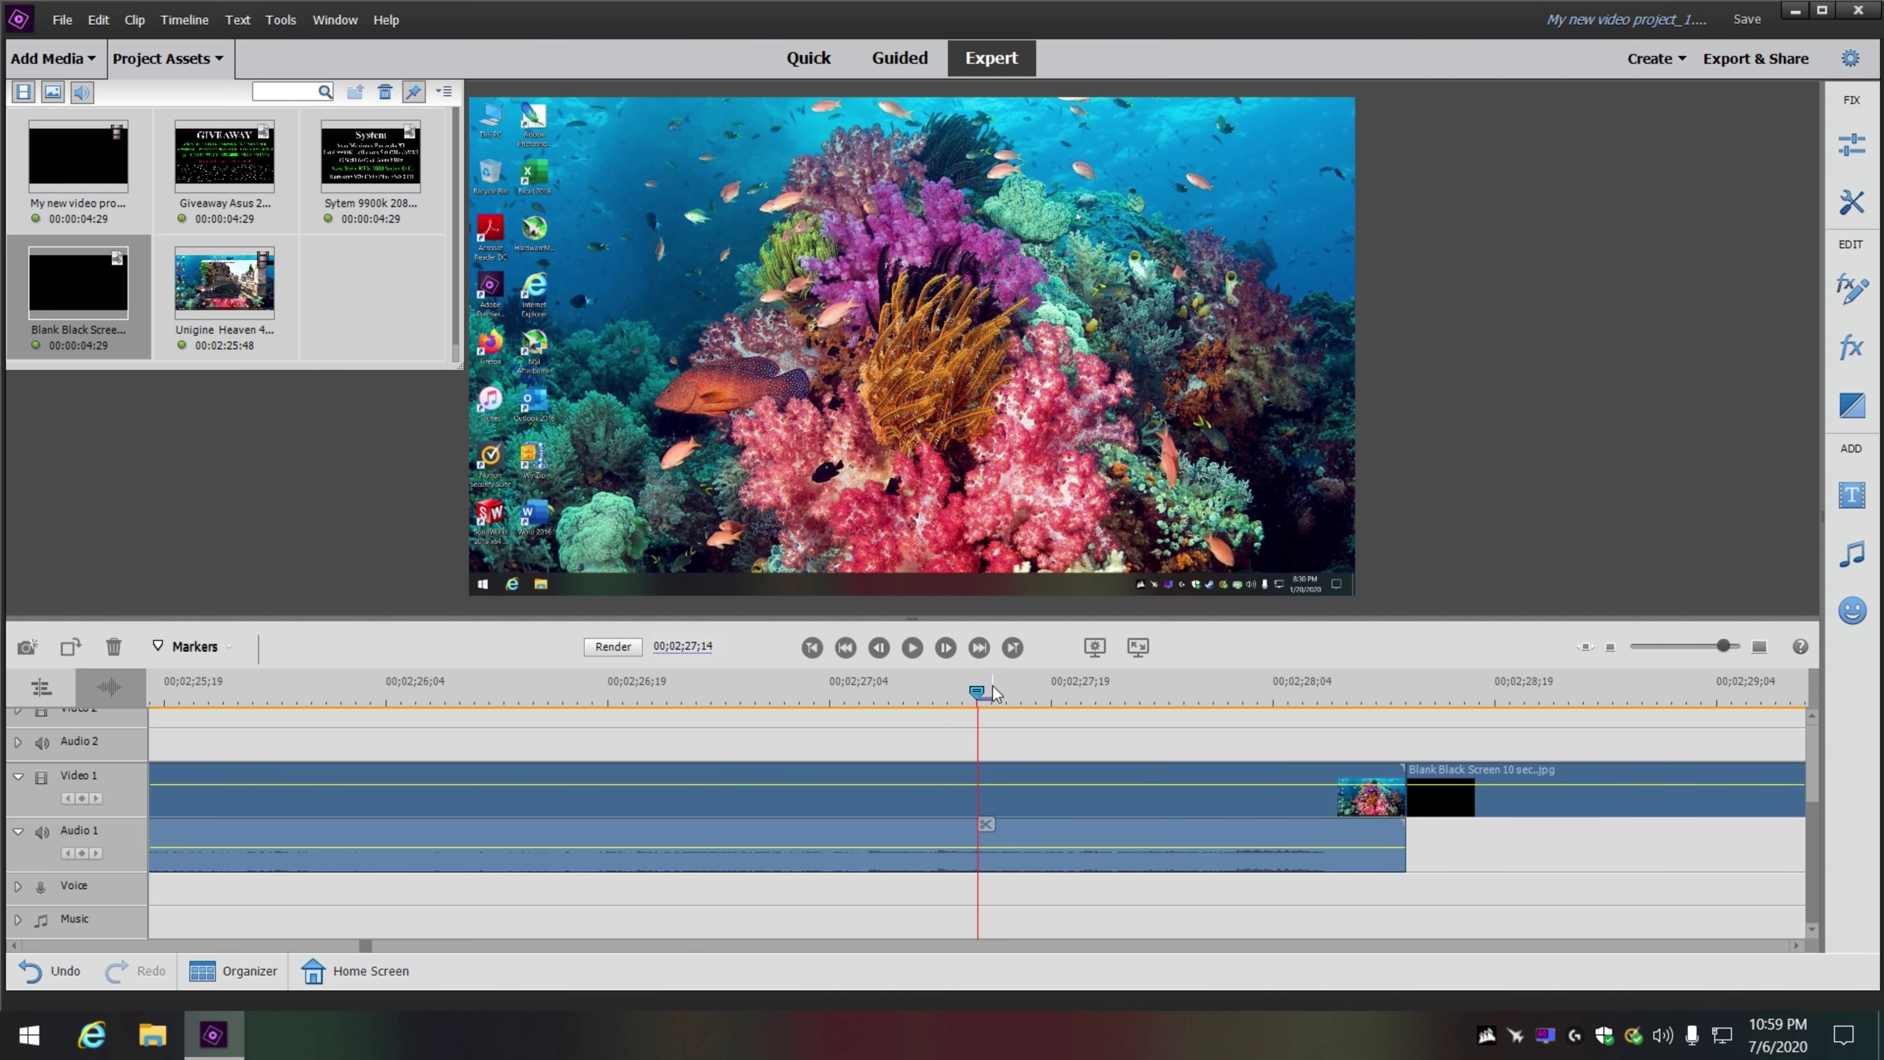
pyautogui.moveTo(991, 687); pyautogui.dragTo(849, 712)
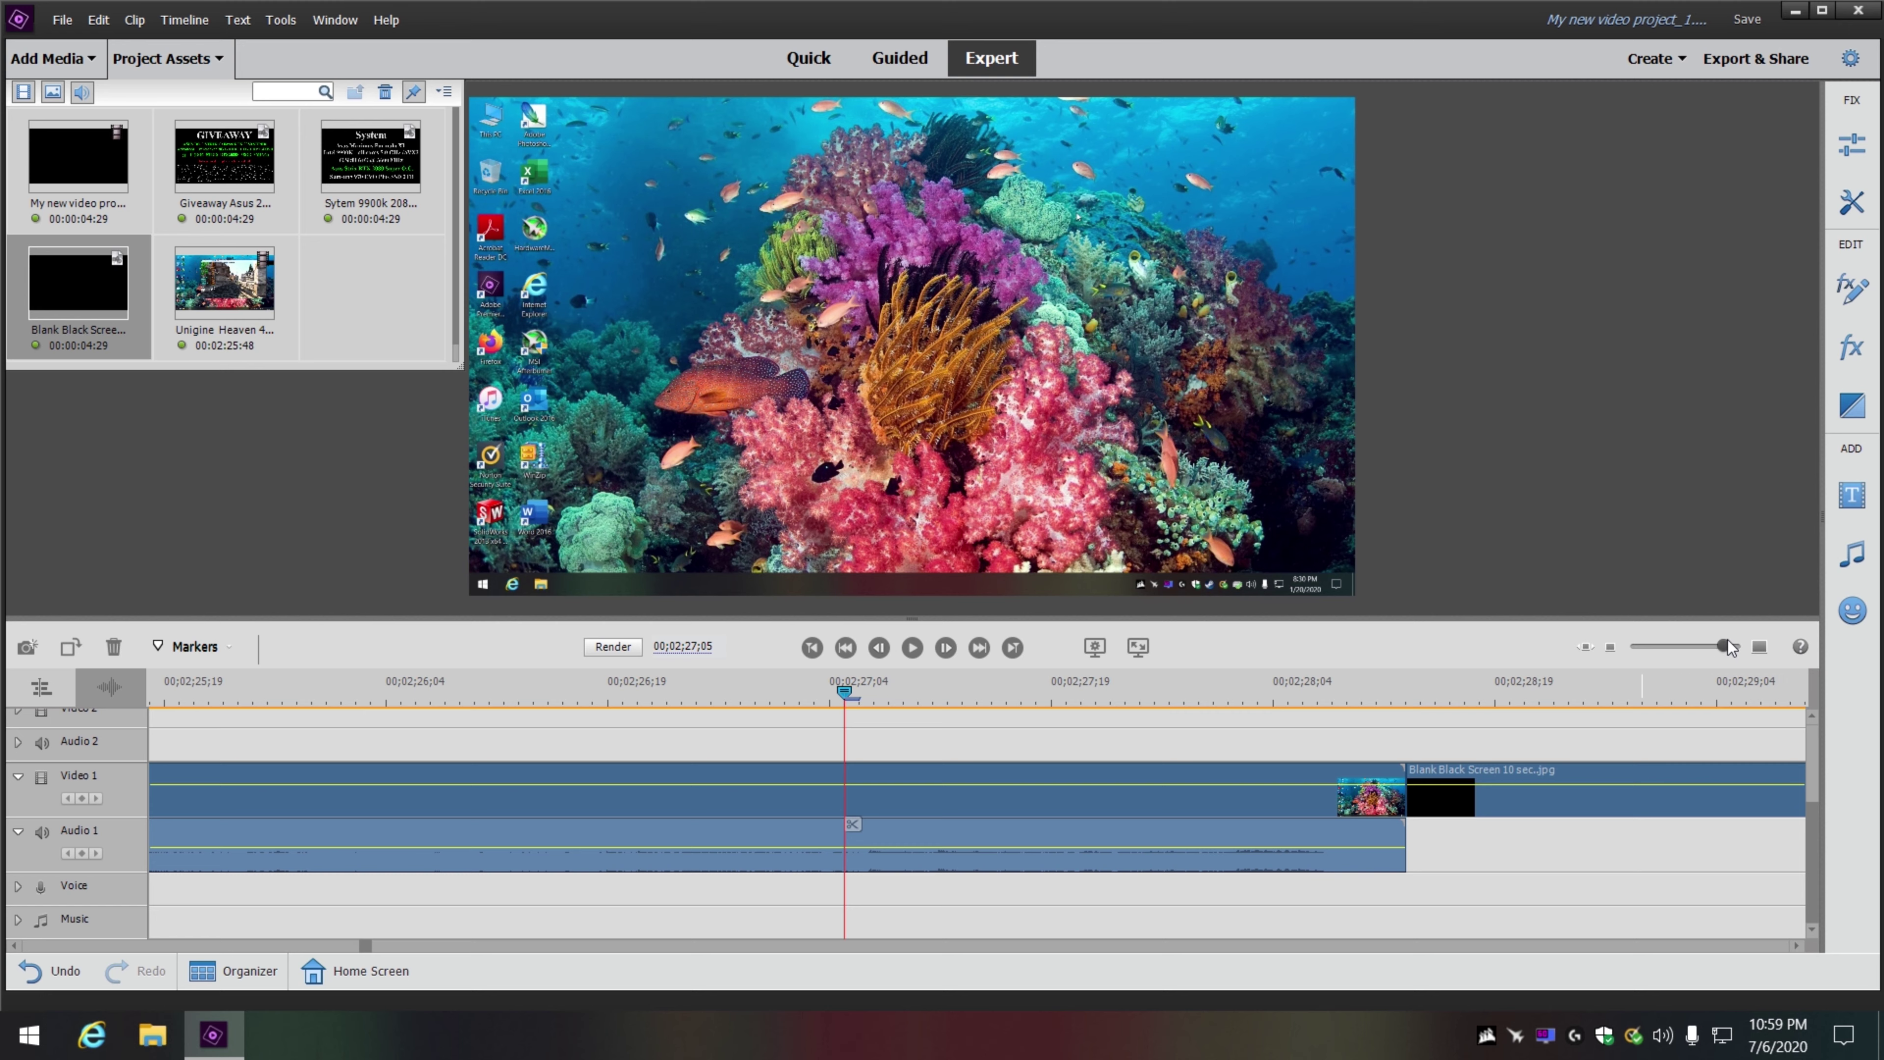
pyautogui.moveTo(1728, 651); pyautogui.dragTo(1767, 650)
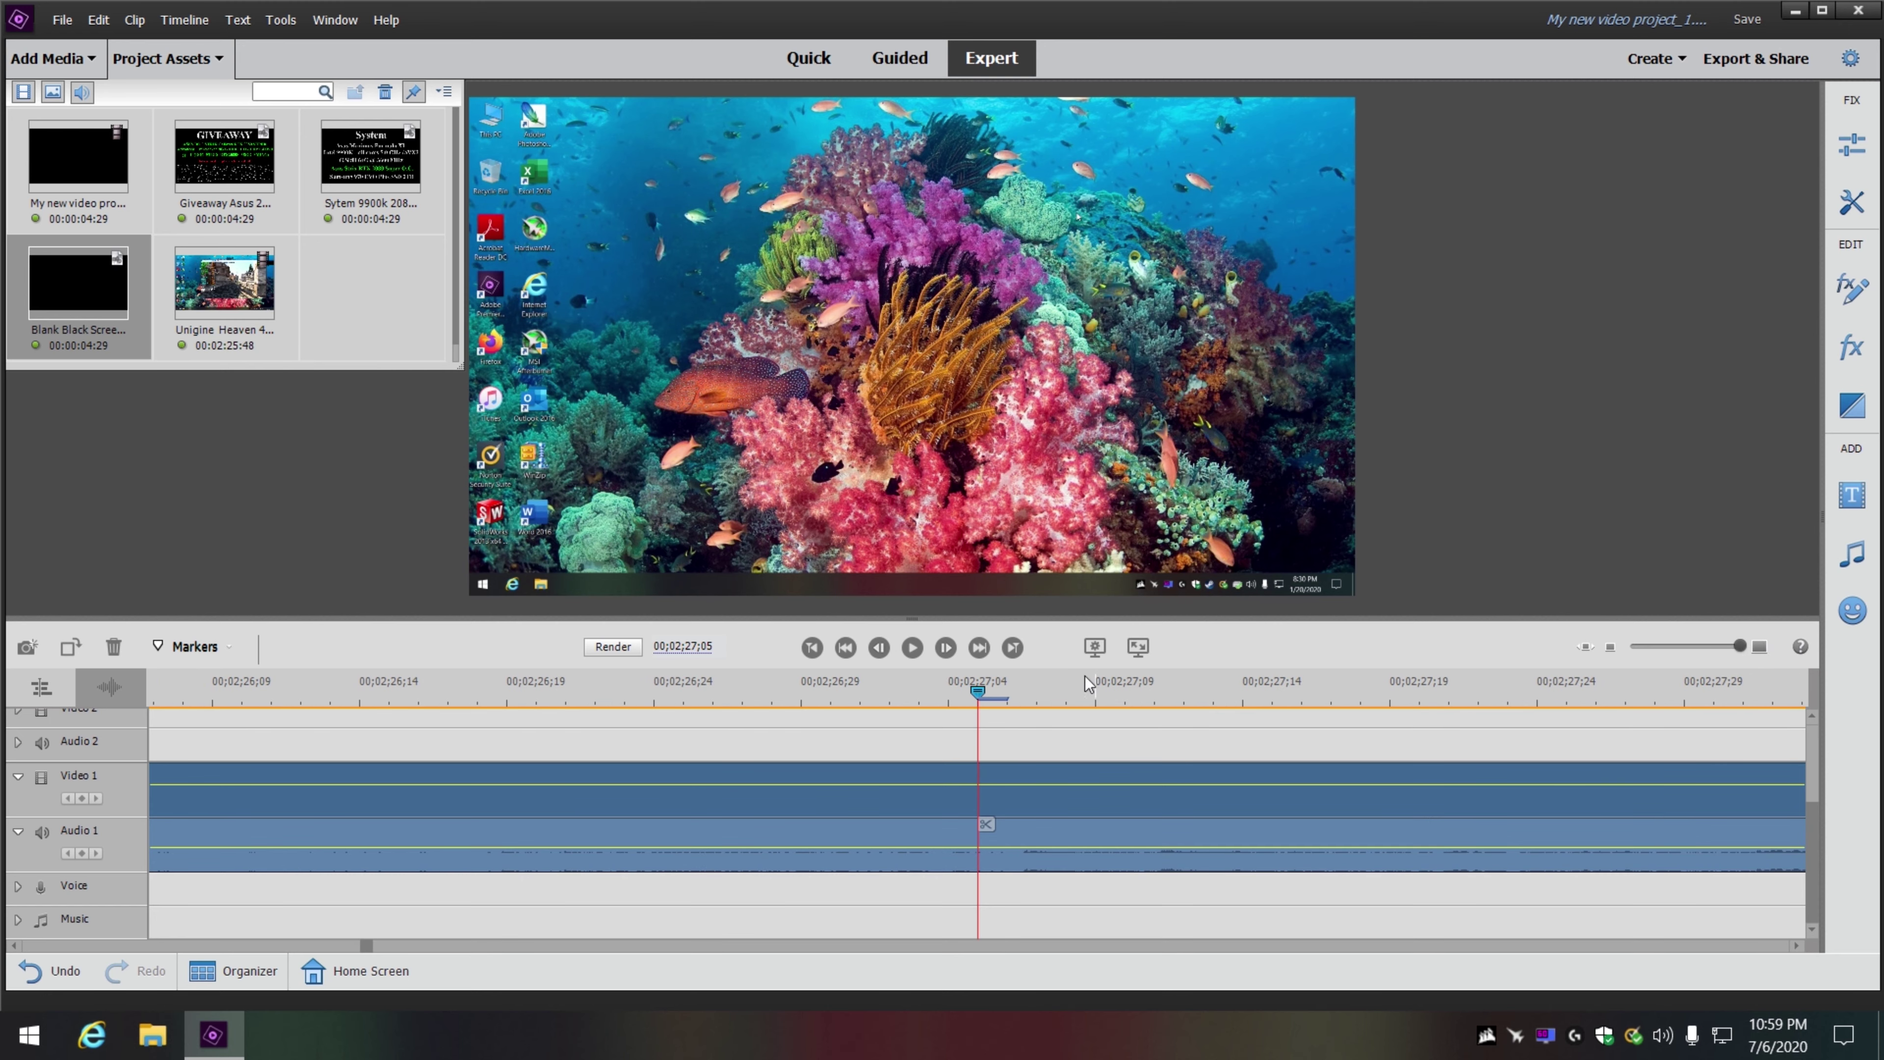
pyautogui.moveTo(978, 692); pyautogui.dragTo(1057, 694)
pyautogui.moveTo(1303, 746); pyautogui.dragTo(1002, 770)
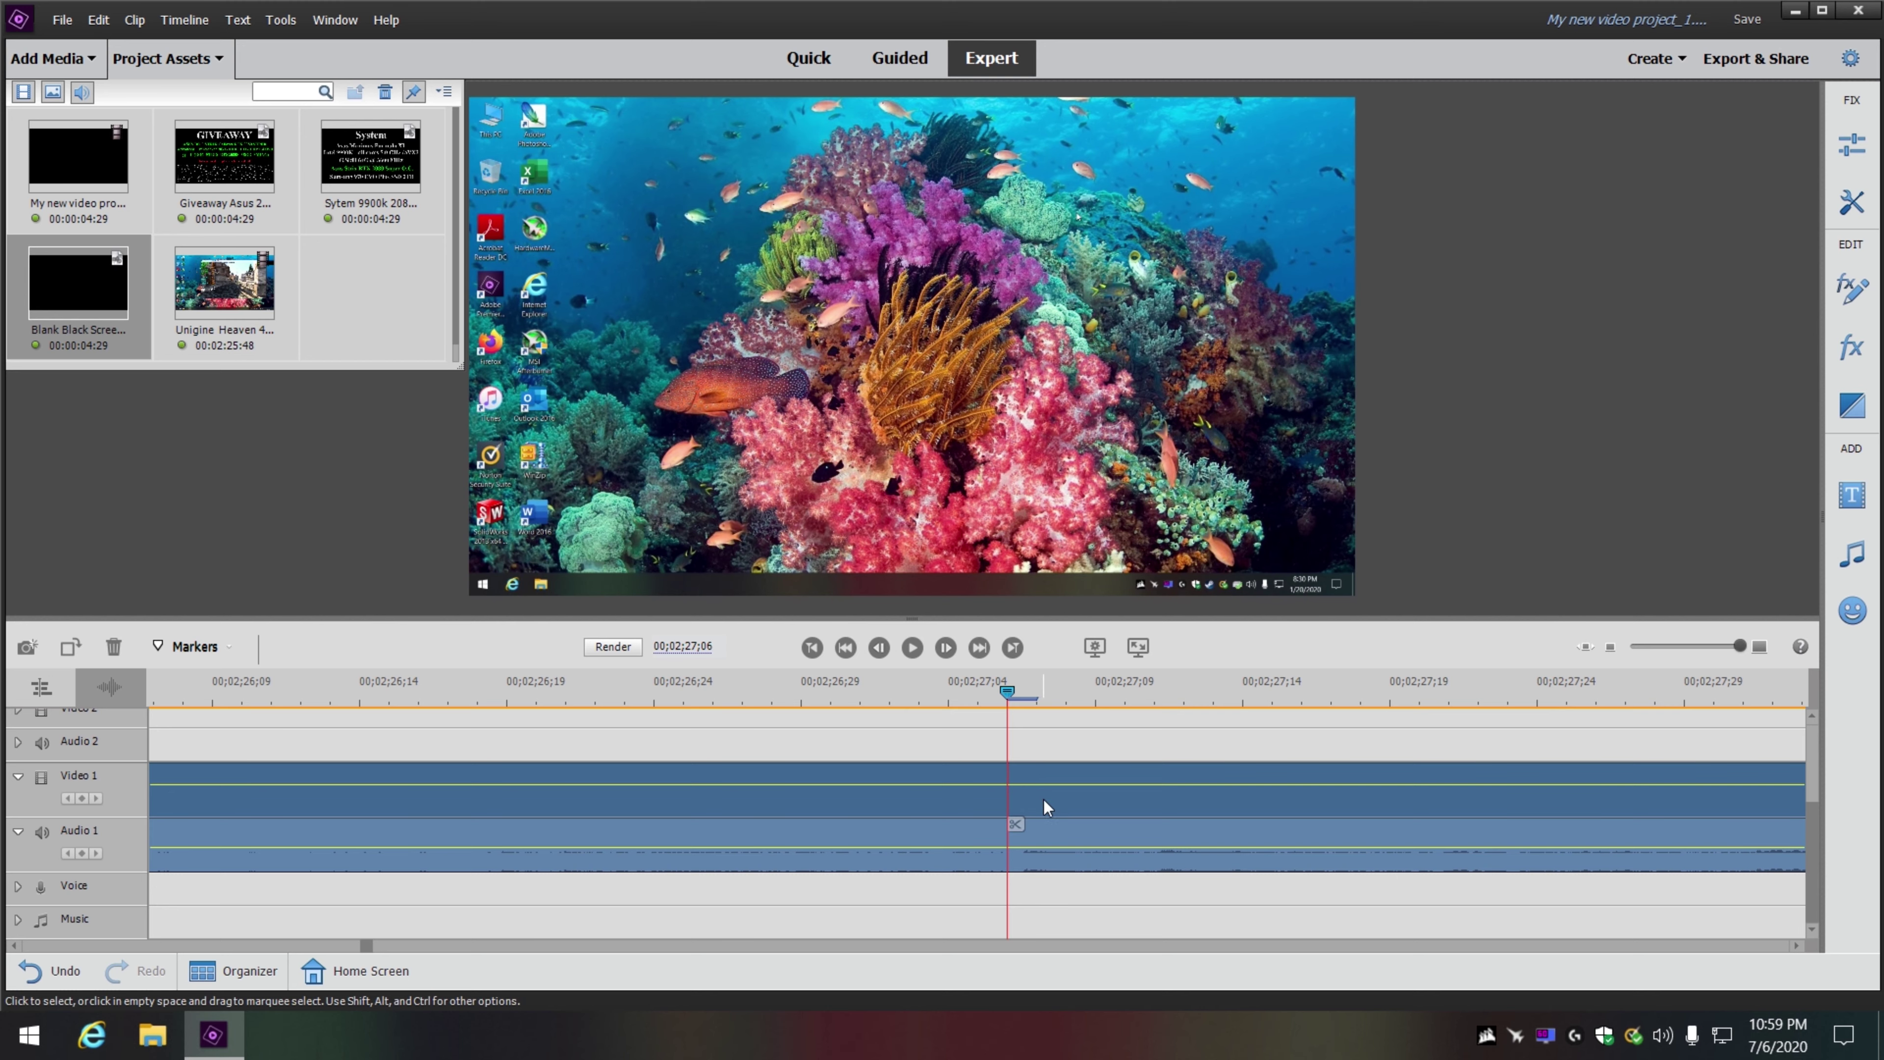
pyautogui.click(1016, 823)
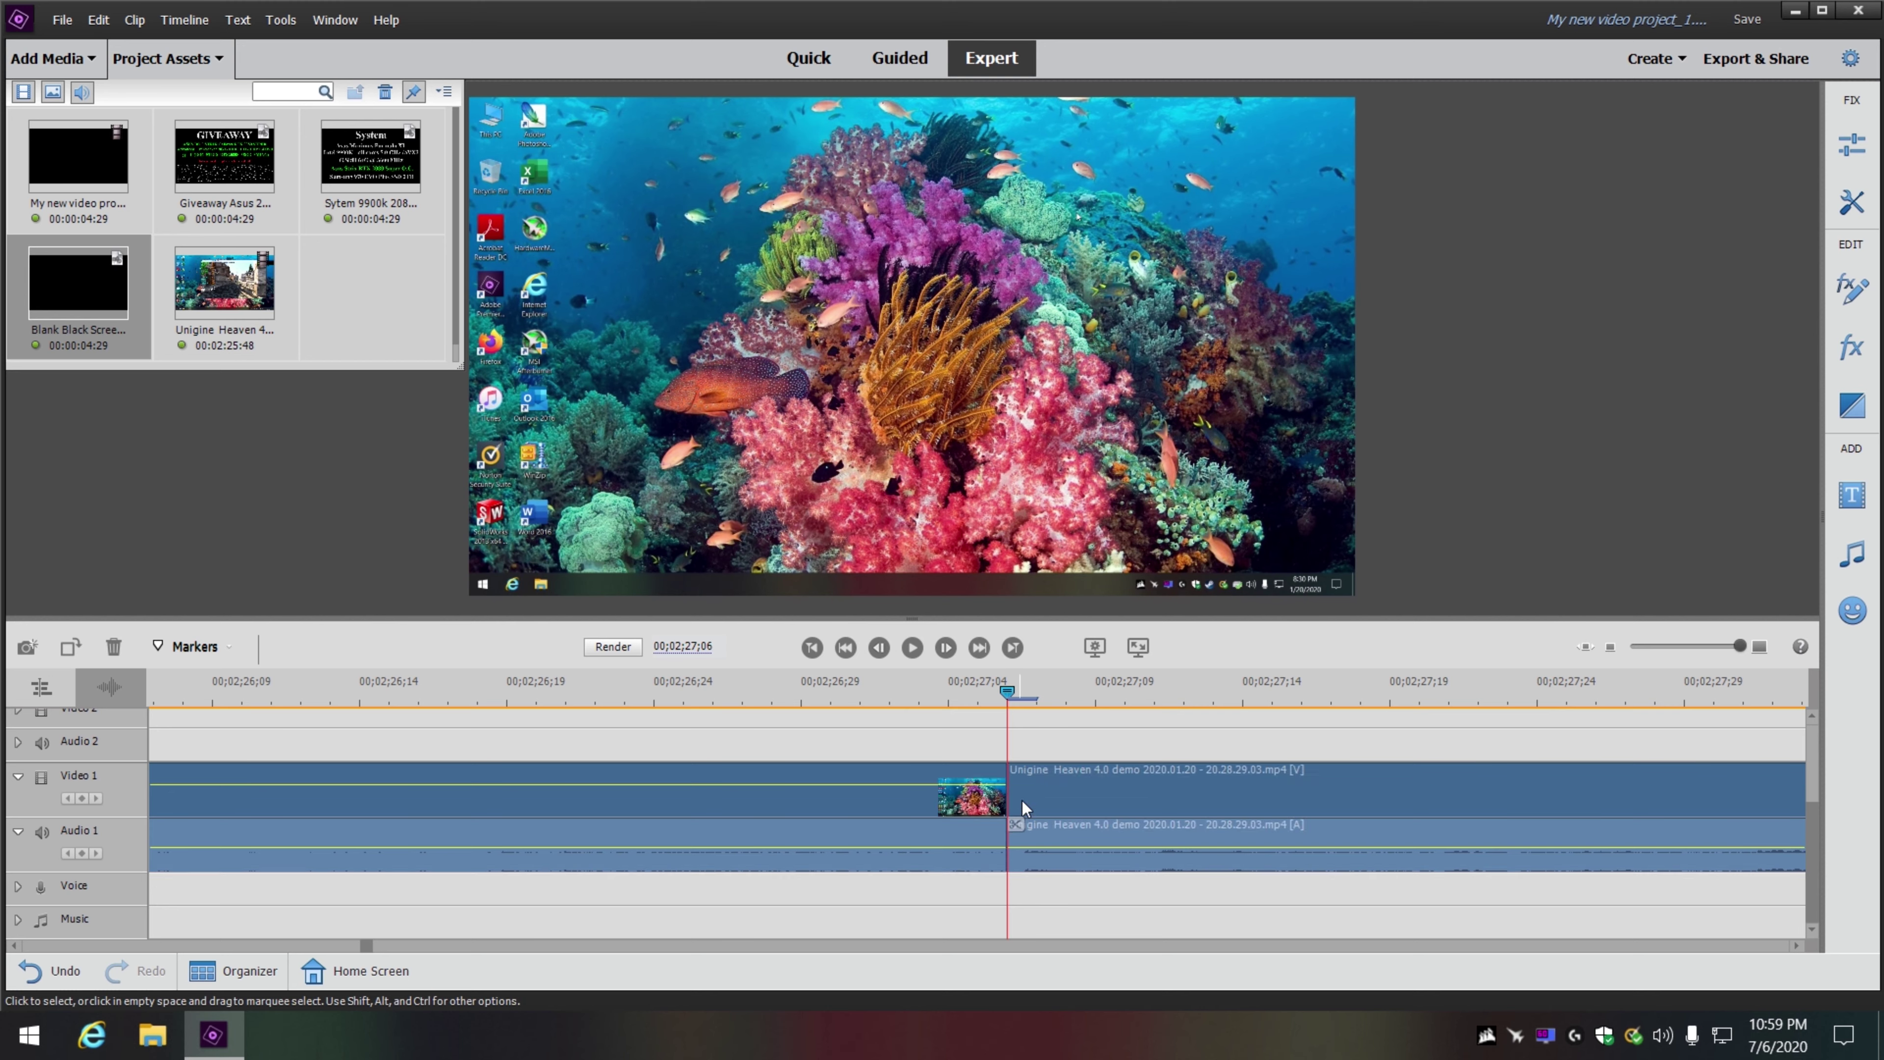
pyautogui.moveTo(1008, 693); pyautogui.dragTo(1184, 695)
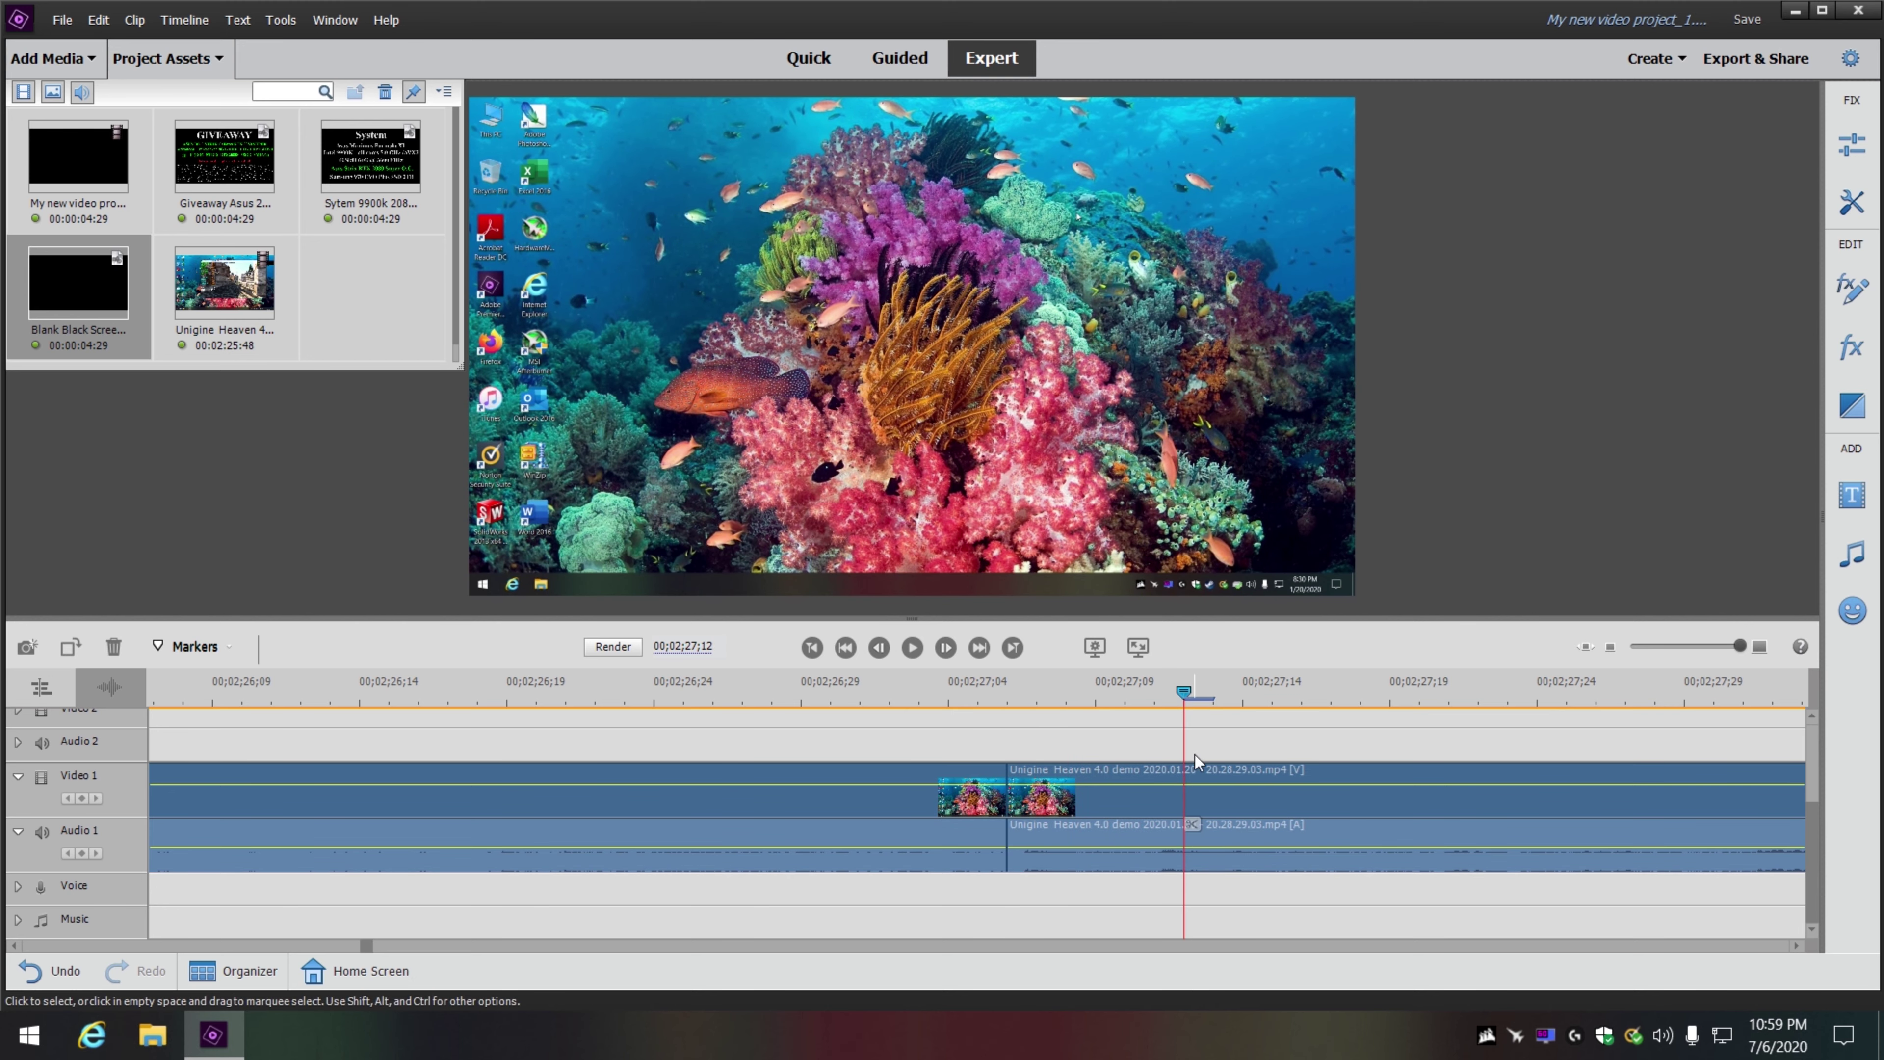
pyautogui.click(1191, 823)
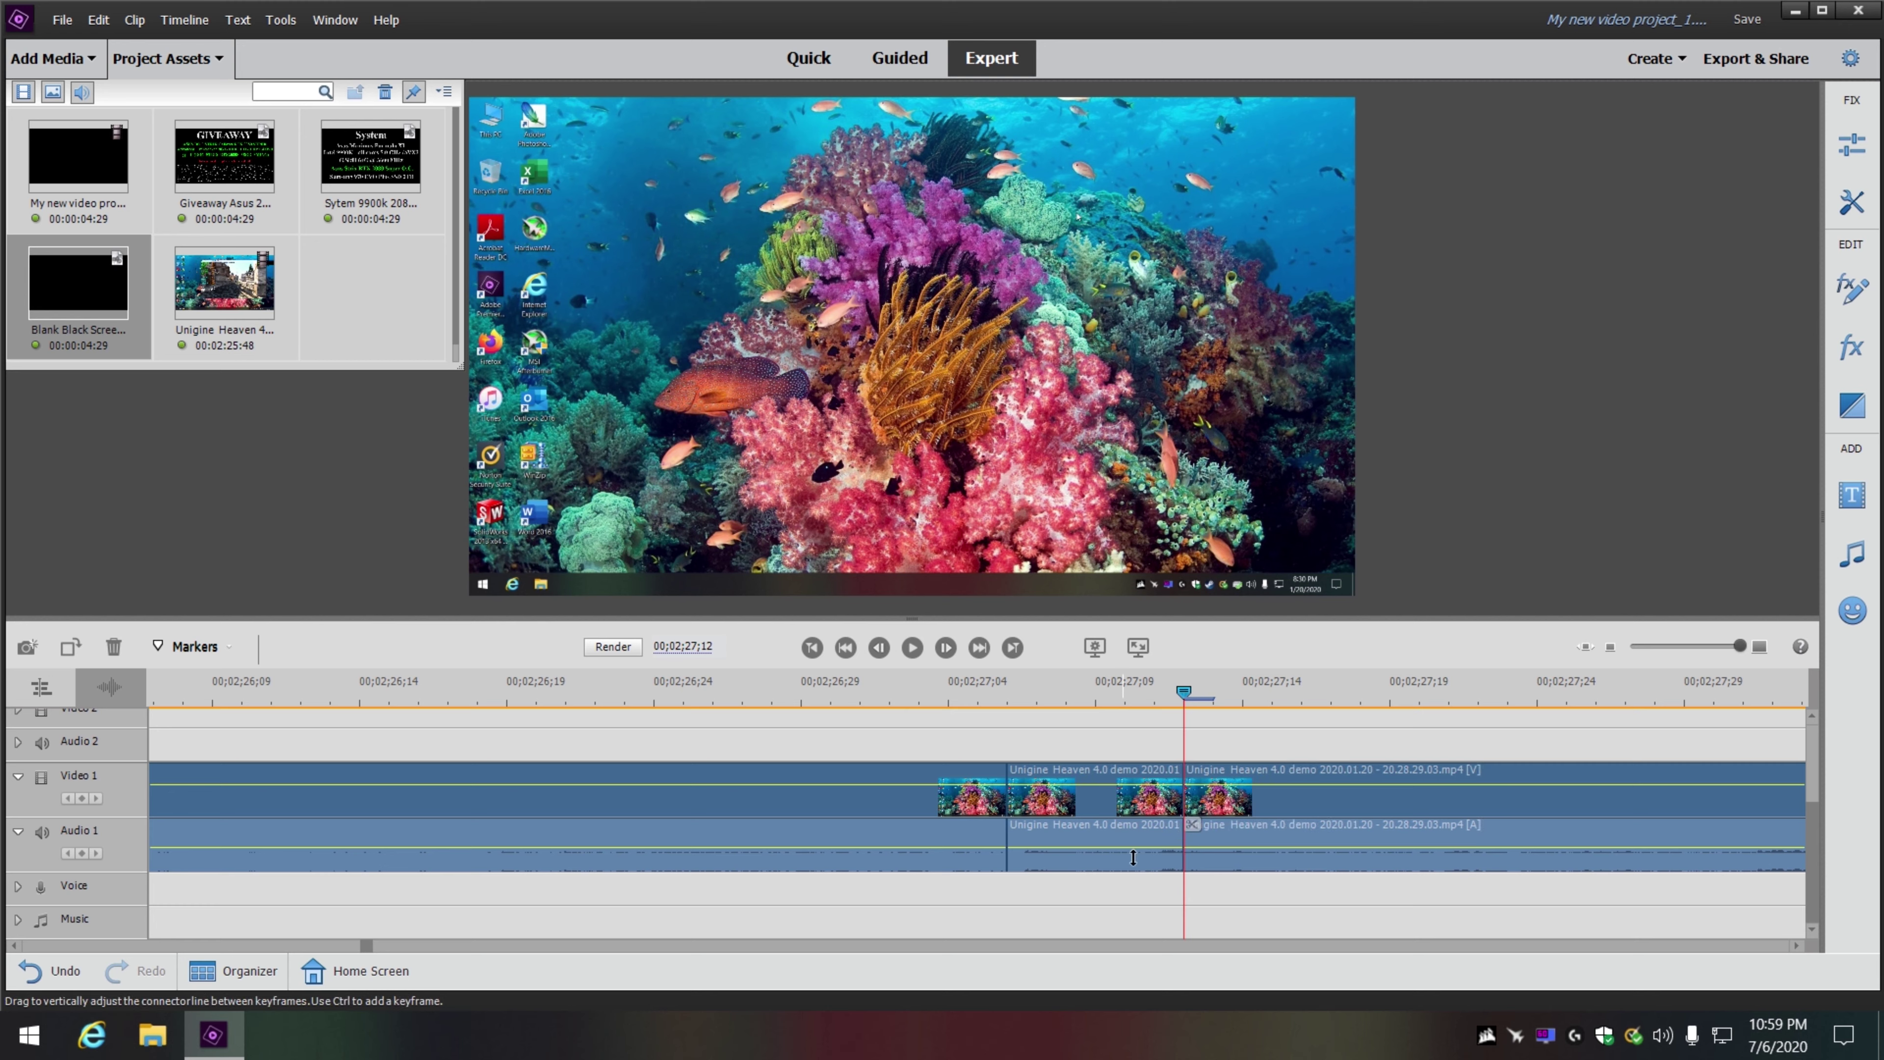
pyautogui.moveTo(1133, 857); pyautogui.dragTo(1123, 885)
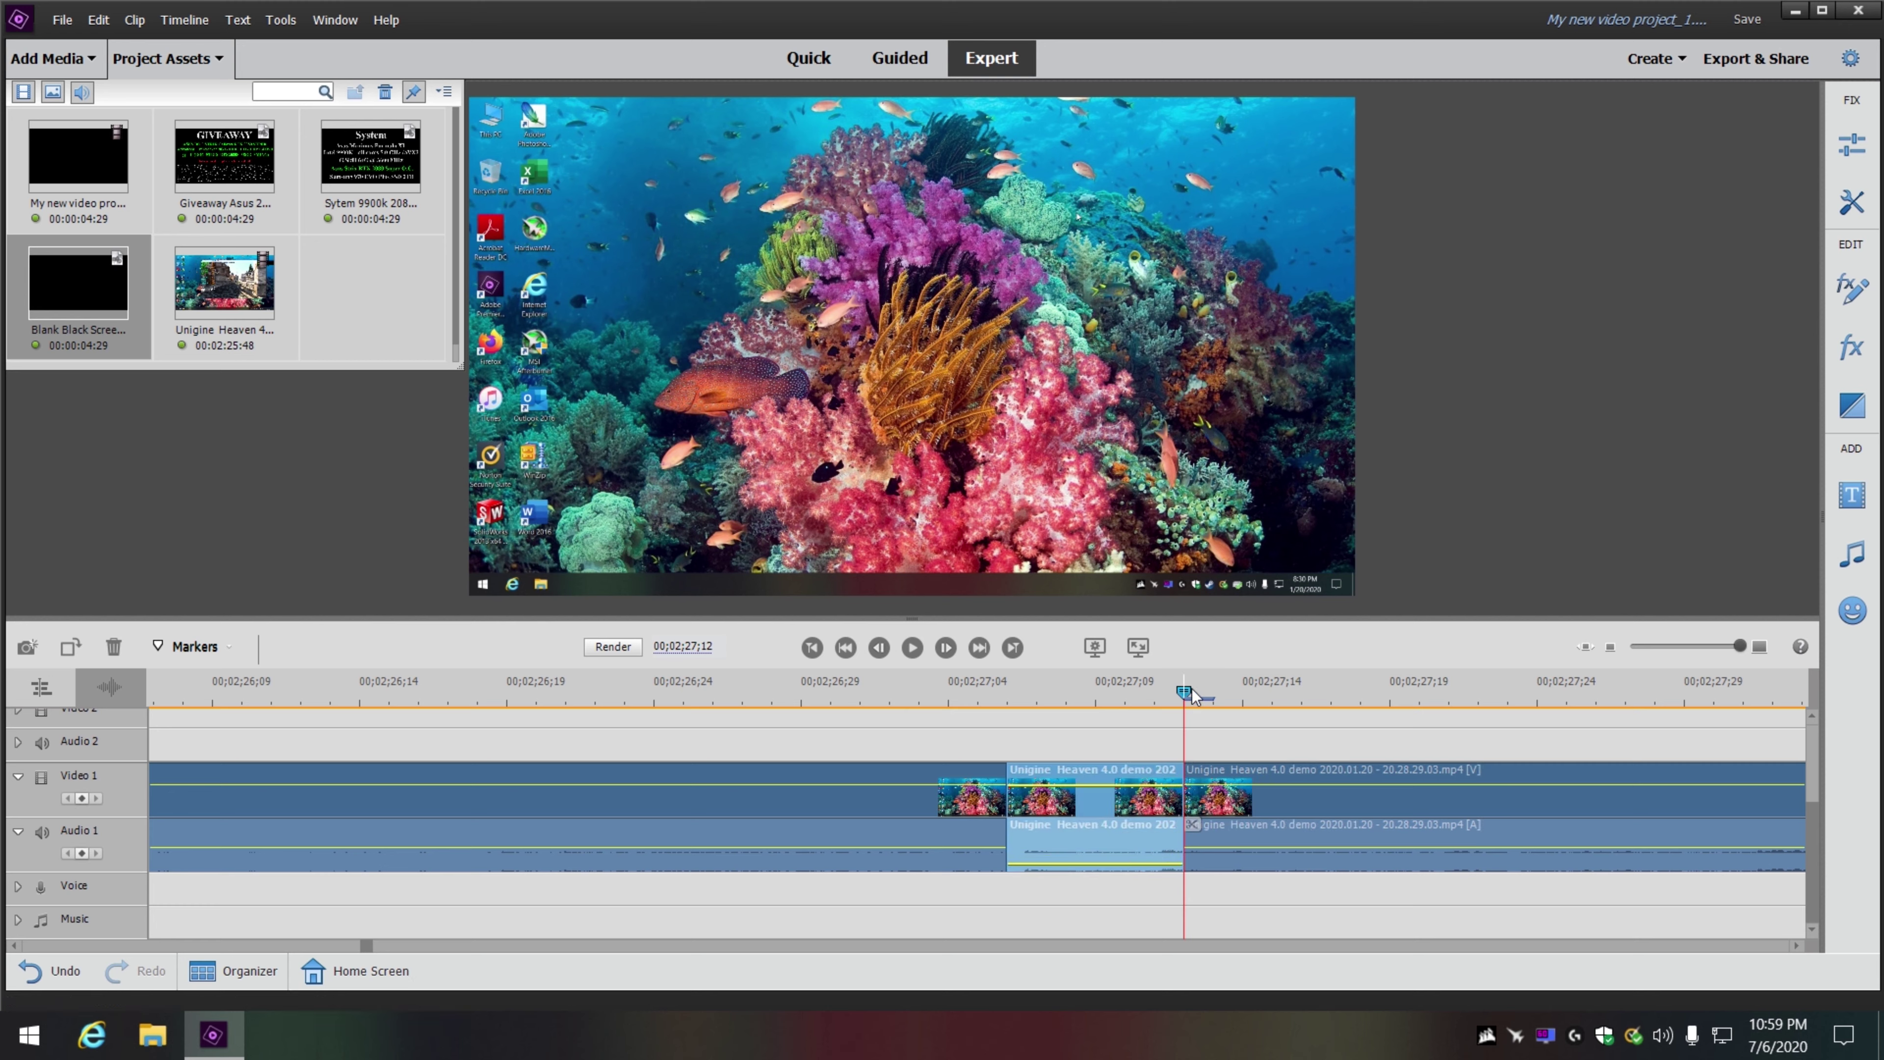
pyautogui.click(916, 648)
pyautogui.click(913, 647)
pyautogui.moveTo(1716, 642); pyautogui.dragTo(1689, 647)
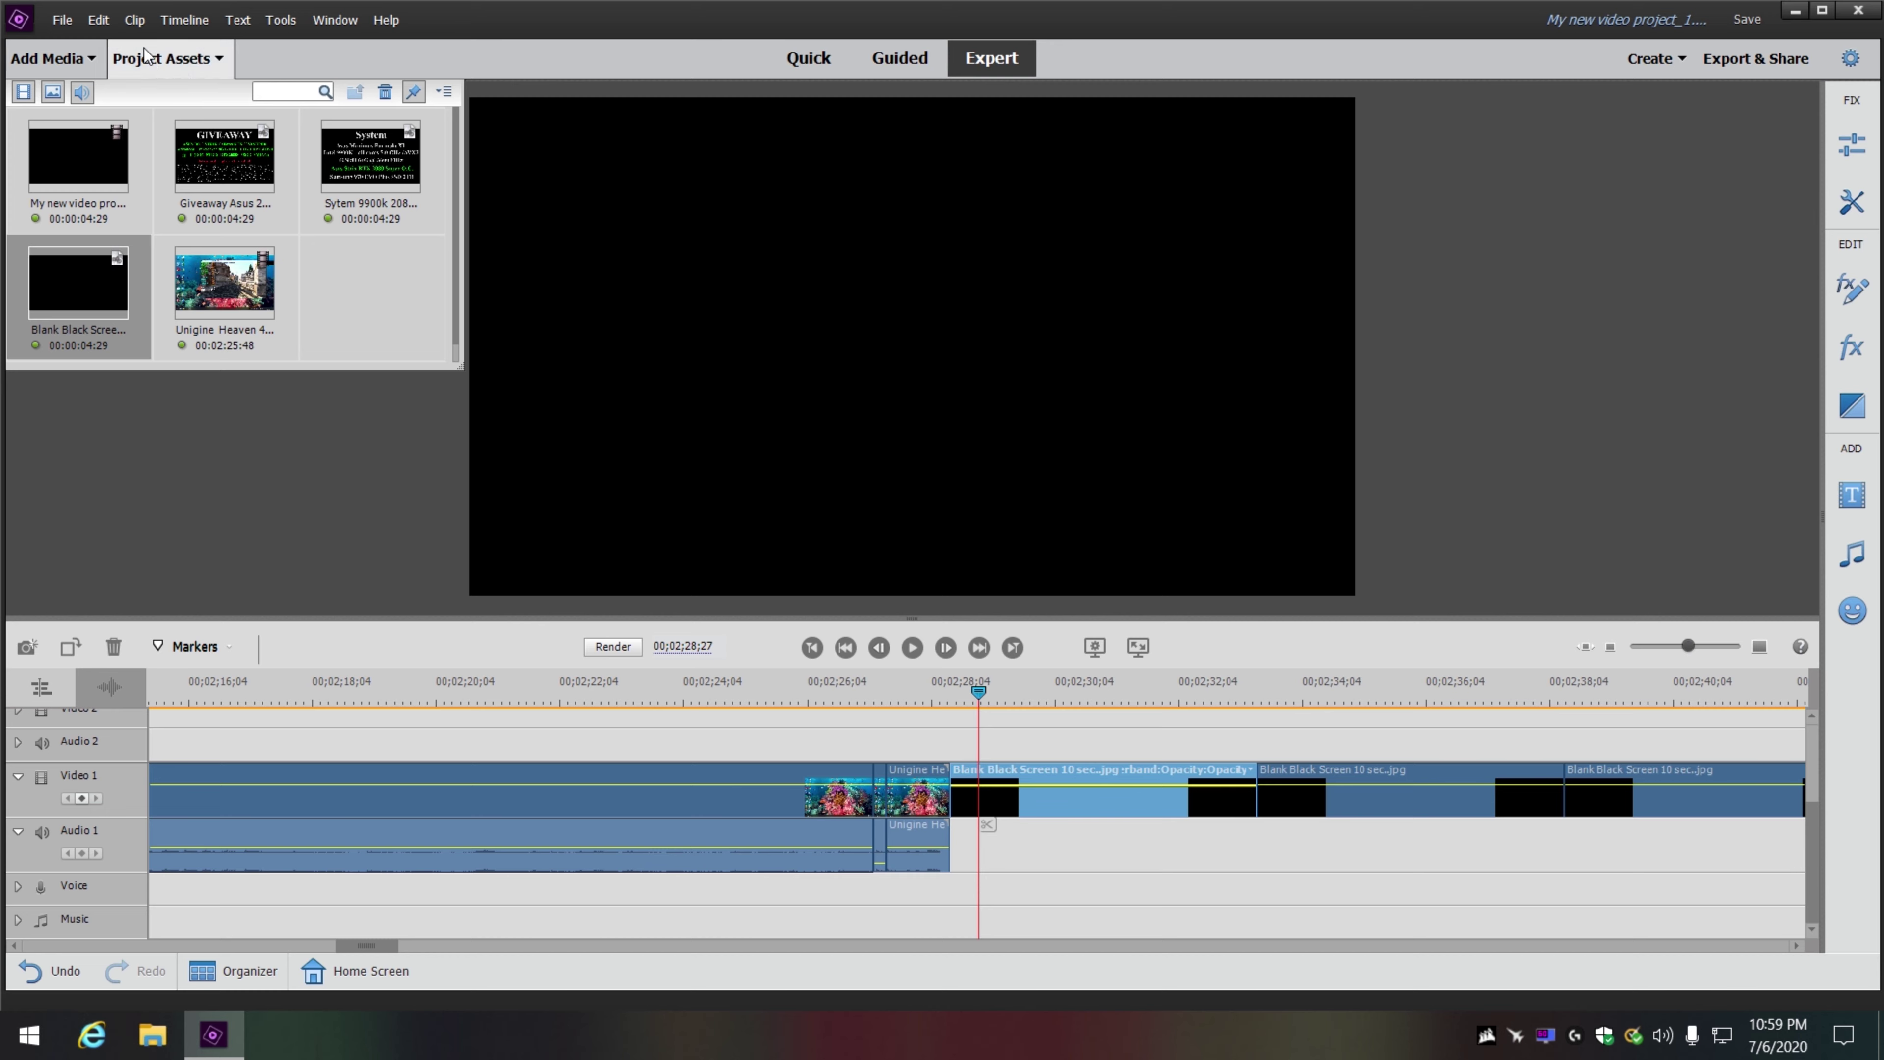
pyautogui.click(98, 19)
pyautogui.click(121, 47)
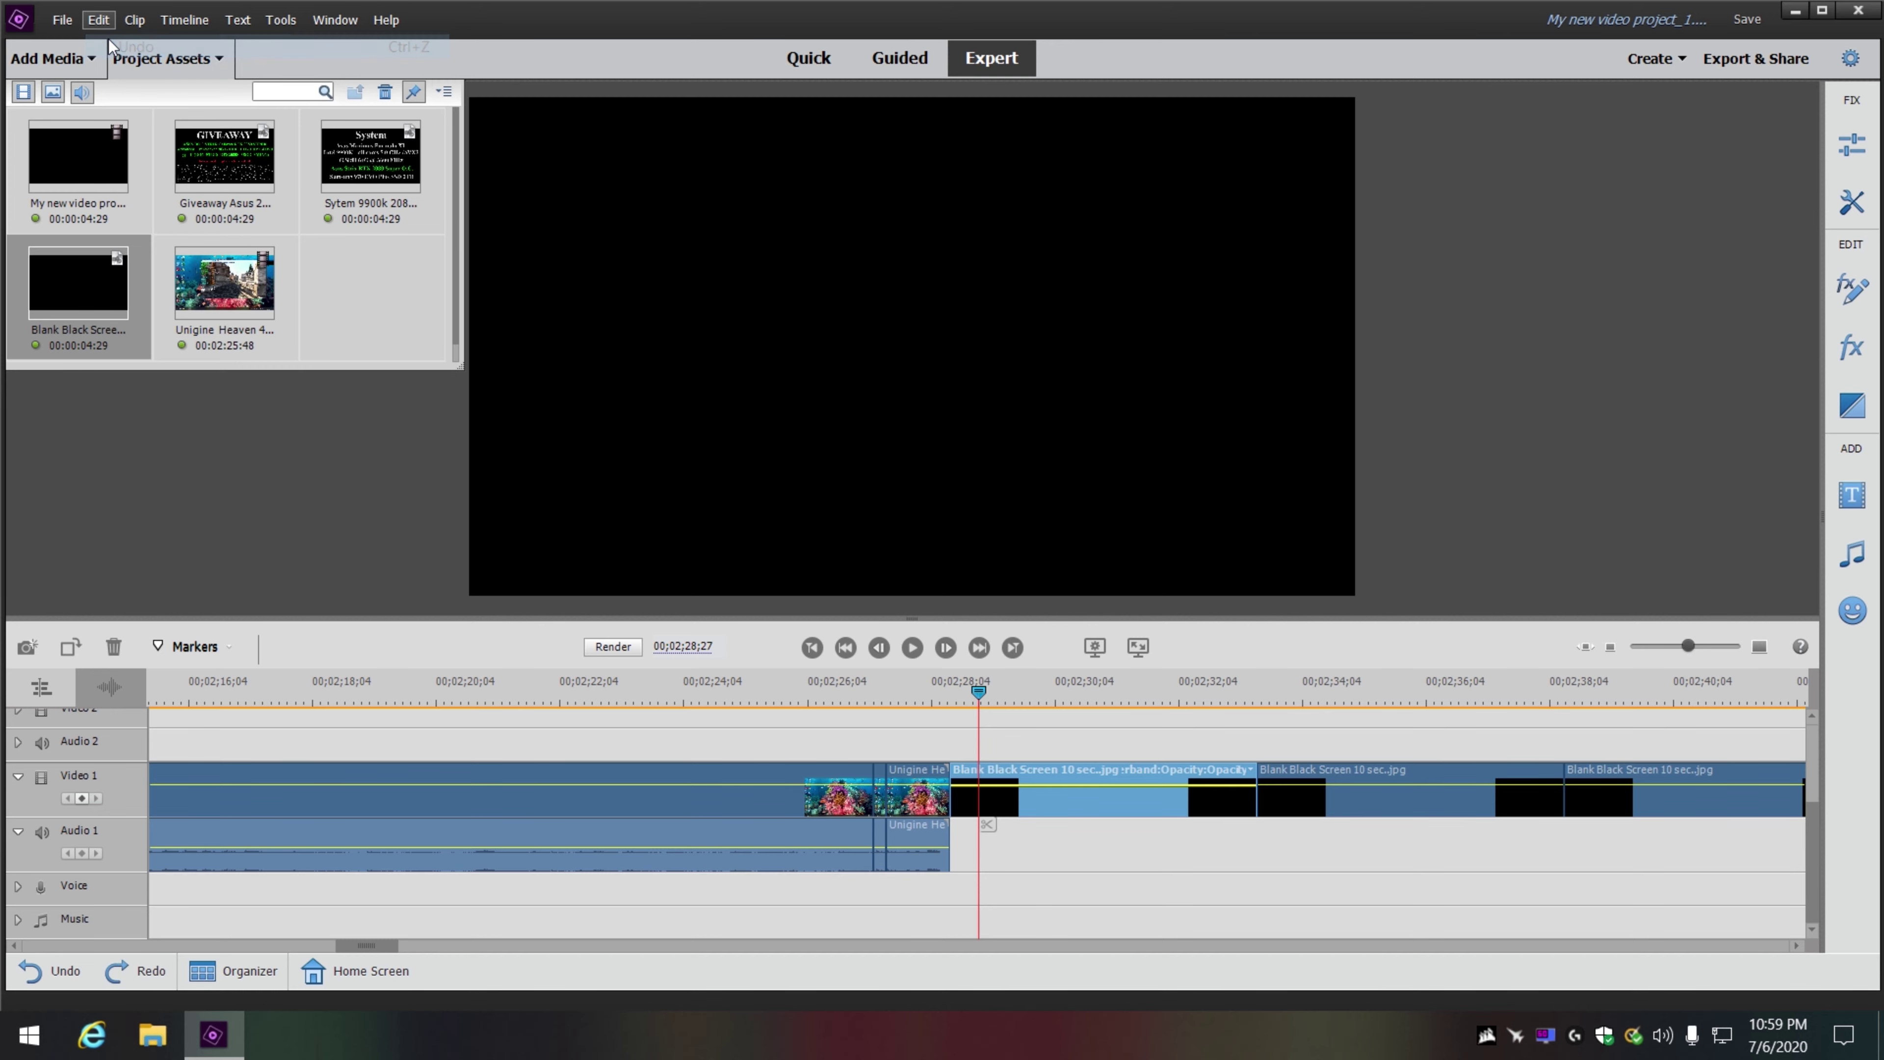
pyautogui.click(98, 19)
pyautogui.click(119, 47)
pyautogui.click(98, 19)
pyautogui.click(119, 48)
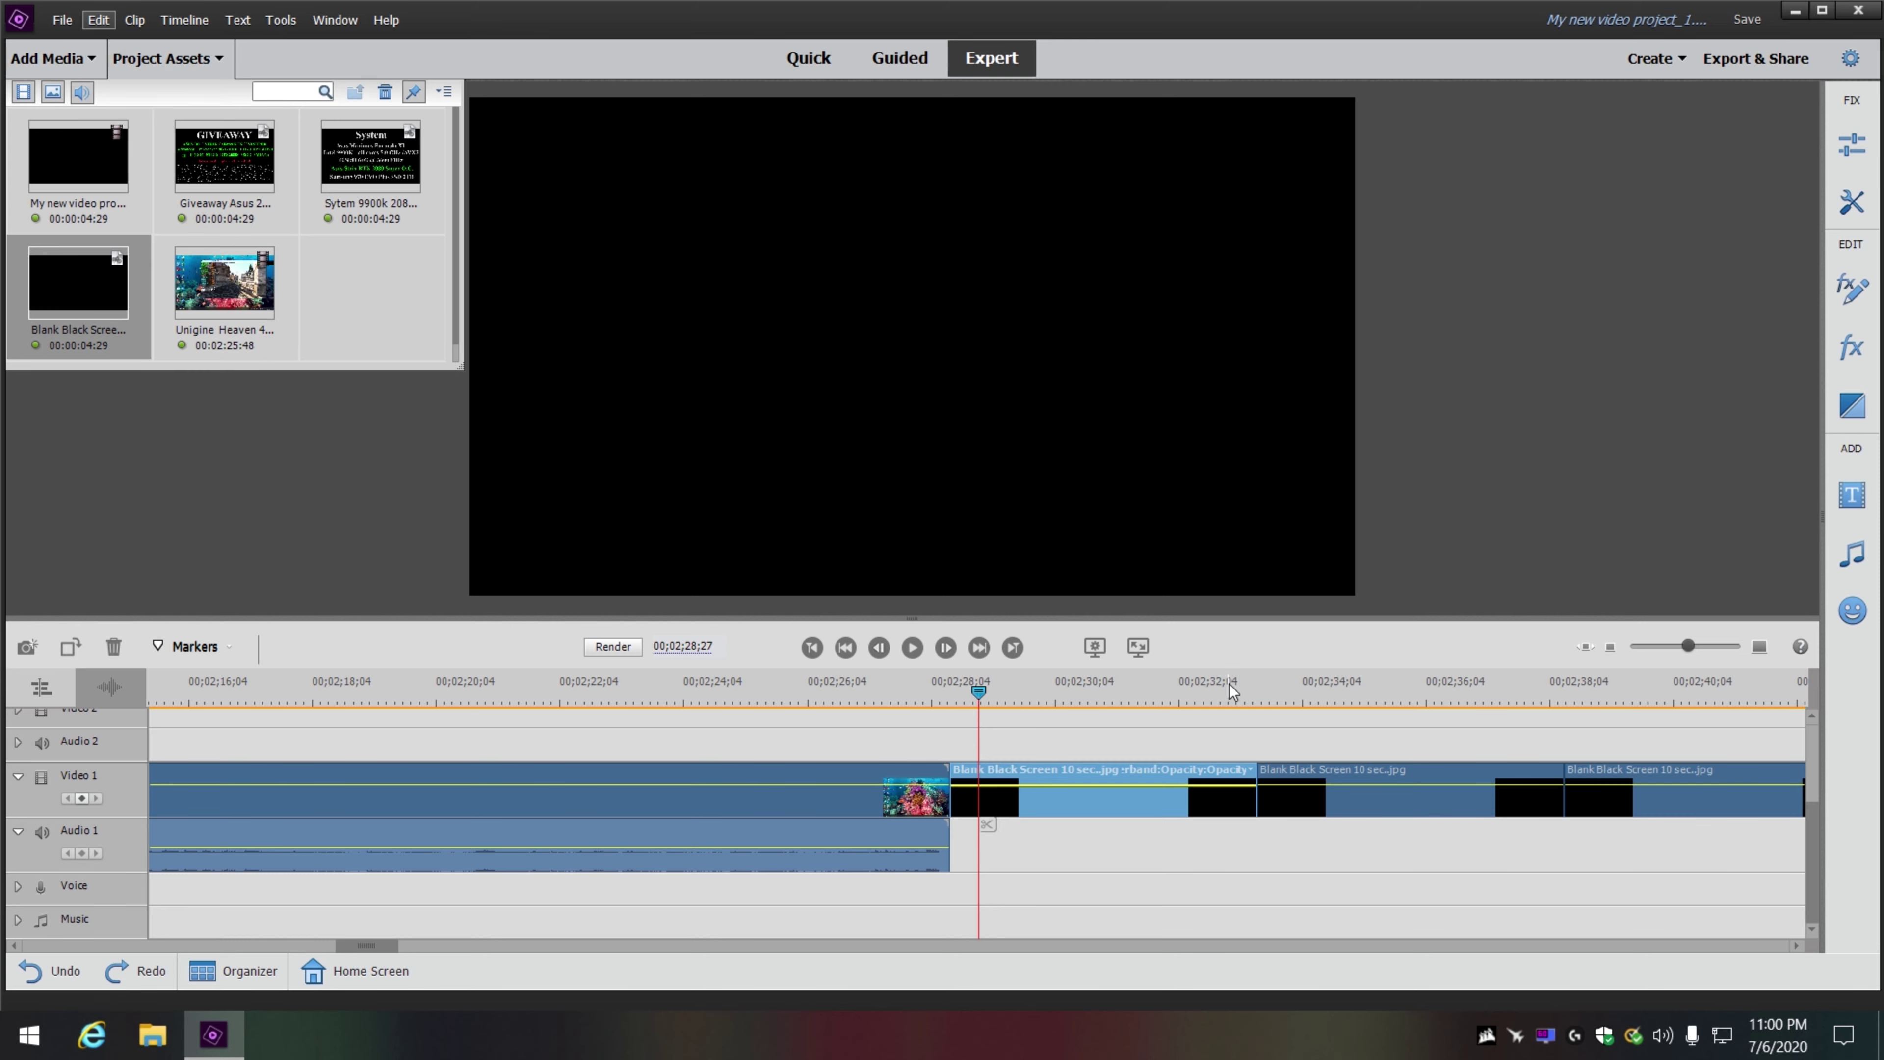
pyautogui.click(1666, 646)
pyautogui.moveTo(1667, 646); pyautogui.dragTo(1656, 646)
pyautogui.moveTo(860, 709); pyautogui.dragTo(260, 698)
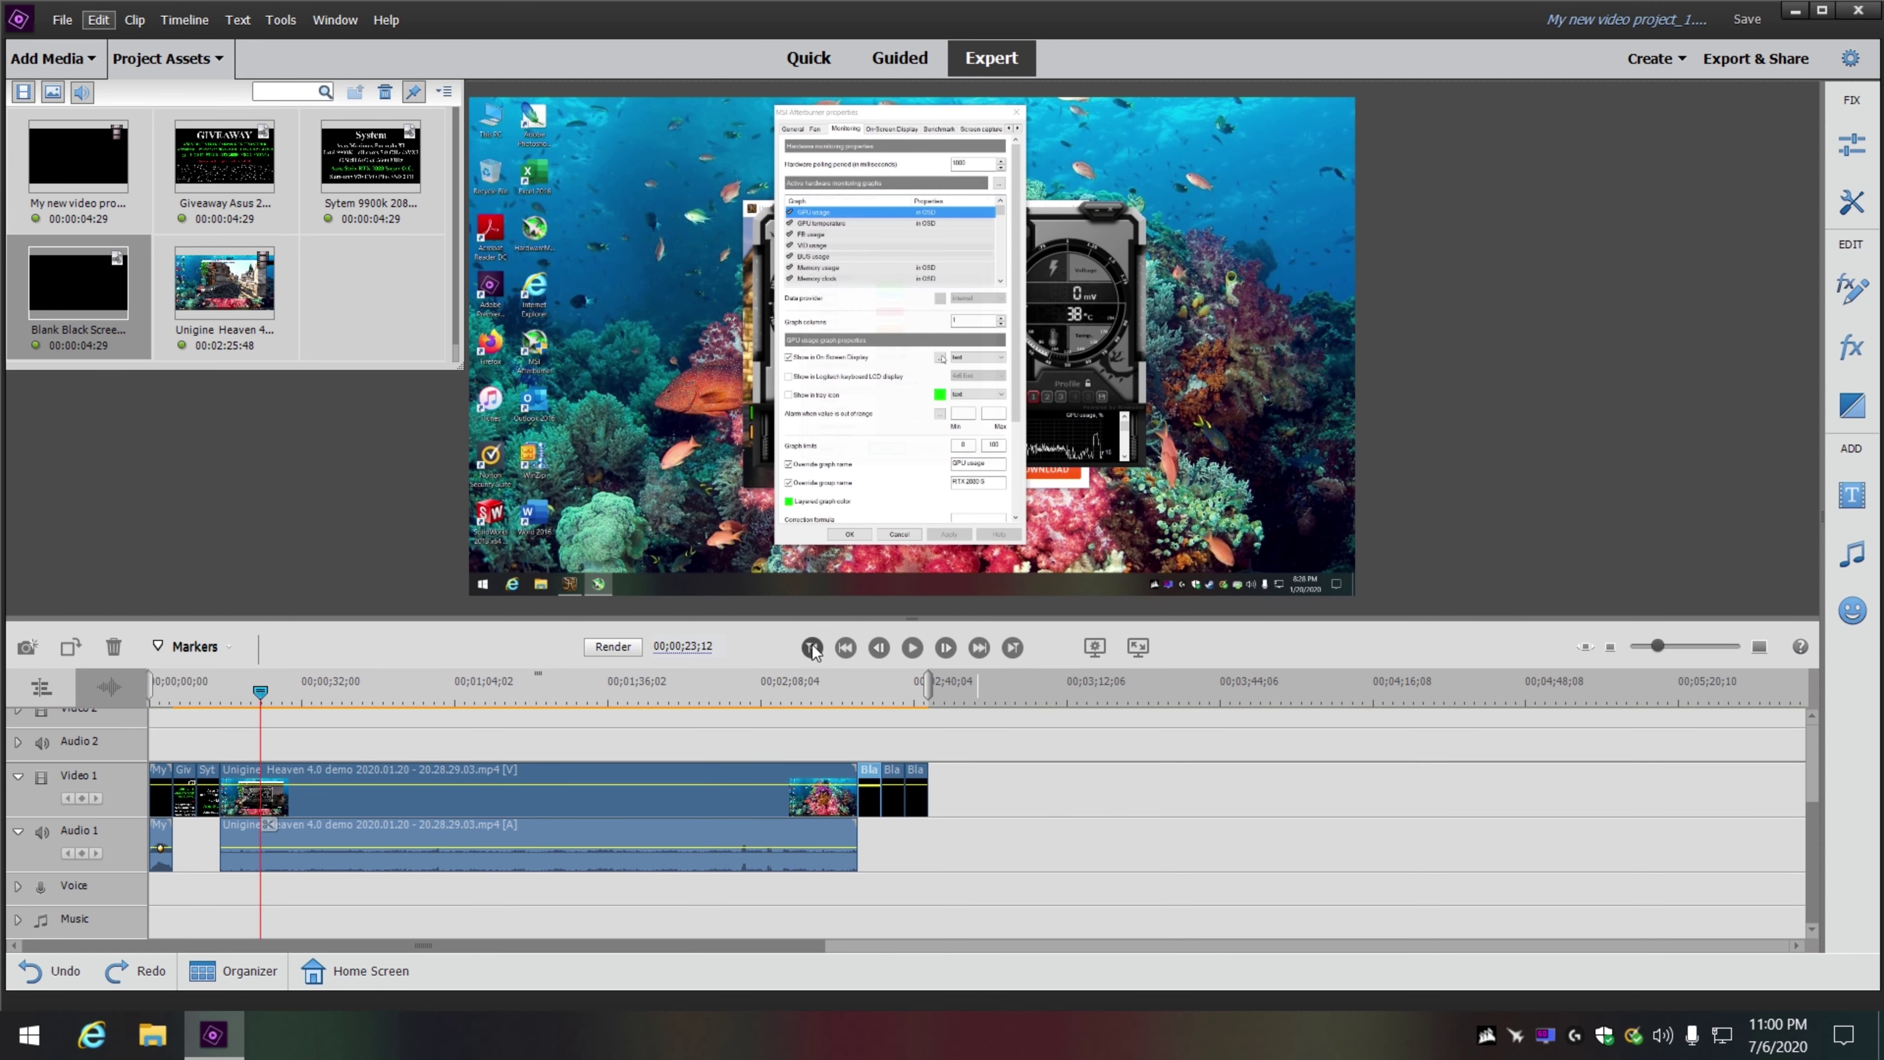
# - Add a Default Text title at the start of the Unigine Heaven clip
pyautogui.click(845, 647)
pyautogui.click(1665, 647)
pyautogui.moveTo(1666, 646); pyautogui.dragTo(1689, 643)
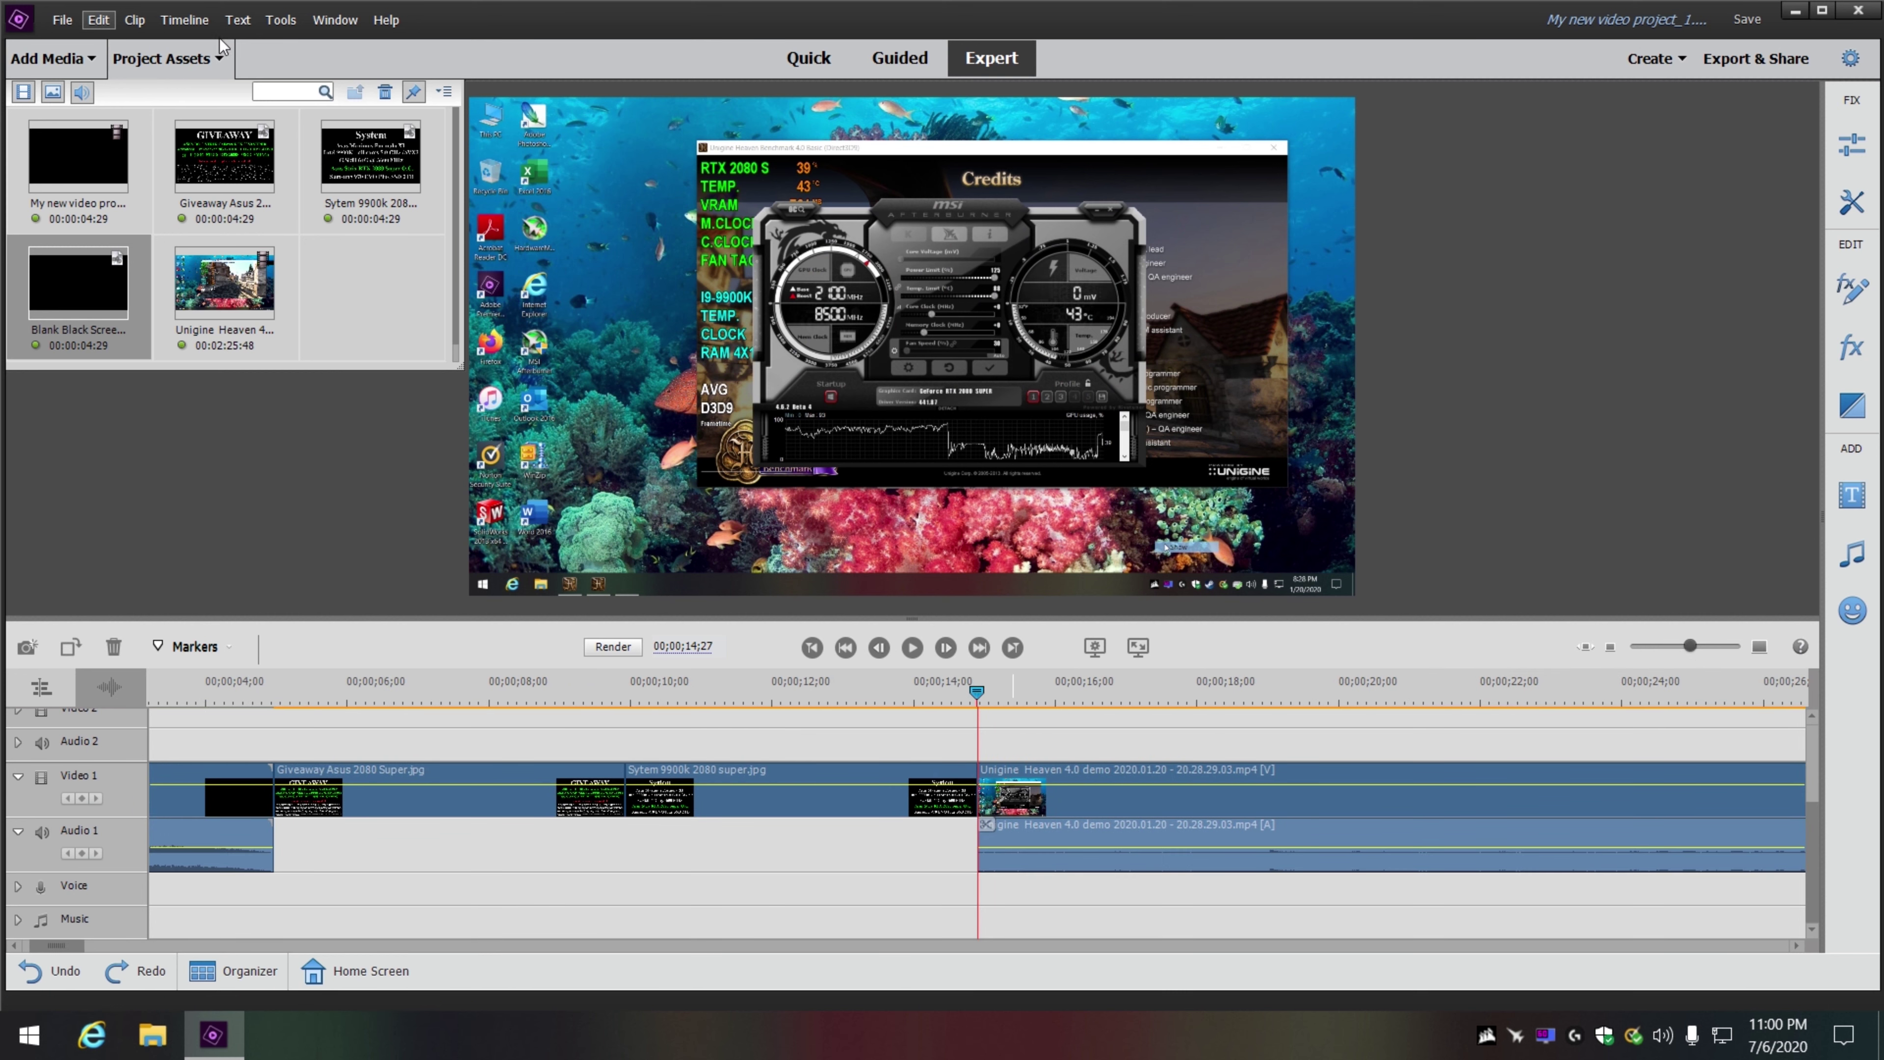
pyautogui.click(236, 22)
pyautogui.moveTo(296, 46)
pyautogui.click(505, 46)
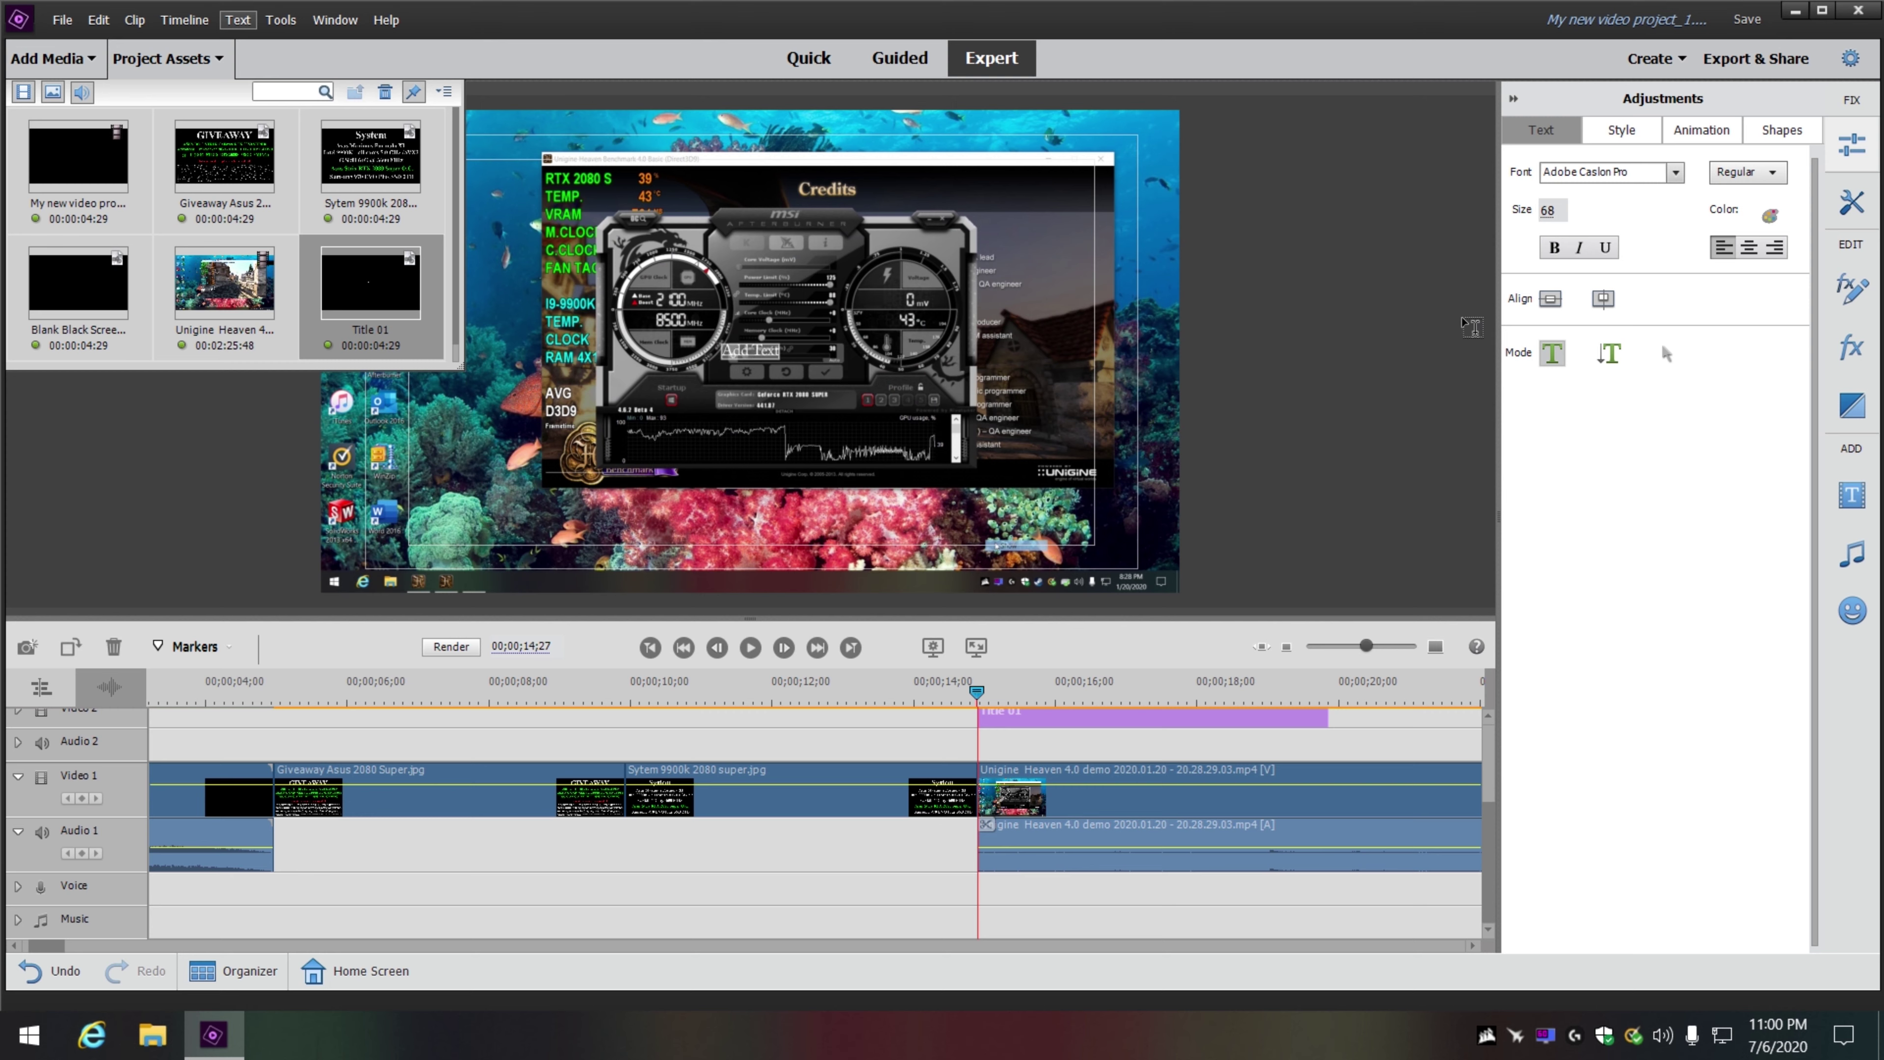
# - Apply bold and size 250 to the placeholder, then erase its Add Text wording
pyautogui.click(1555, 252)
pyautogui.doubleClick(1548, 210)
pyautogui.write('250')
pyautogui.press('Return')
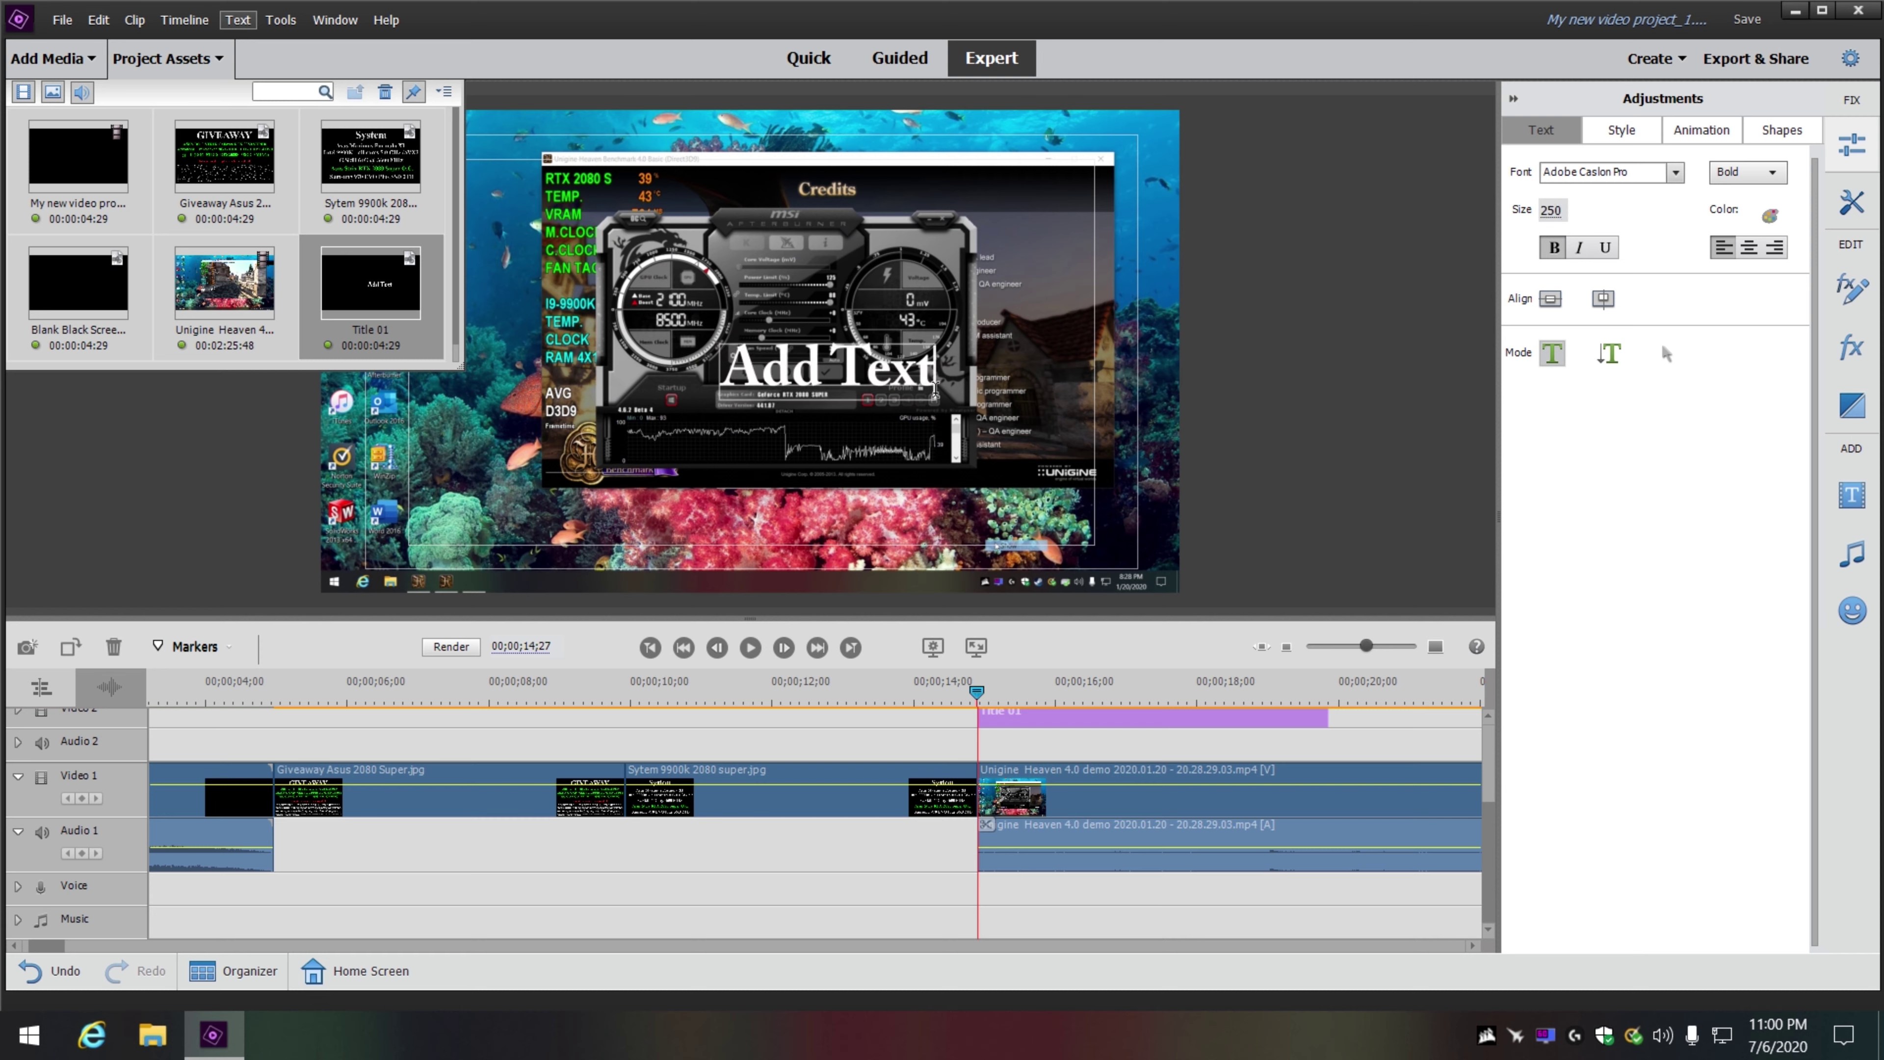
pyautogui.press('BackSpace')
pyautogui.press('BackSpace')
pyautogui.press('BackSpace')
pyautogui.press('BackSpace')
pyautogui.press('BackSpace')
pyautogui.press('BackSpace')
pyautogui.press('BackSpace')
pyautogui.press('BackSpace')
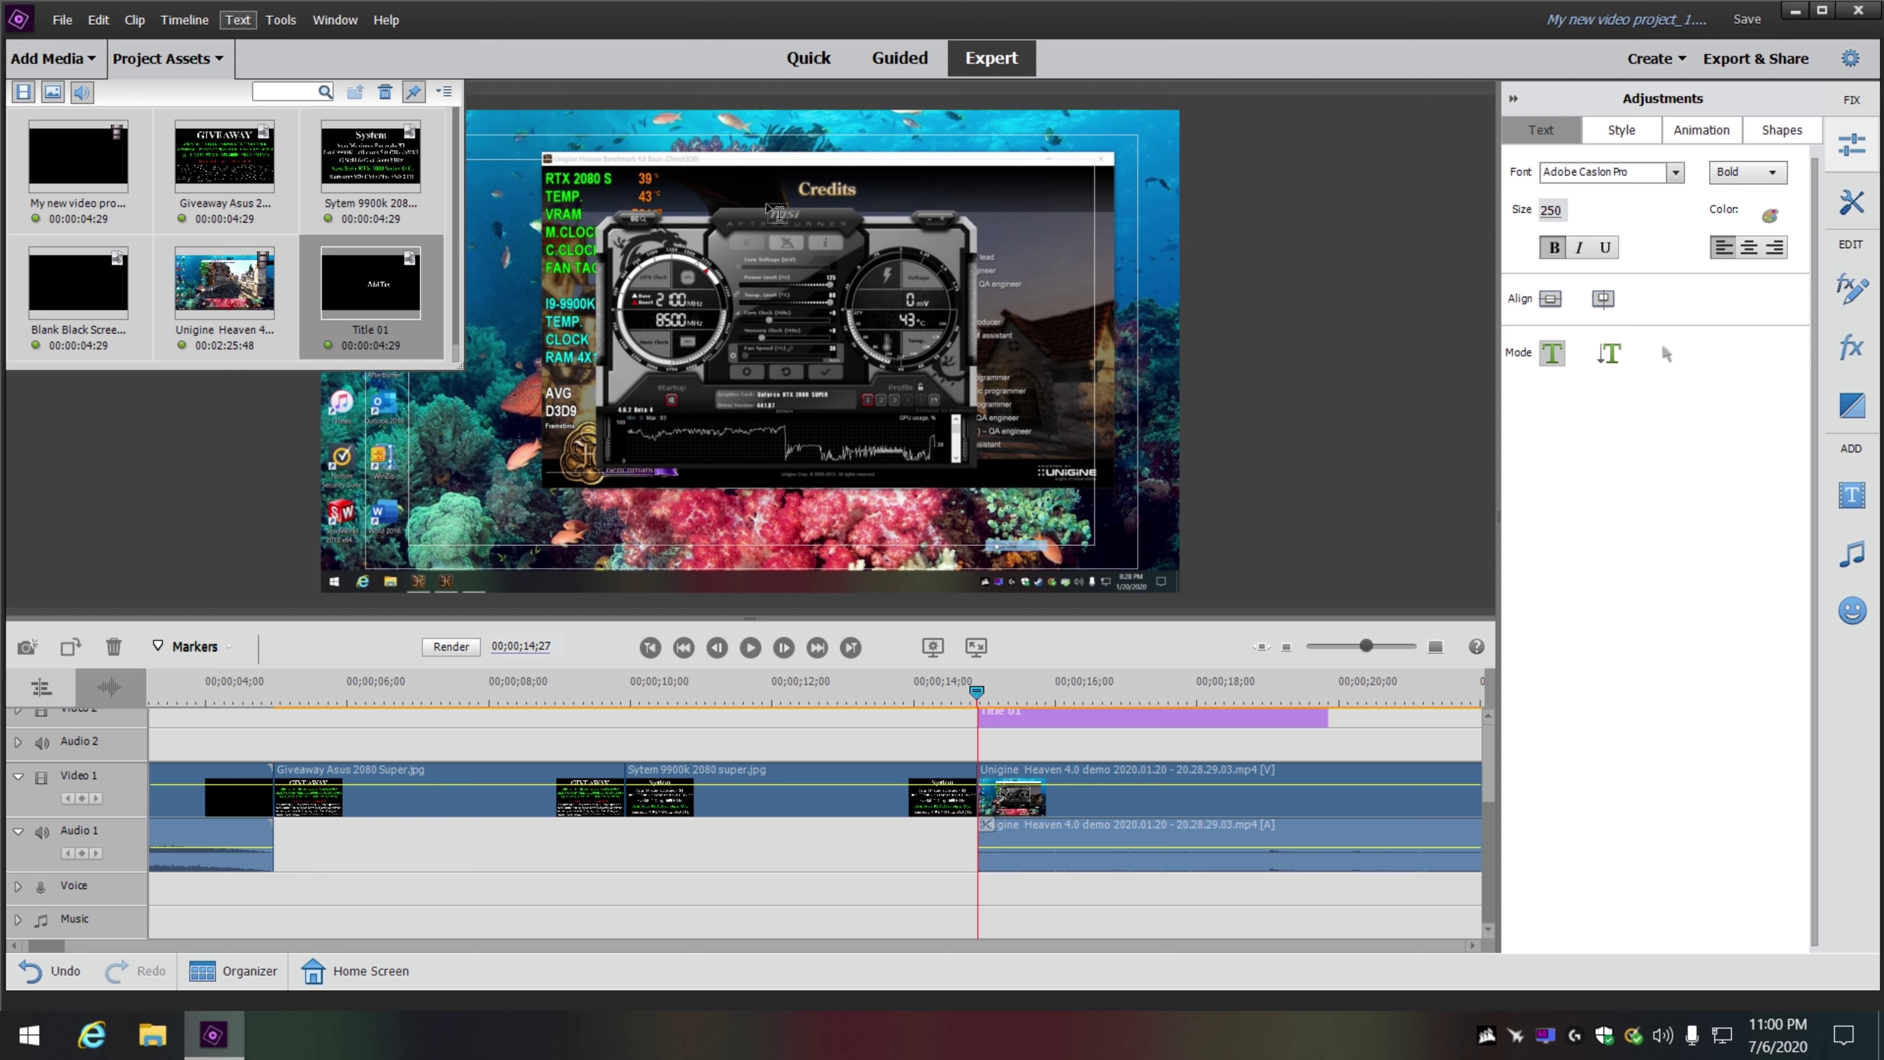
# - Type TAG GAMING, make it bold at size 250, and centre it both ways
pyautogui.click(777, 365)
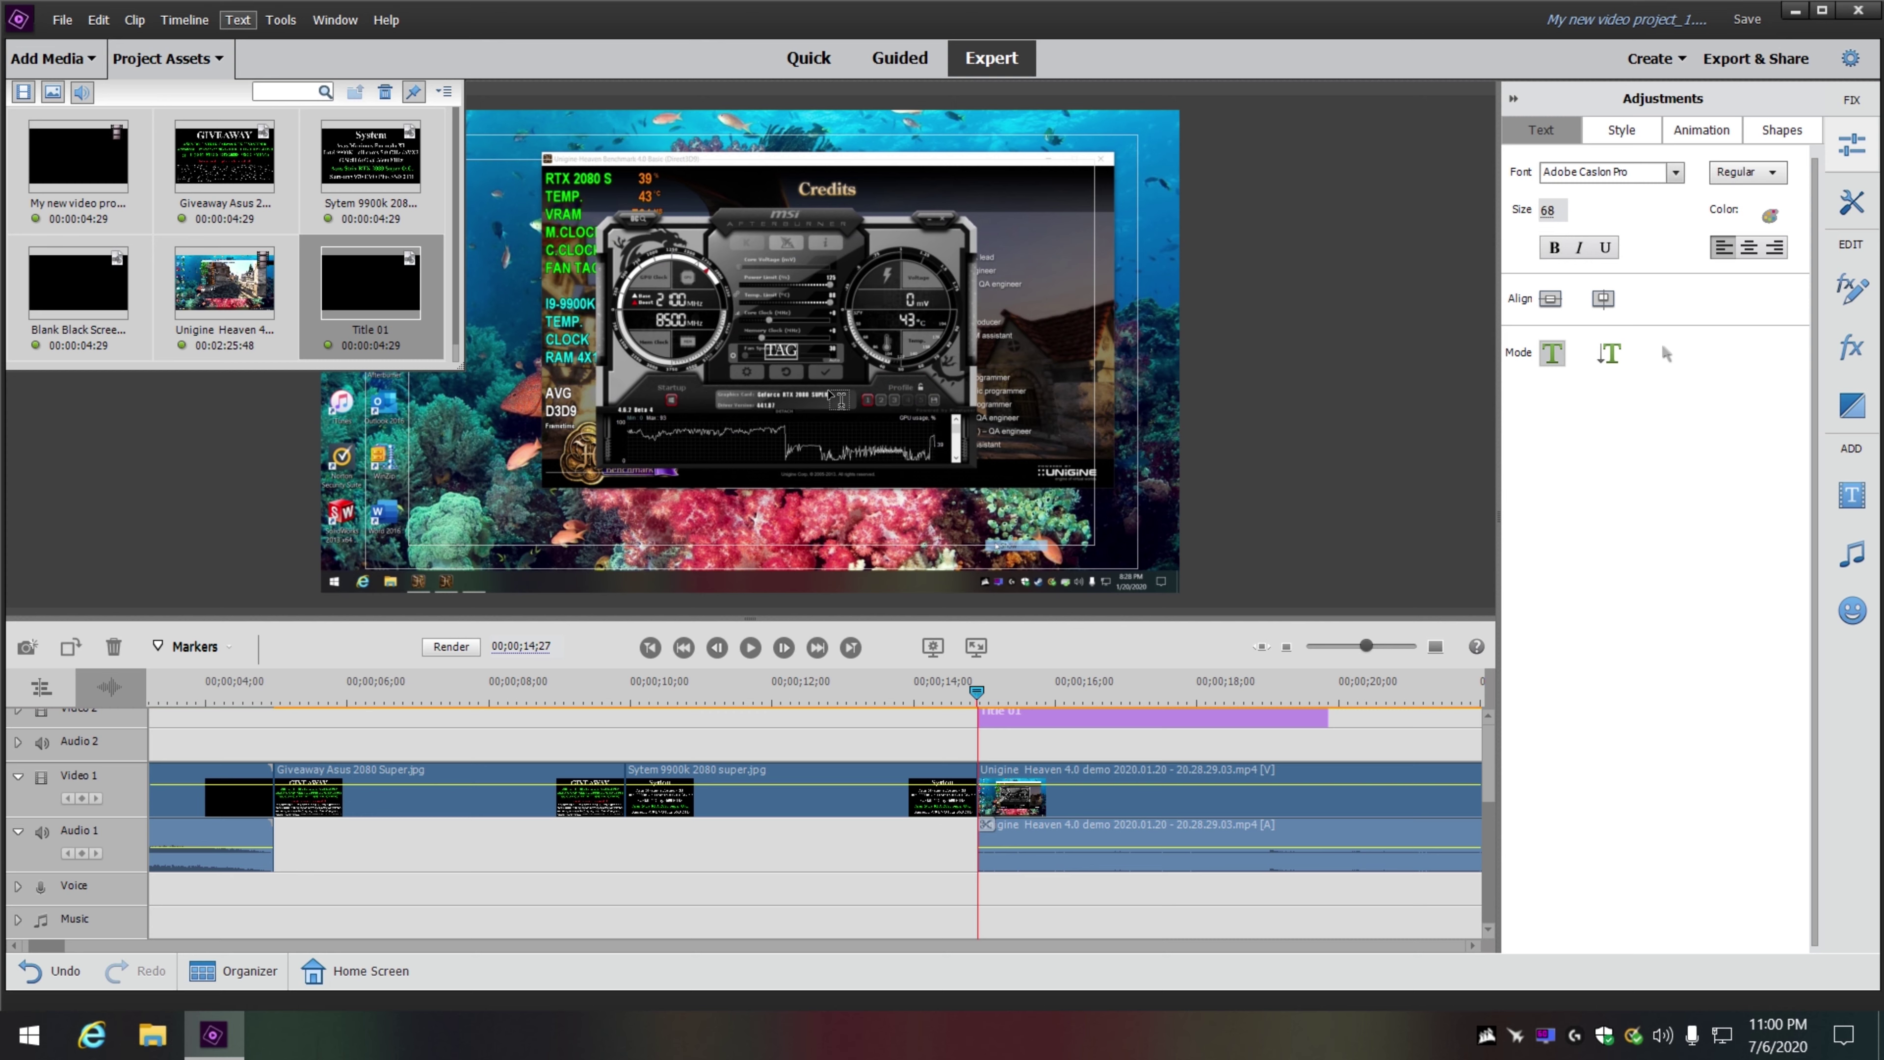
pyautogui.write('TAG GAMING')
pyautogui.moveTo(764, 352); pyautogui.dragTo(871, 352)
pyautogui.click(1553, 247)
pyautogui.click(1550, 210)
pyautogui.write('25')
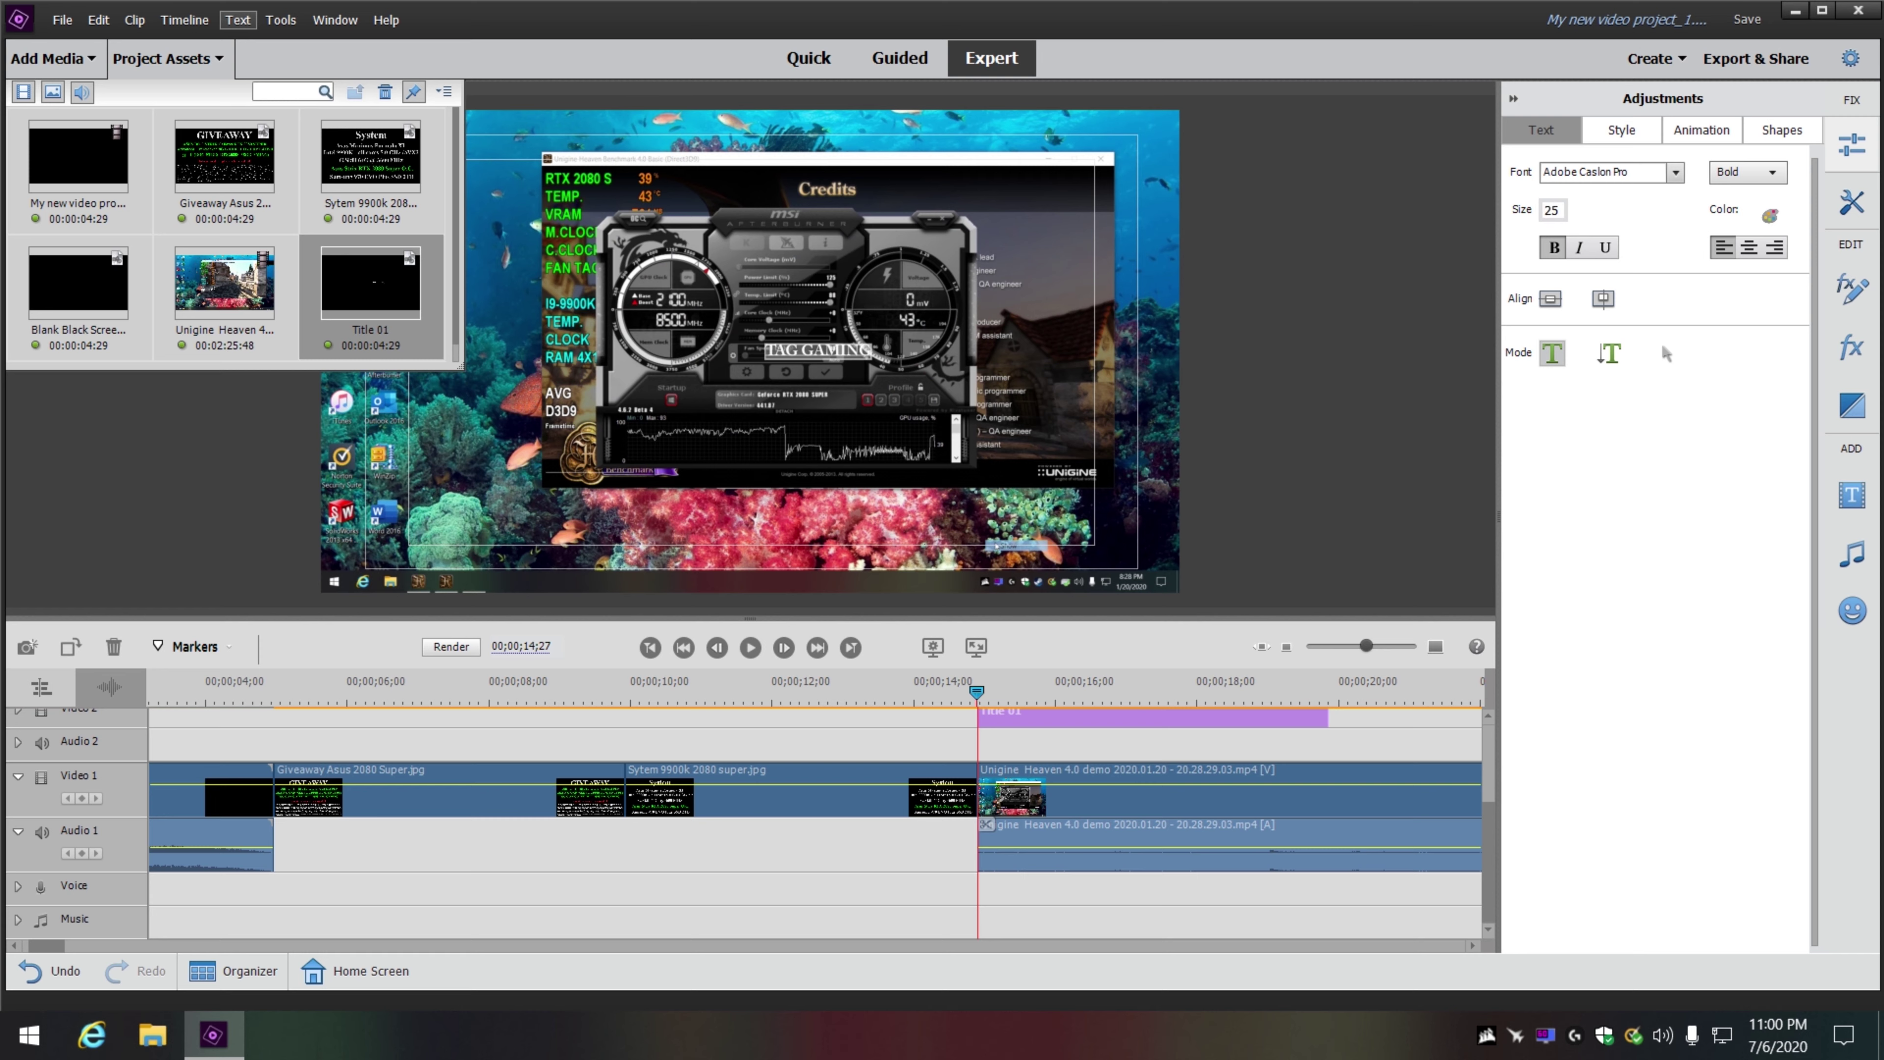
pyautogui.write('0')
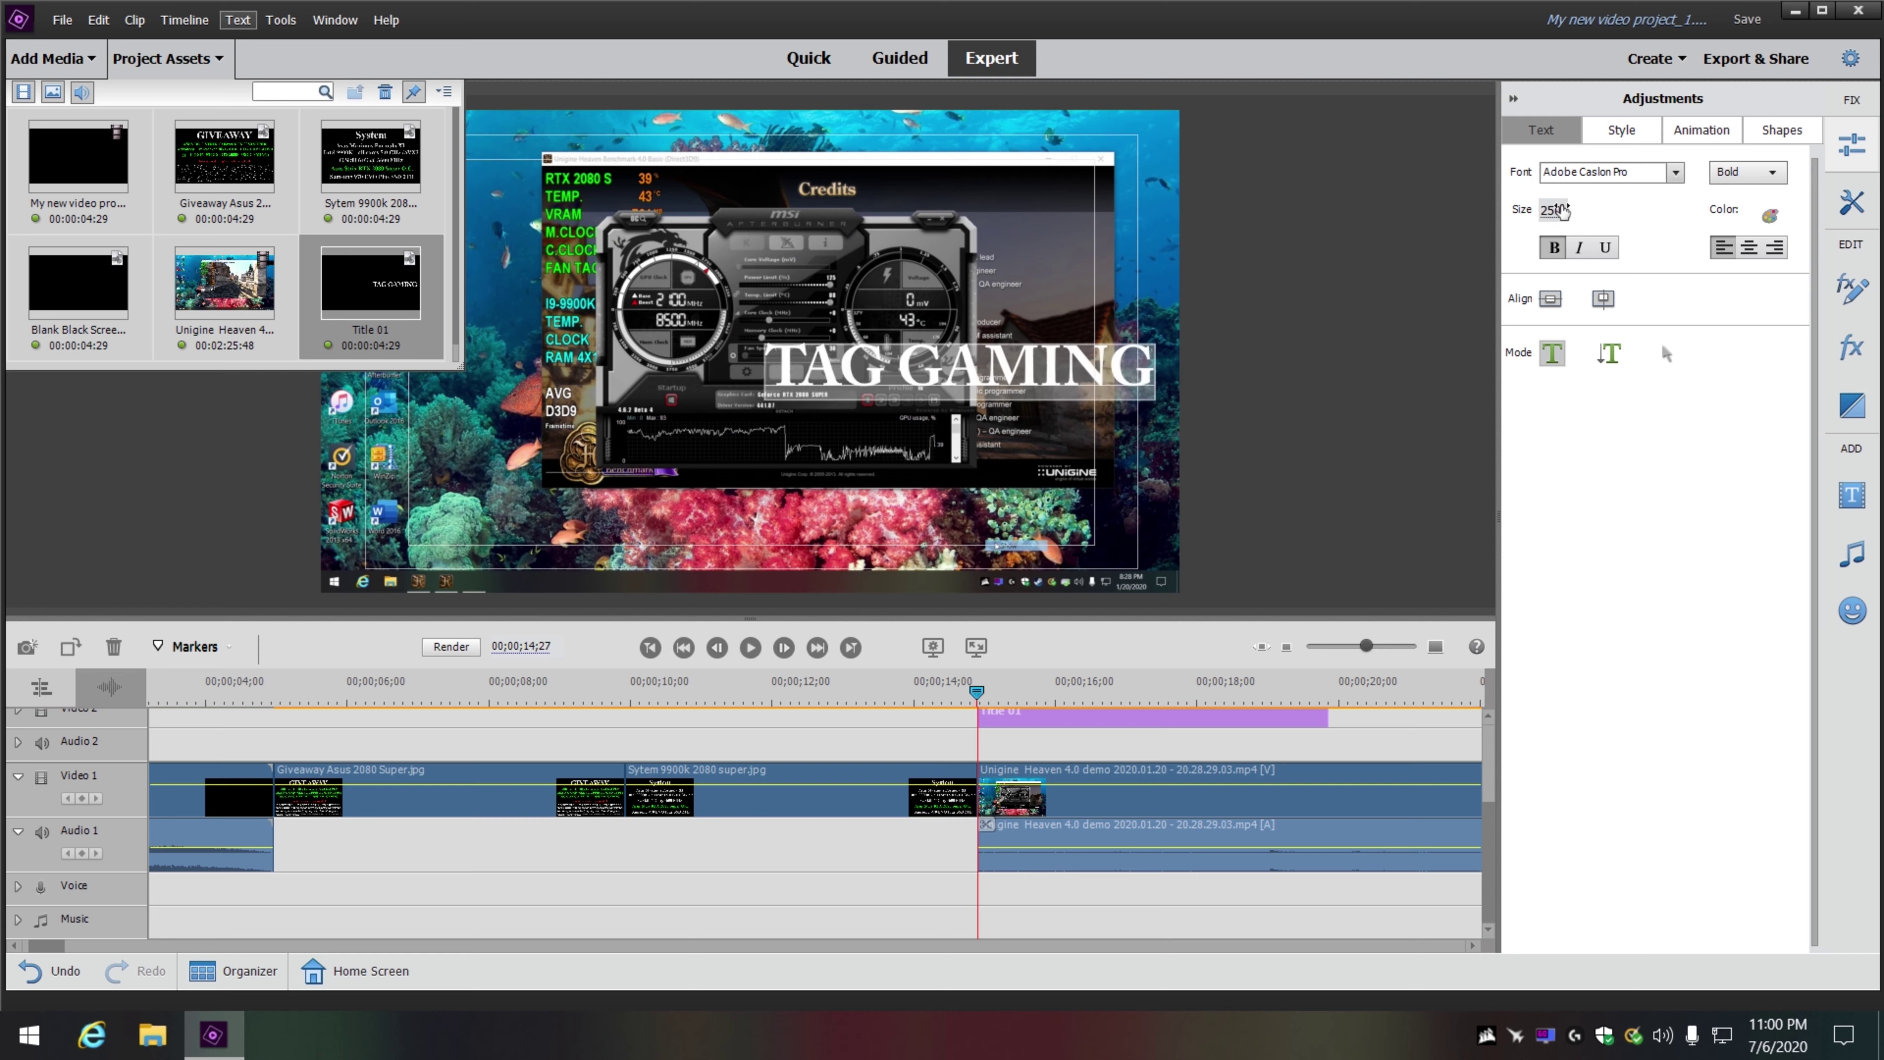
pyautogui.click(1552, 300)
pyautogui.click(1602, 298)
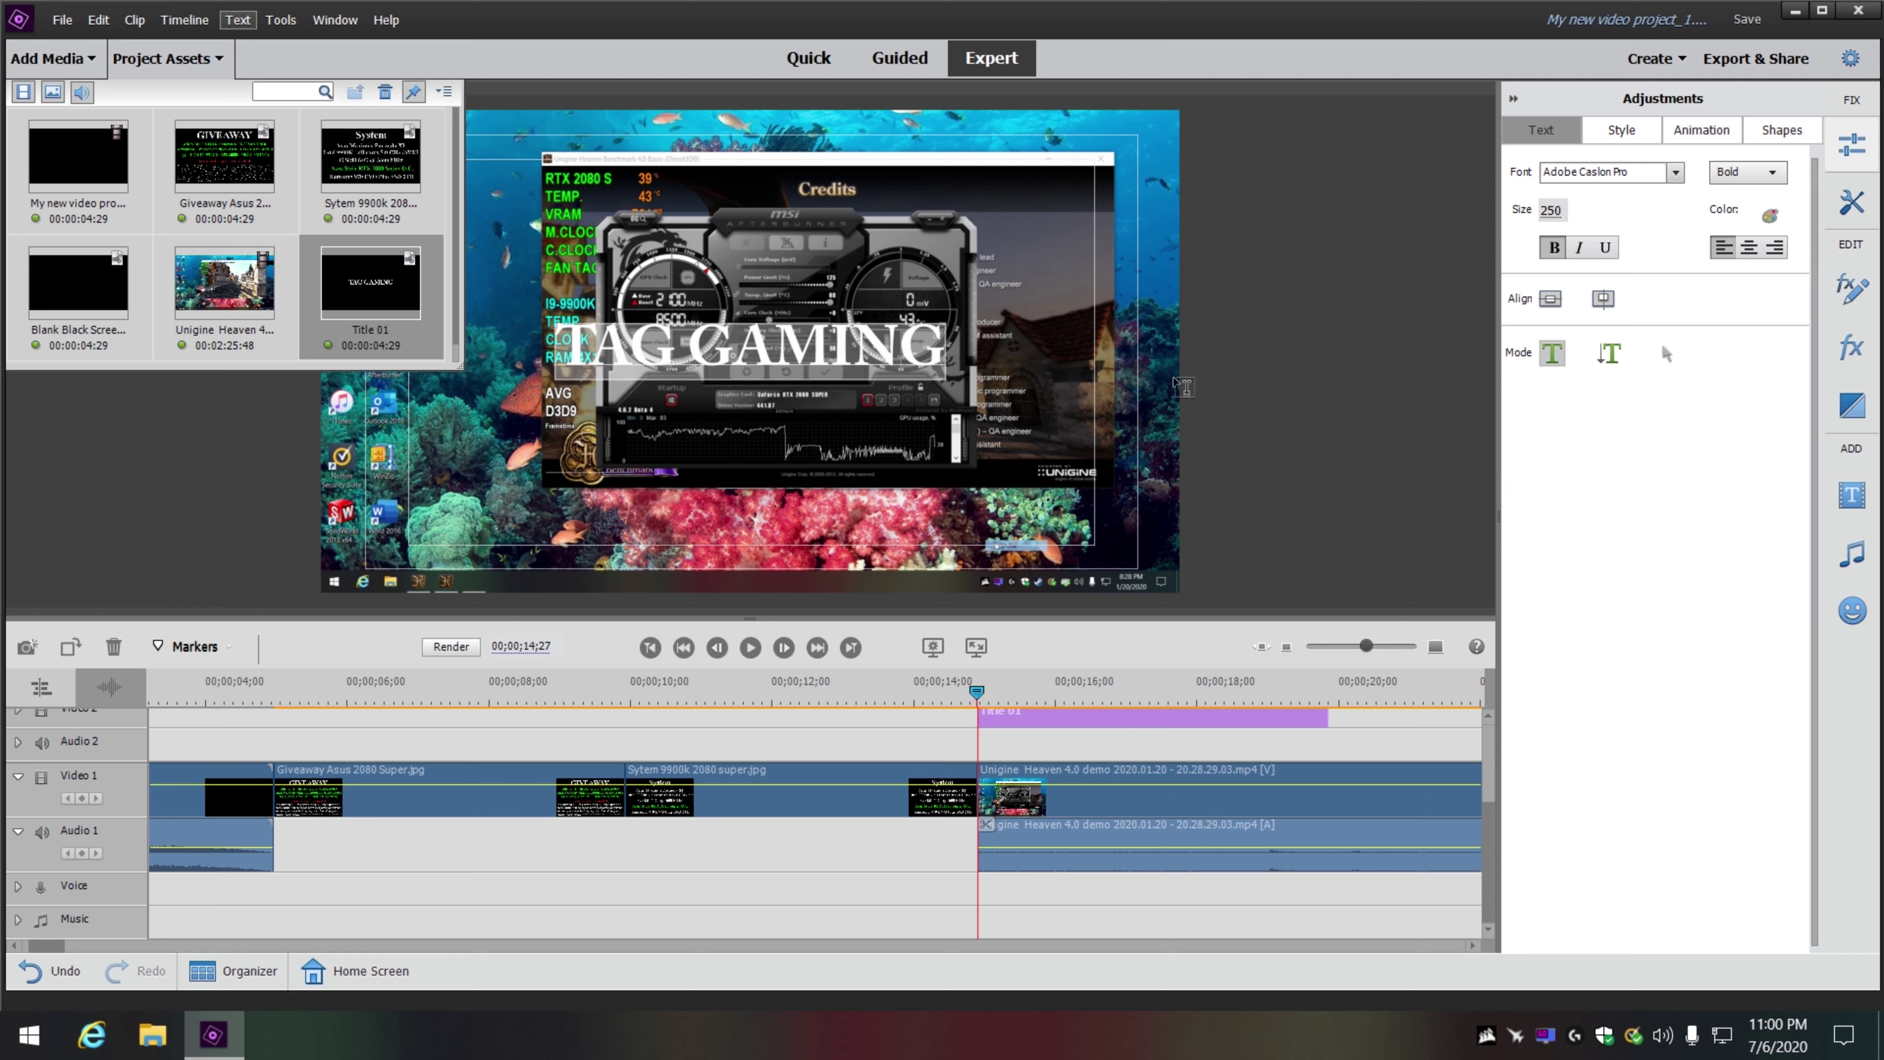
# - Set the TAG GAMING title's position to Lower Third
pyautogui.rightClick(871, 365)
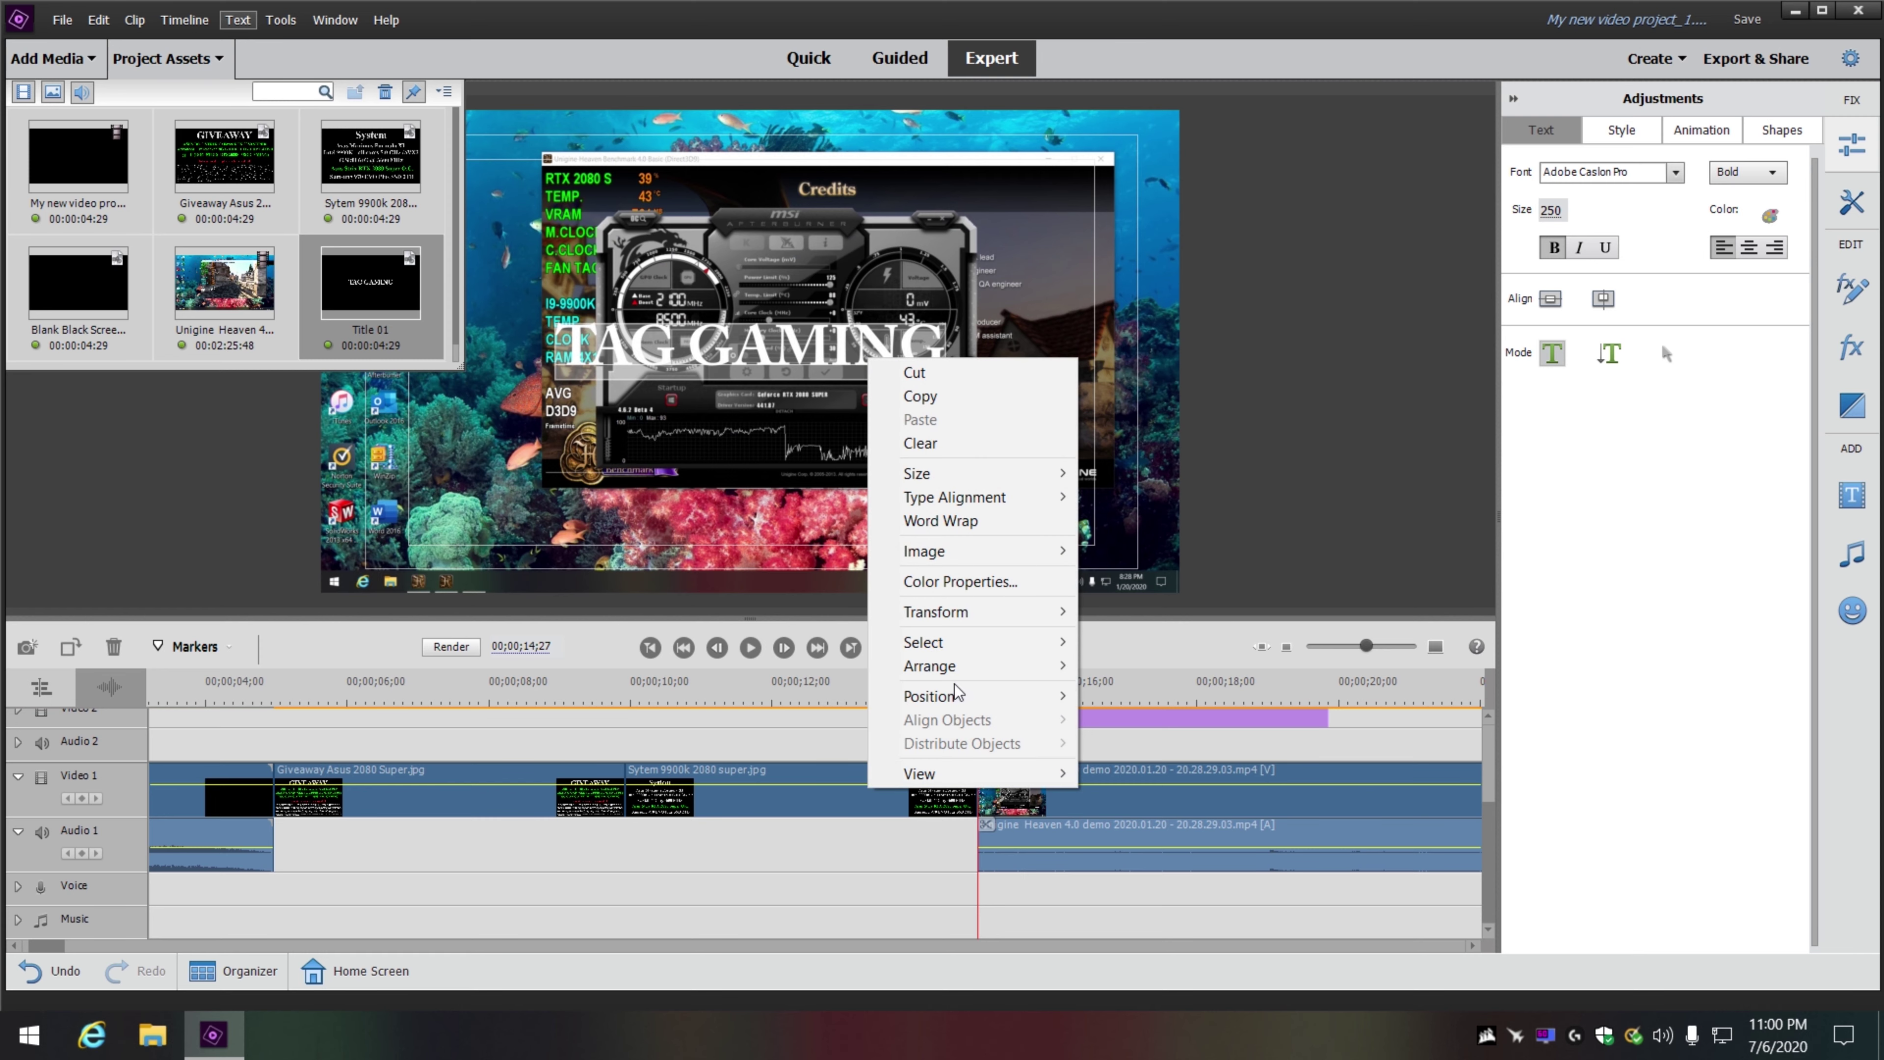
pyautogui.moveTo(979, 695)
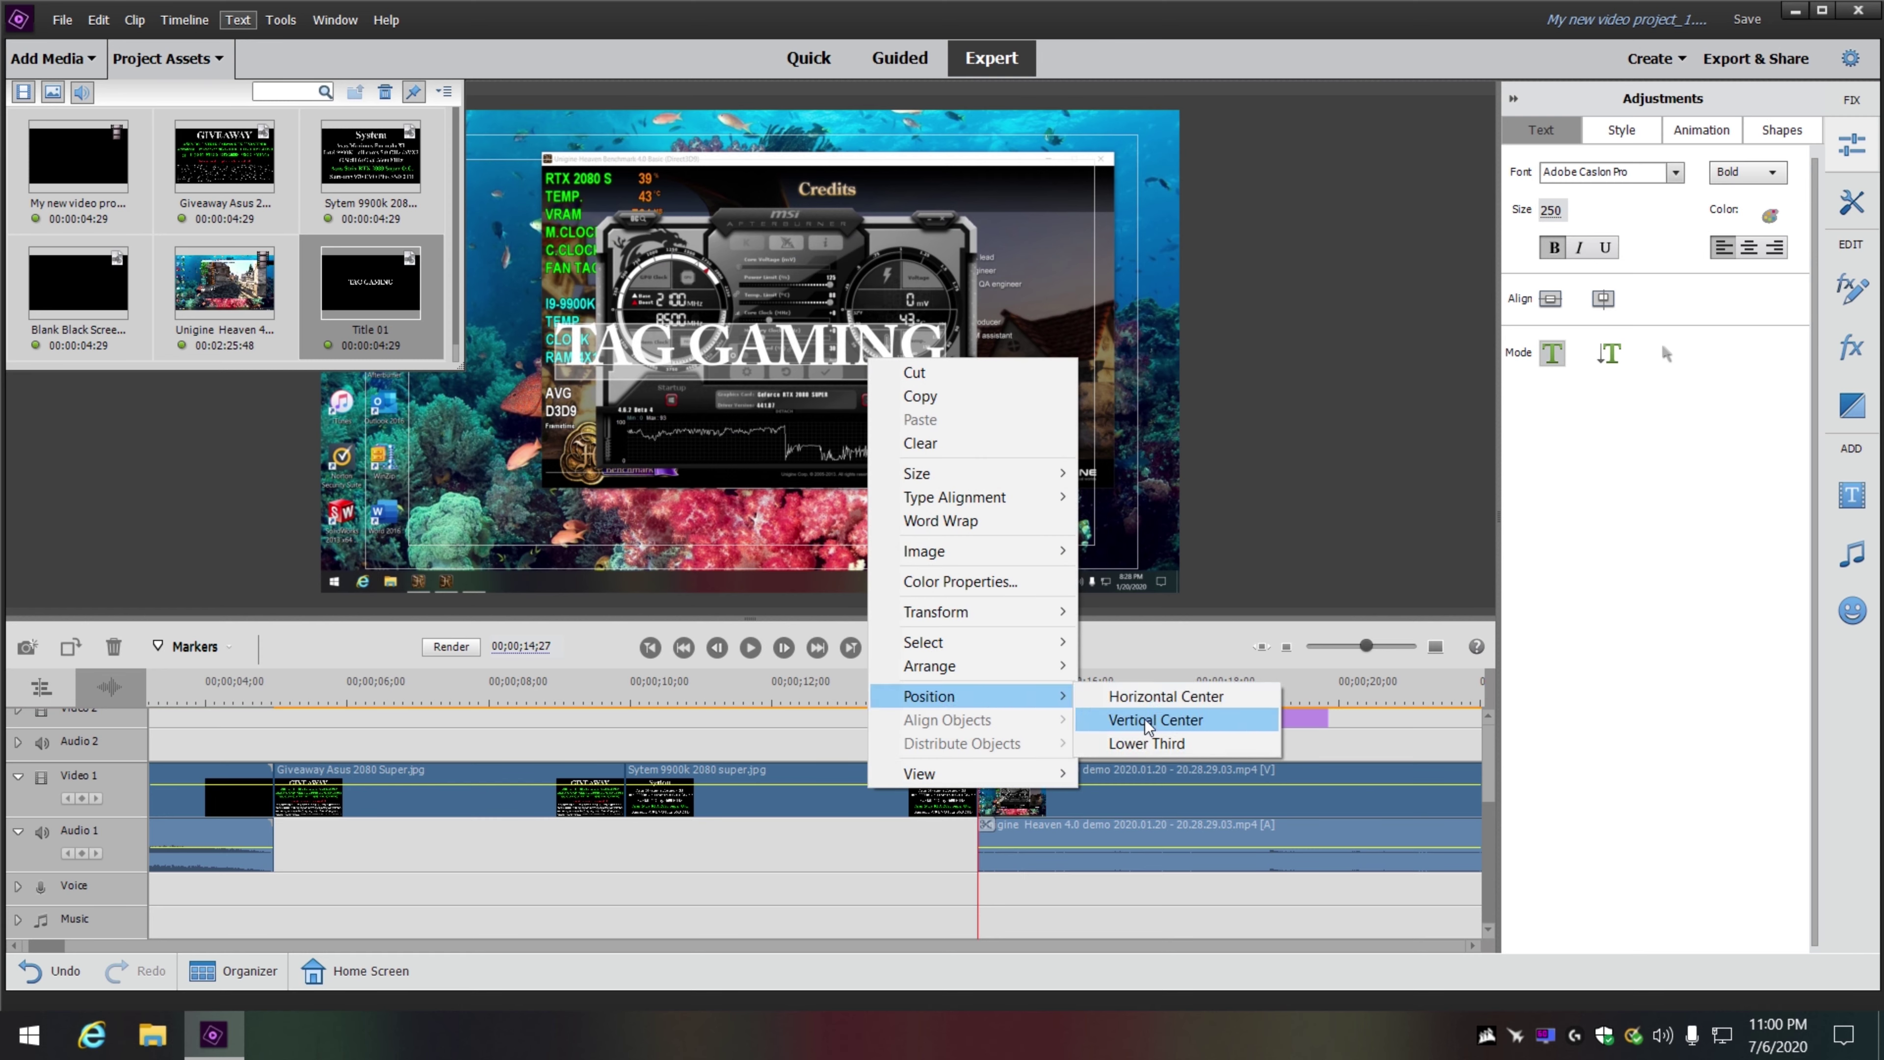
pyautogui.click(1145, 744)
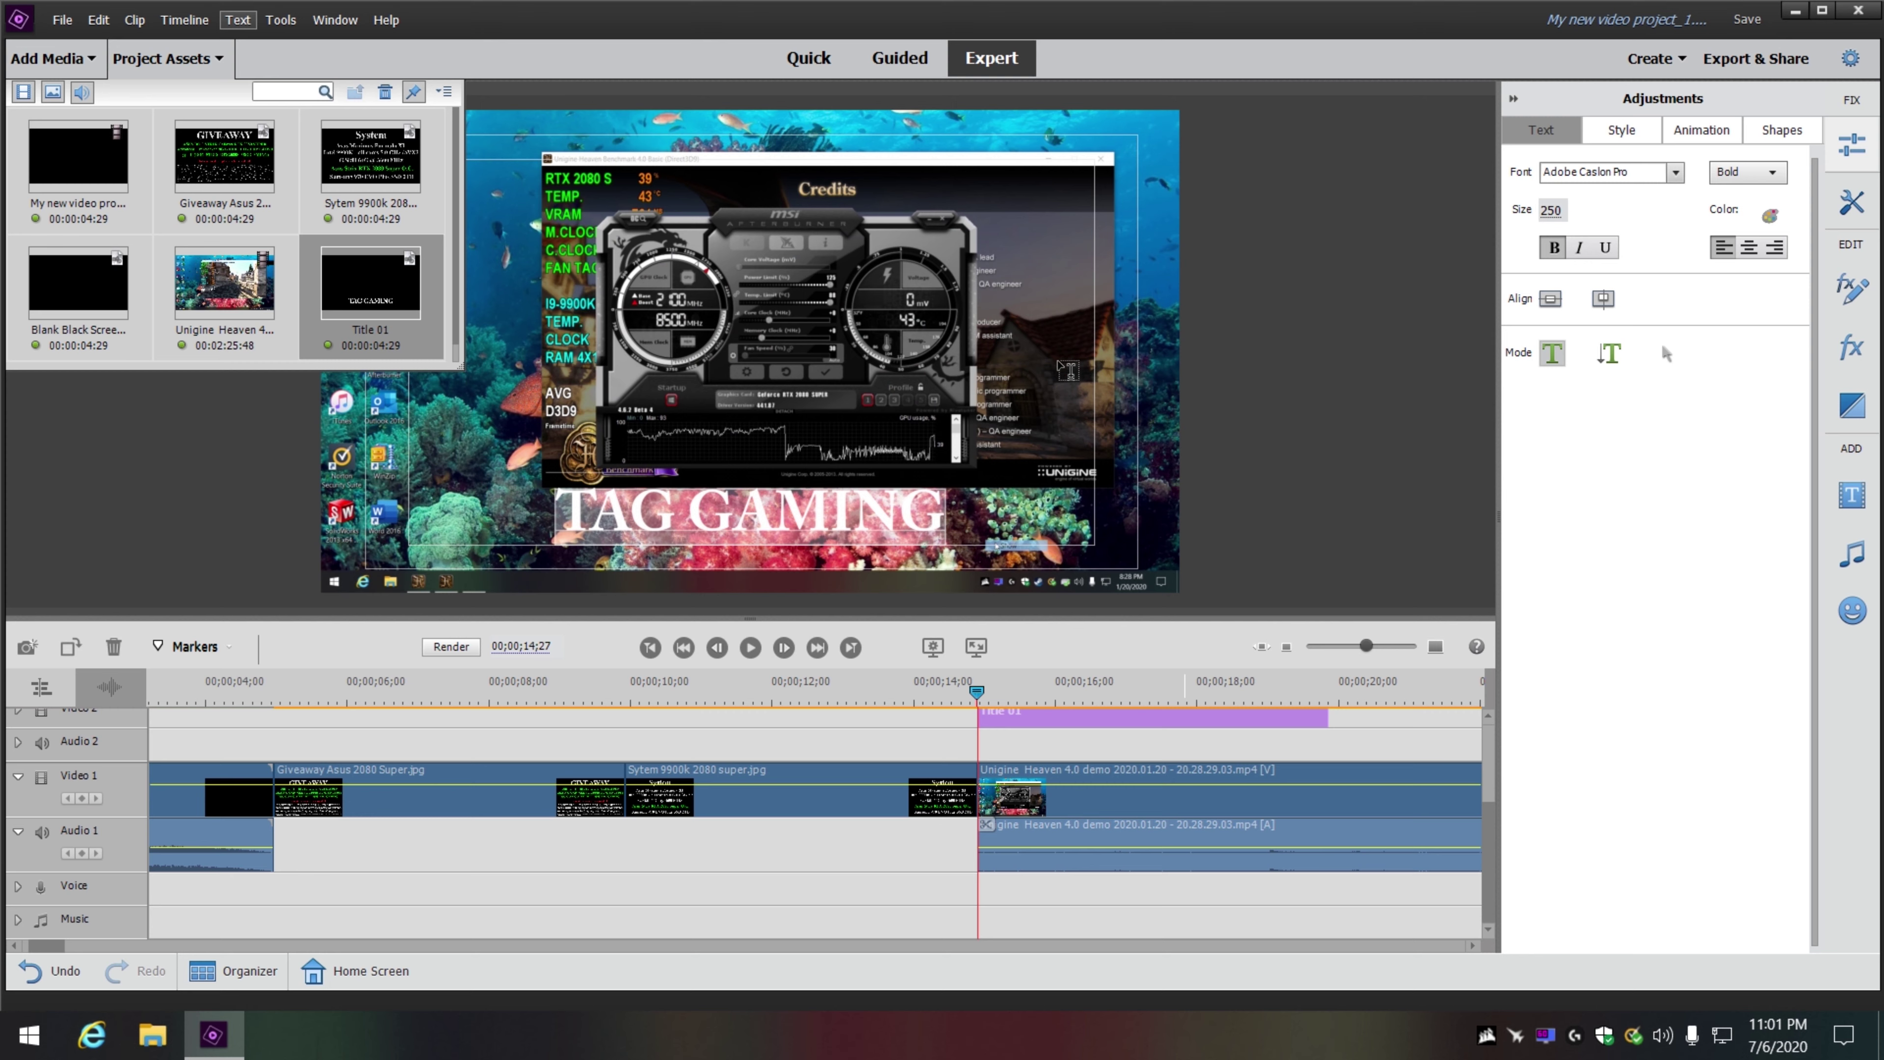
# - Preview the Title 01 section by playing and scrubbing through the Unigine footage
pyautogui.click(748, 645)
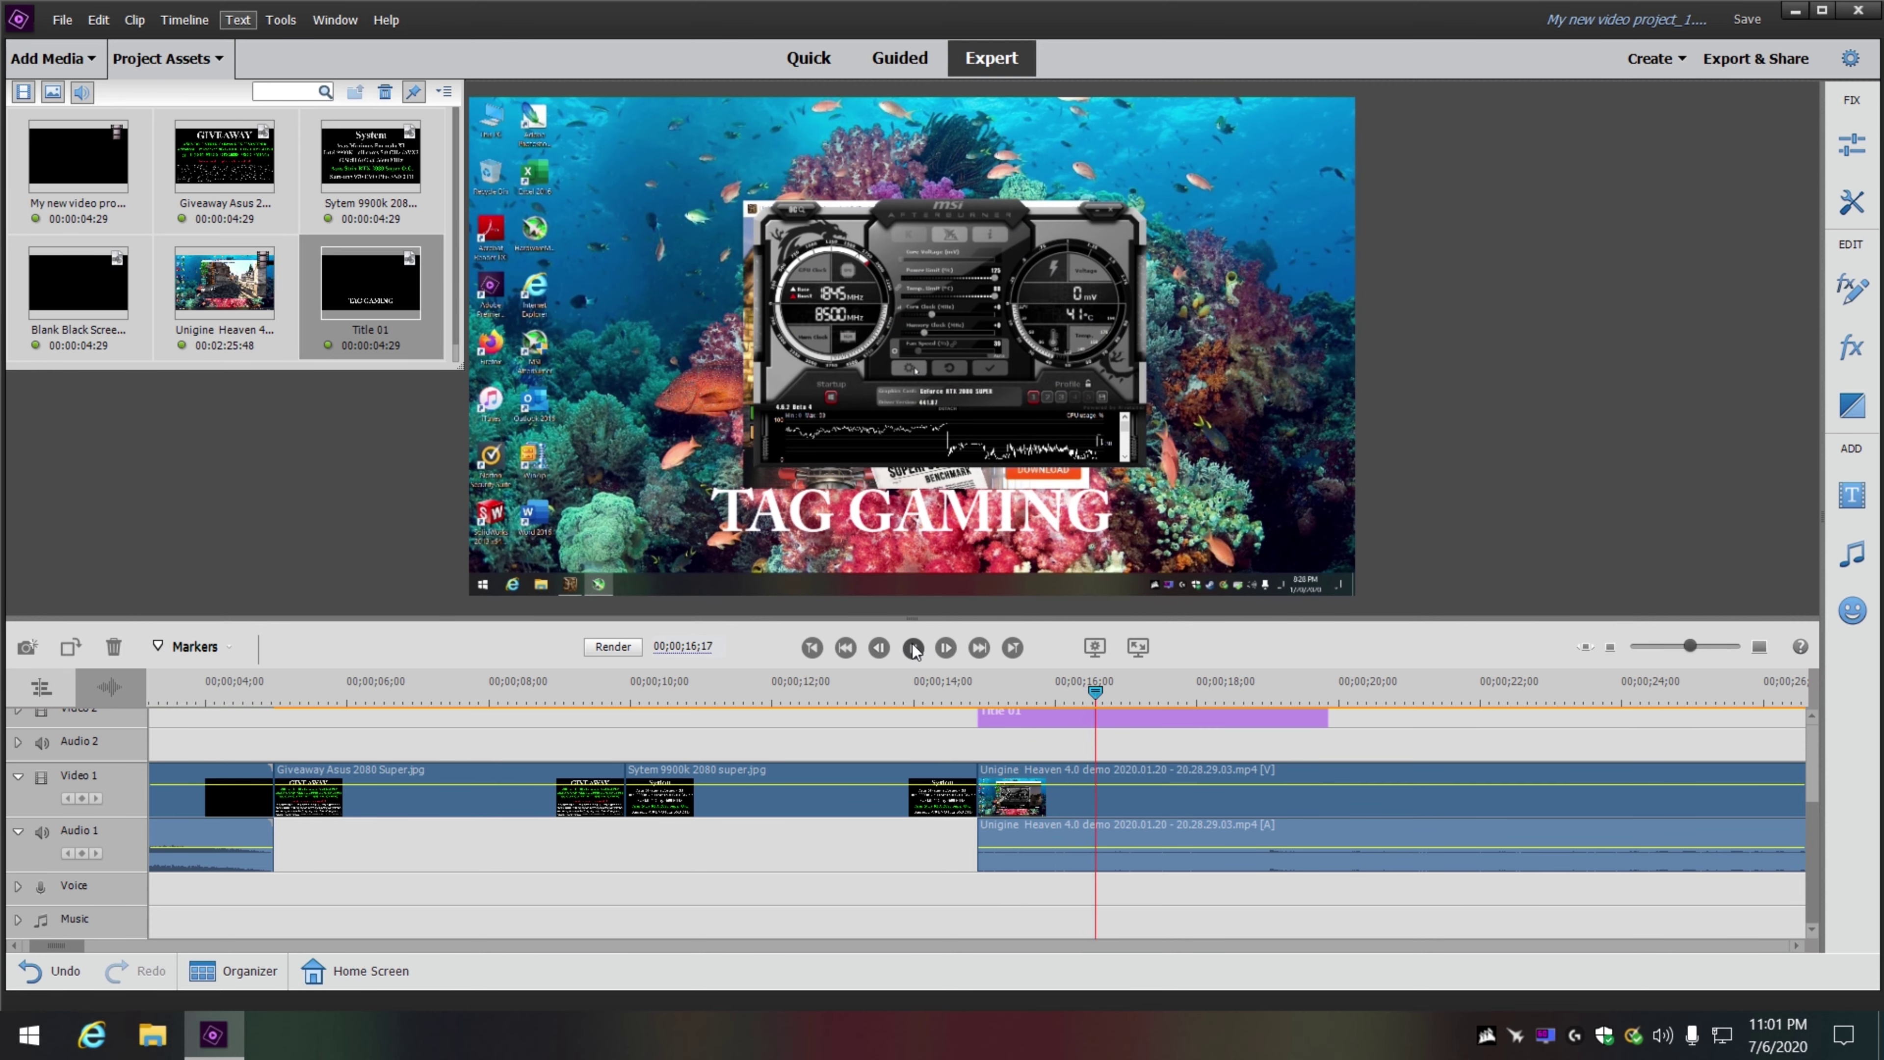
pyautogui.click(1097, 790)
pyautogui.moveTo(1689, 646); pyautogui.dragTo(1706, 646)
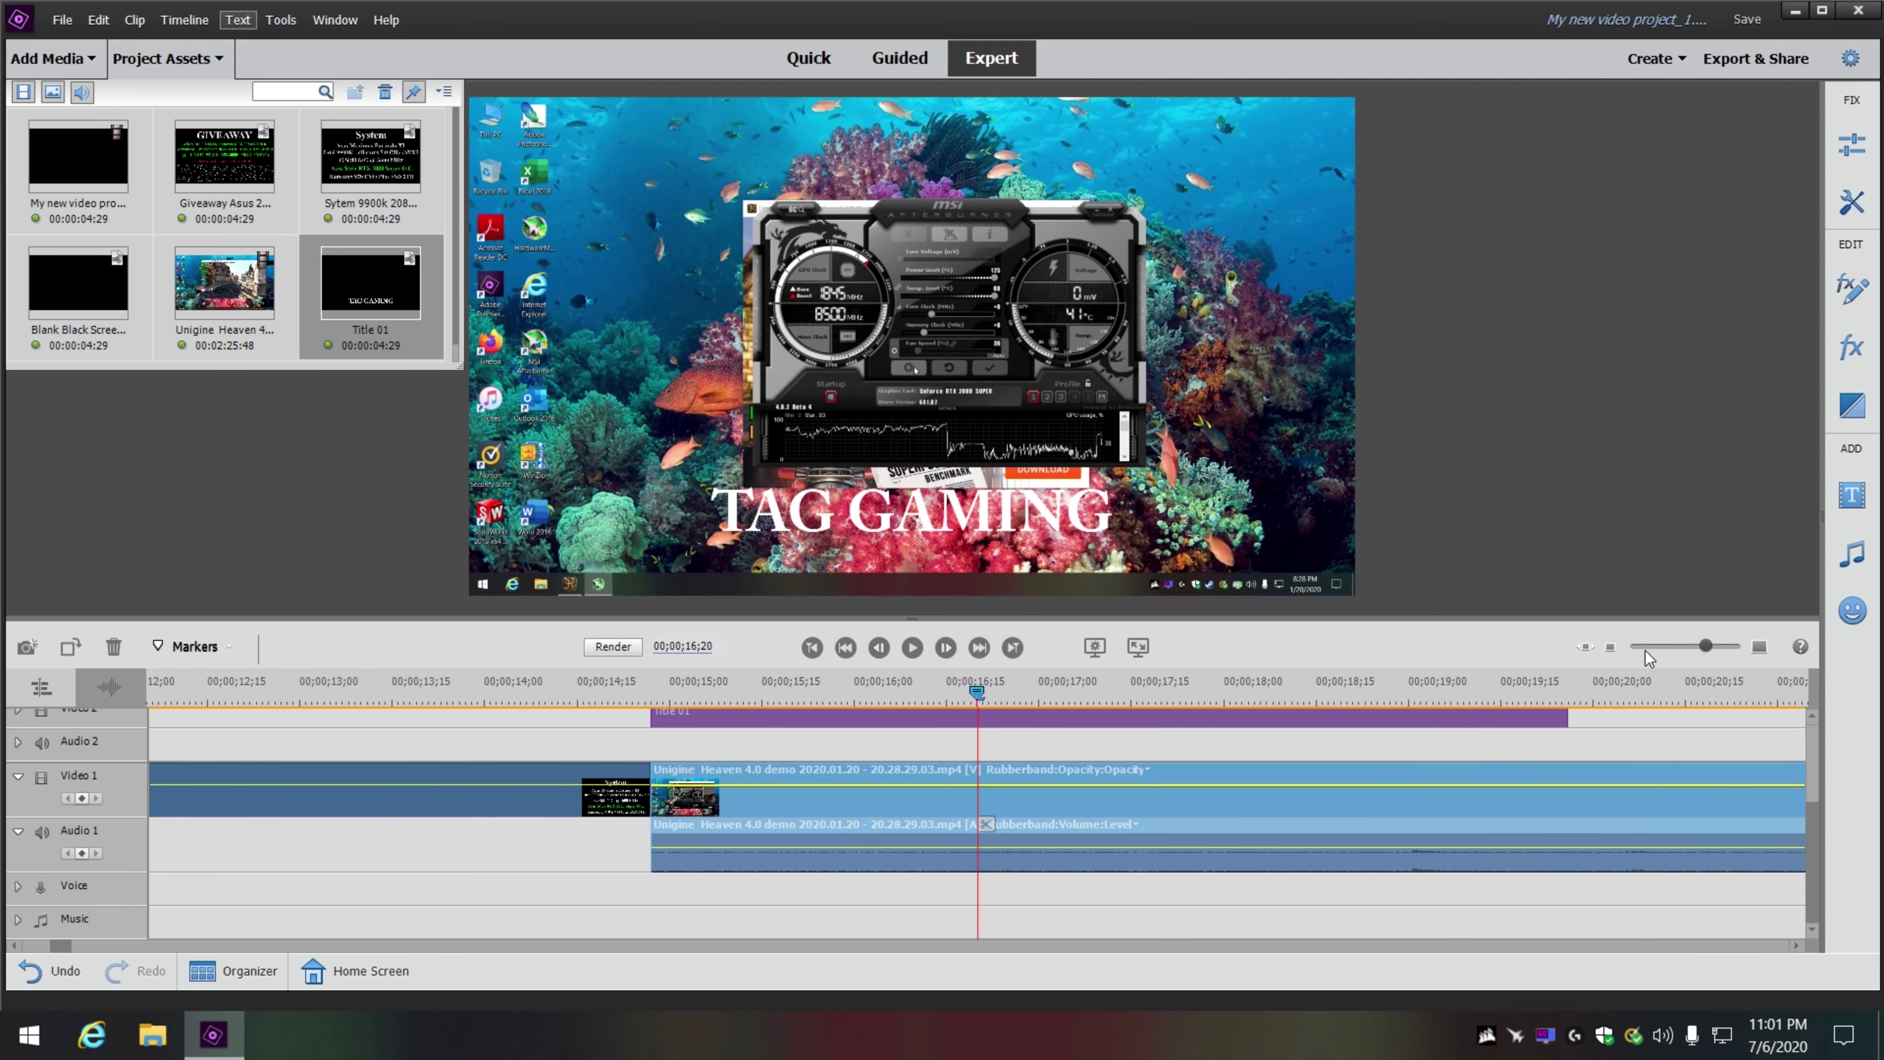
pyautogui.scroll(3, 1202, 754)
pyautogui.click(1069, 803)
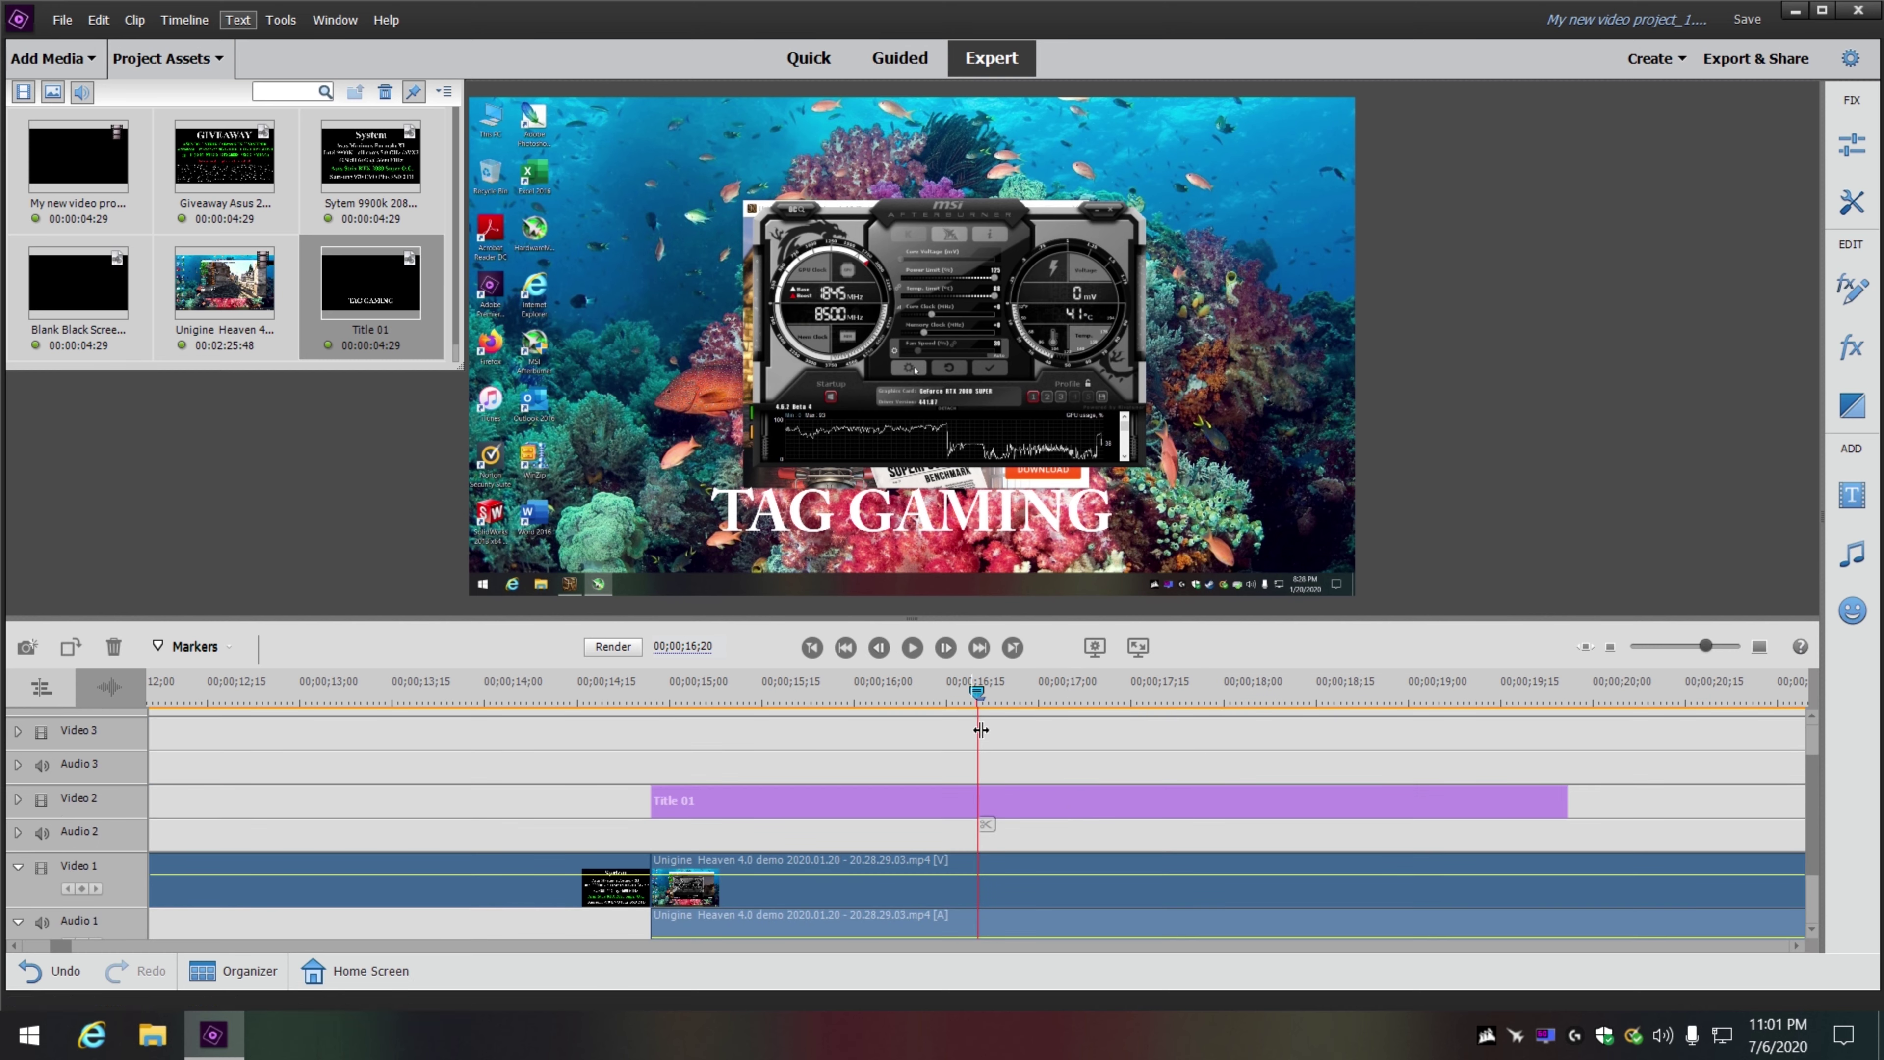
pyautogui.moveTo(976, 694); pyautogui.dragTo(1374, 757)
pyautogui.moveTo(1707, 645); pyautogui.dragTo(1672, 655)
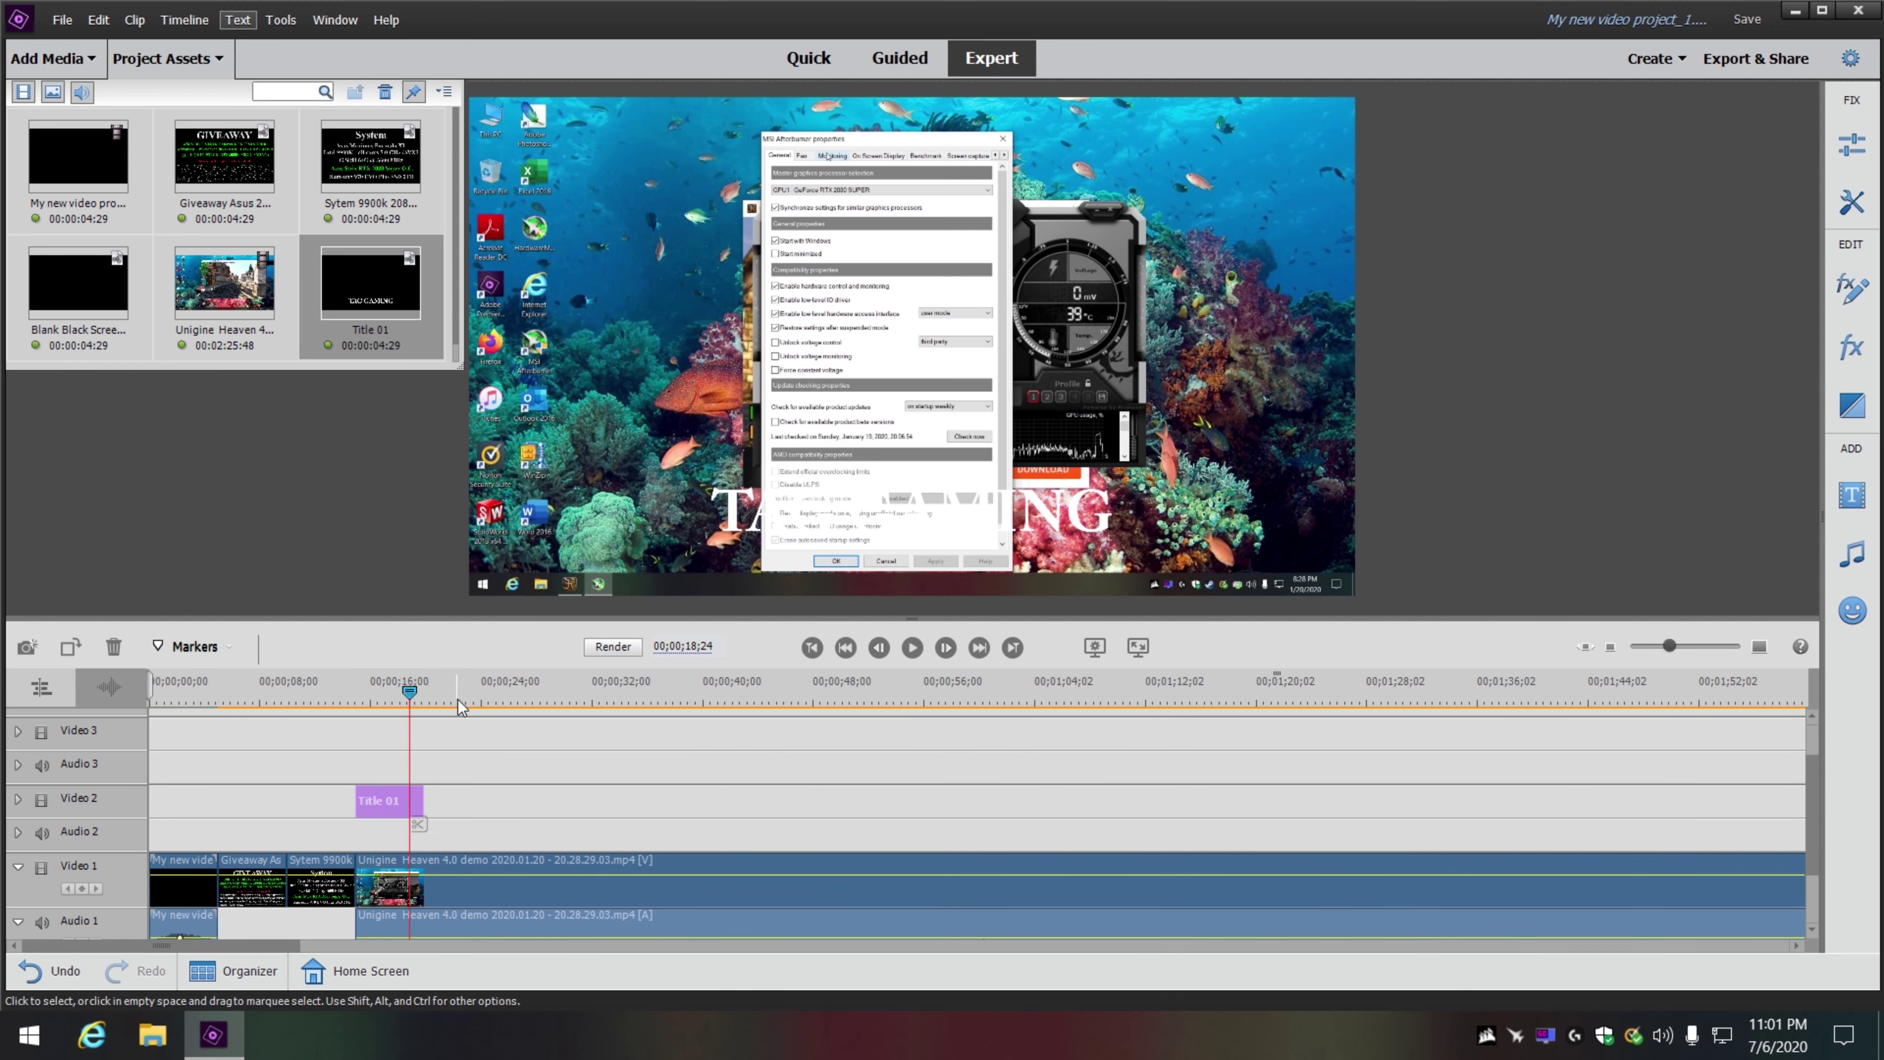
pyautogui.moveTo(1481, 692); pyautogui.dragTo(1607, 698)
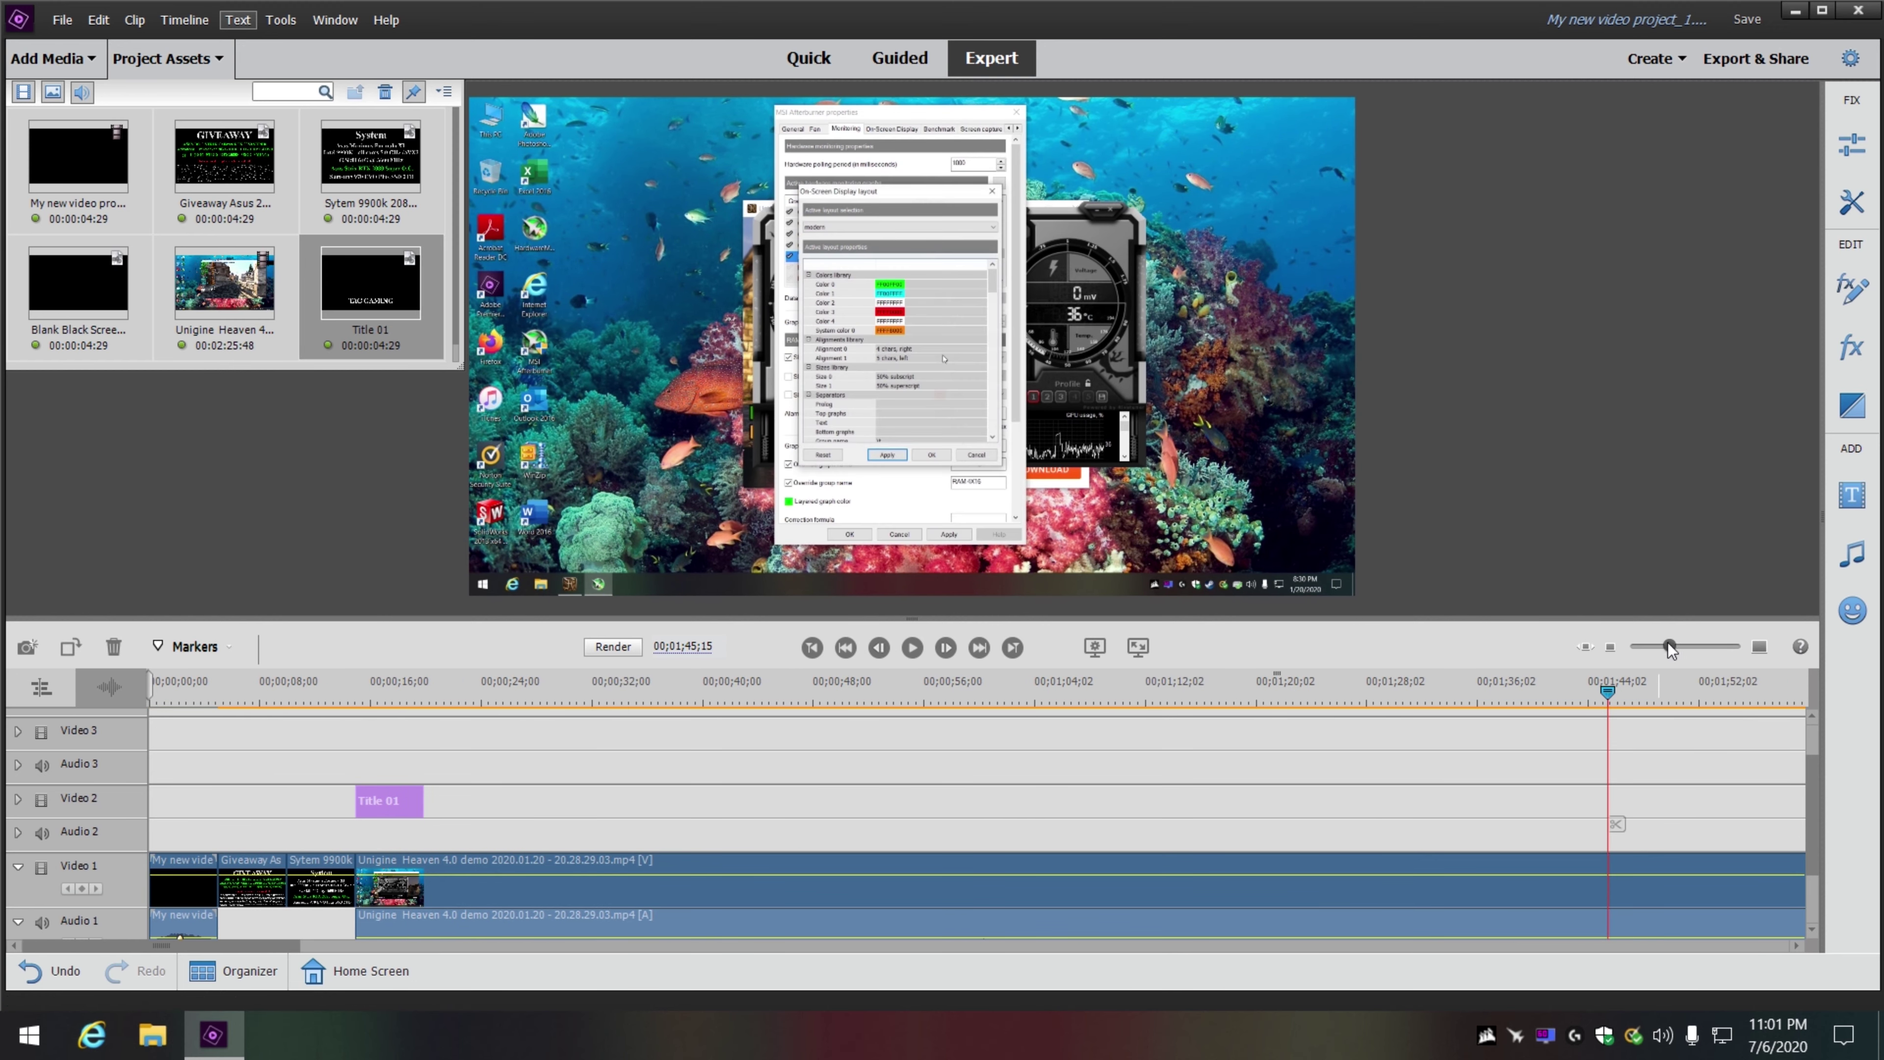
# - Extend Title 01's right edge to end with the Heaven clip at 2;28
pyautogui.moveTo(1676, 638); pyautogui.dragTo(1656, 647)
pyautogui.click(982, 649)
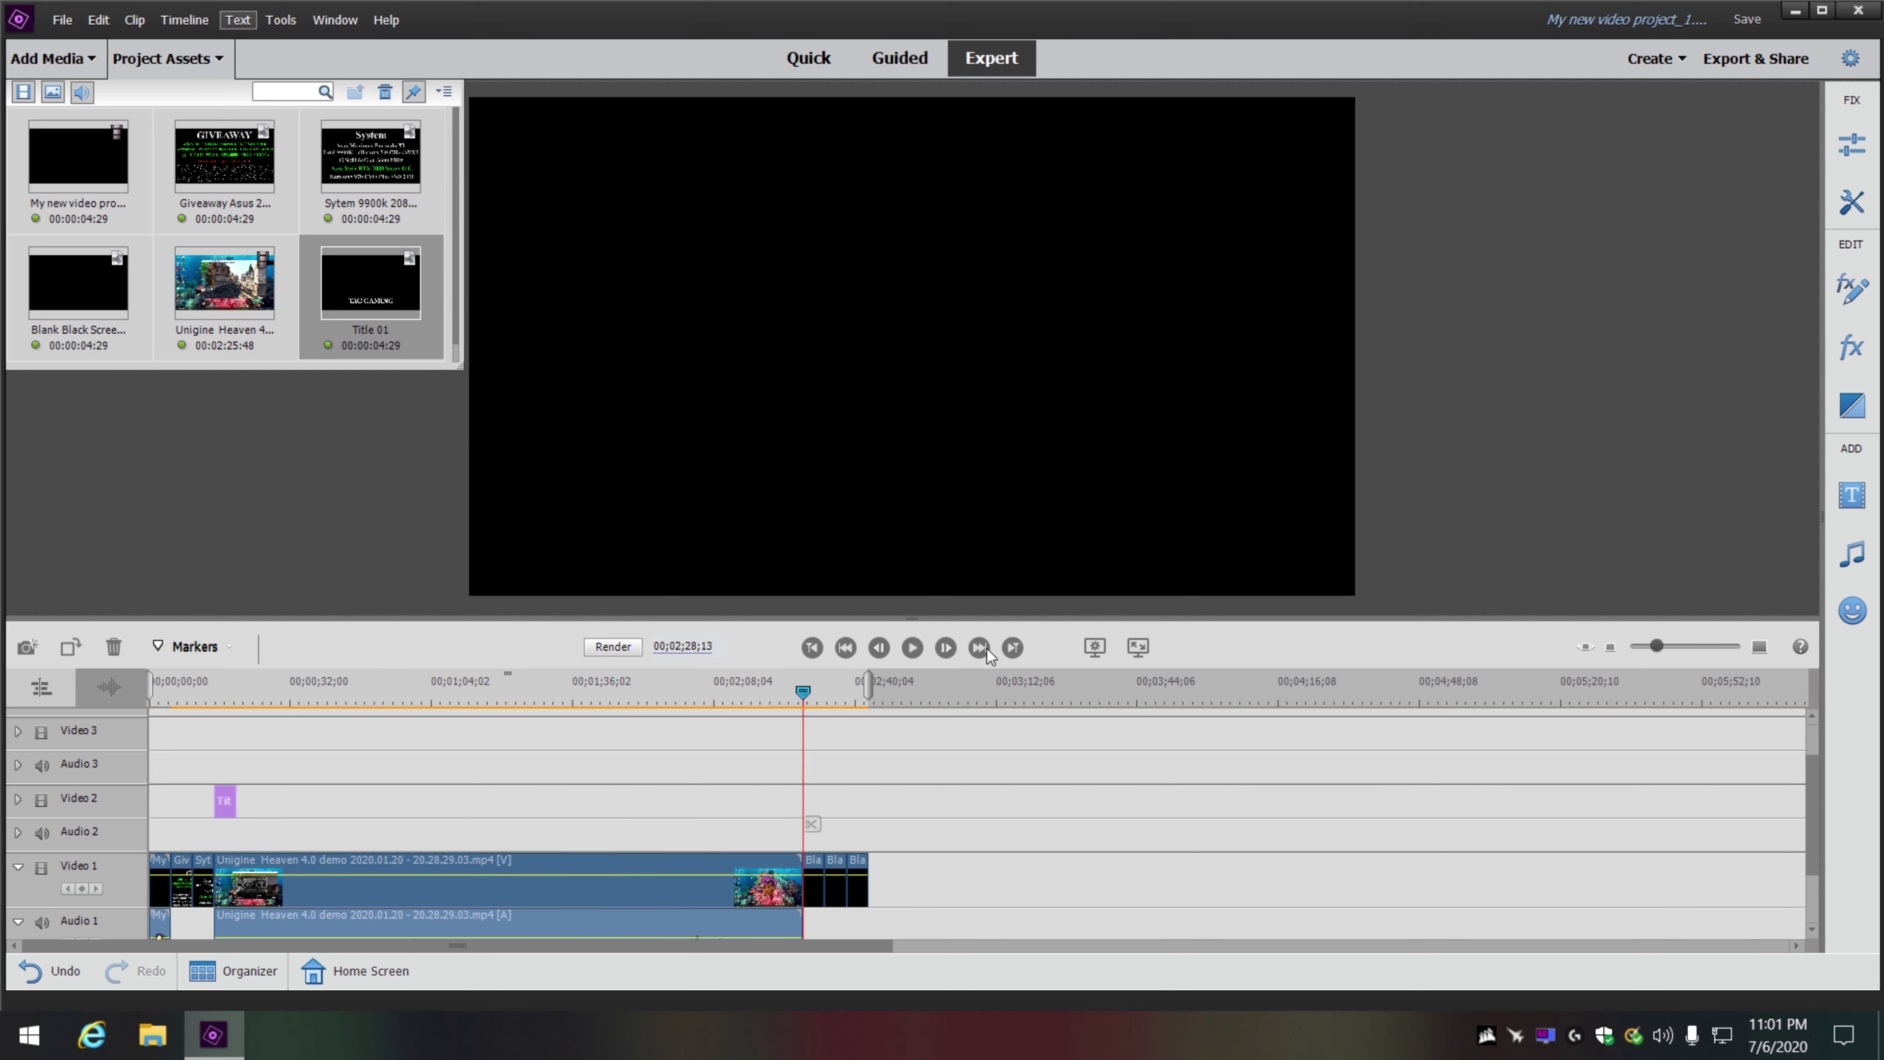
pyautogui.moveTo(236, 800); pyautogui.dragTo(806, 795)
pyautogui.moveTo(783, 693); pyautogui.dragTo(293, 760)
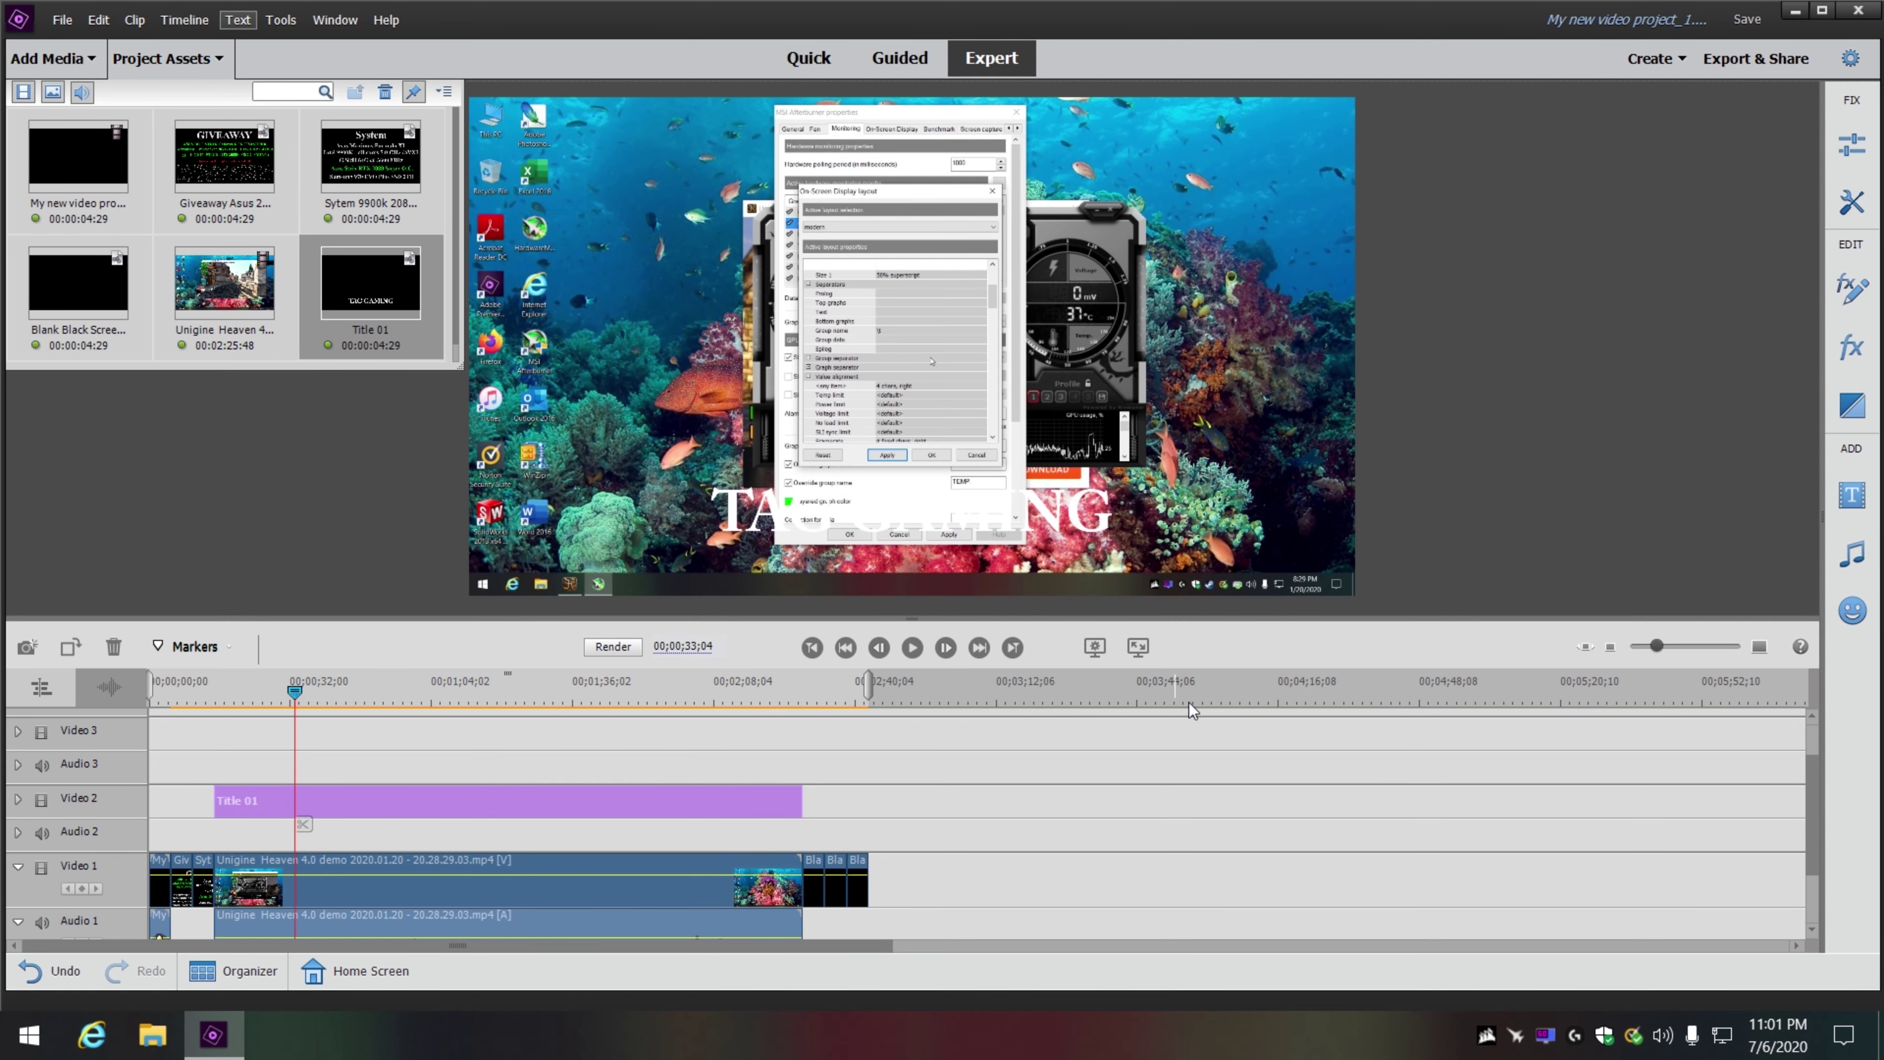
pyautogui.moveTo(1657, 647); pyautogui.dragTo(1694, 646)
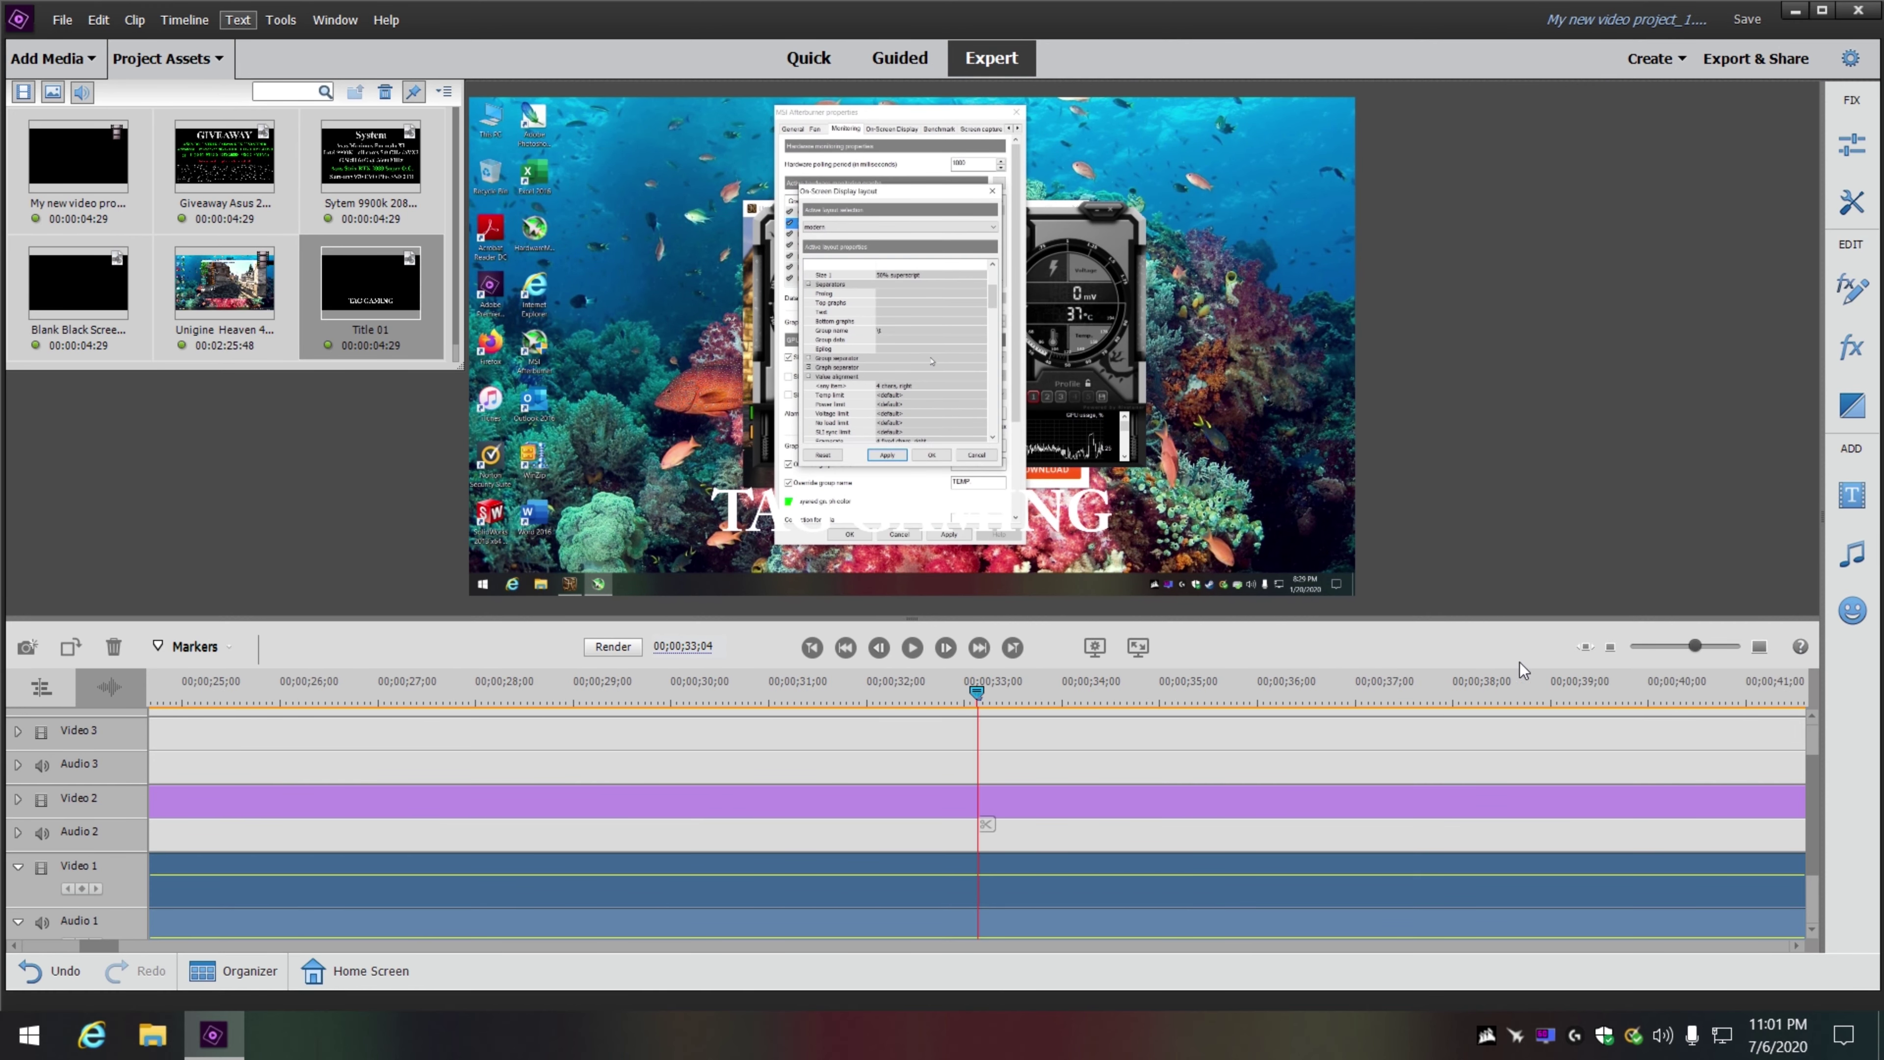
# - Colour the TAG GAMING text red and add a drop shadow with angle and distance 3
pyautogui.doubleClick(932, 803)
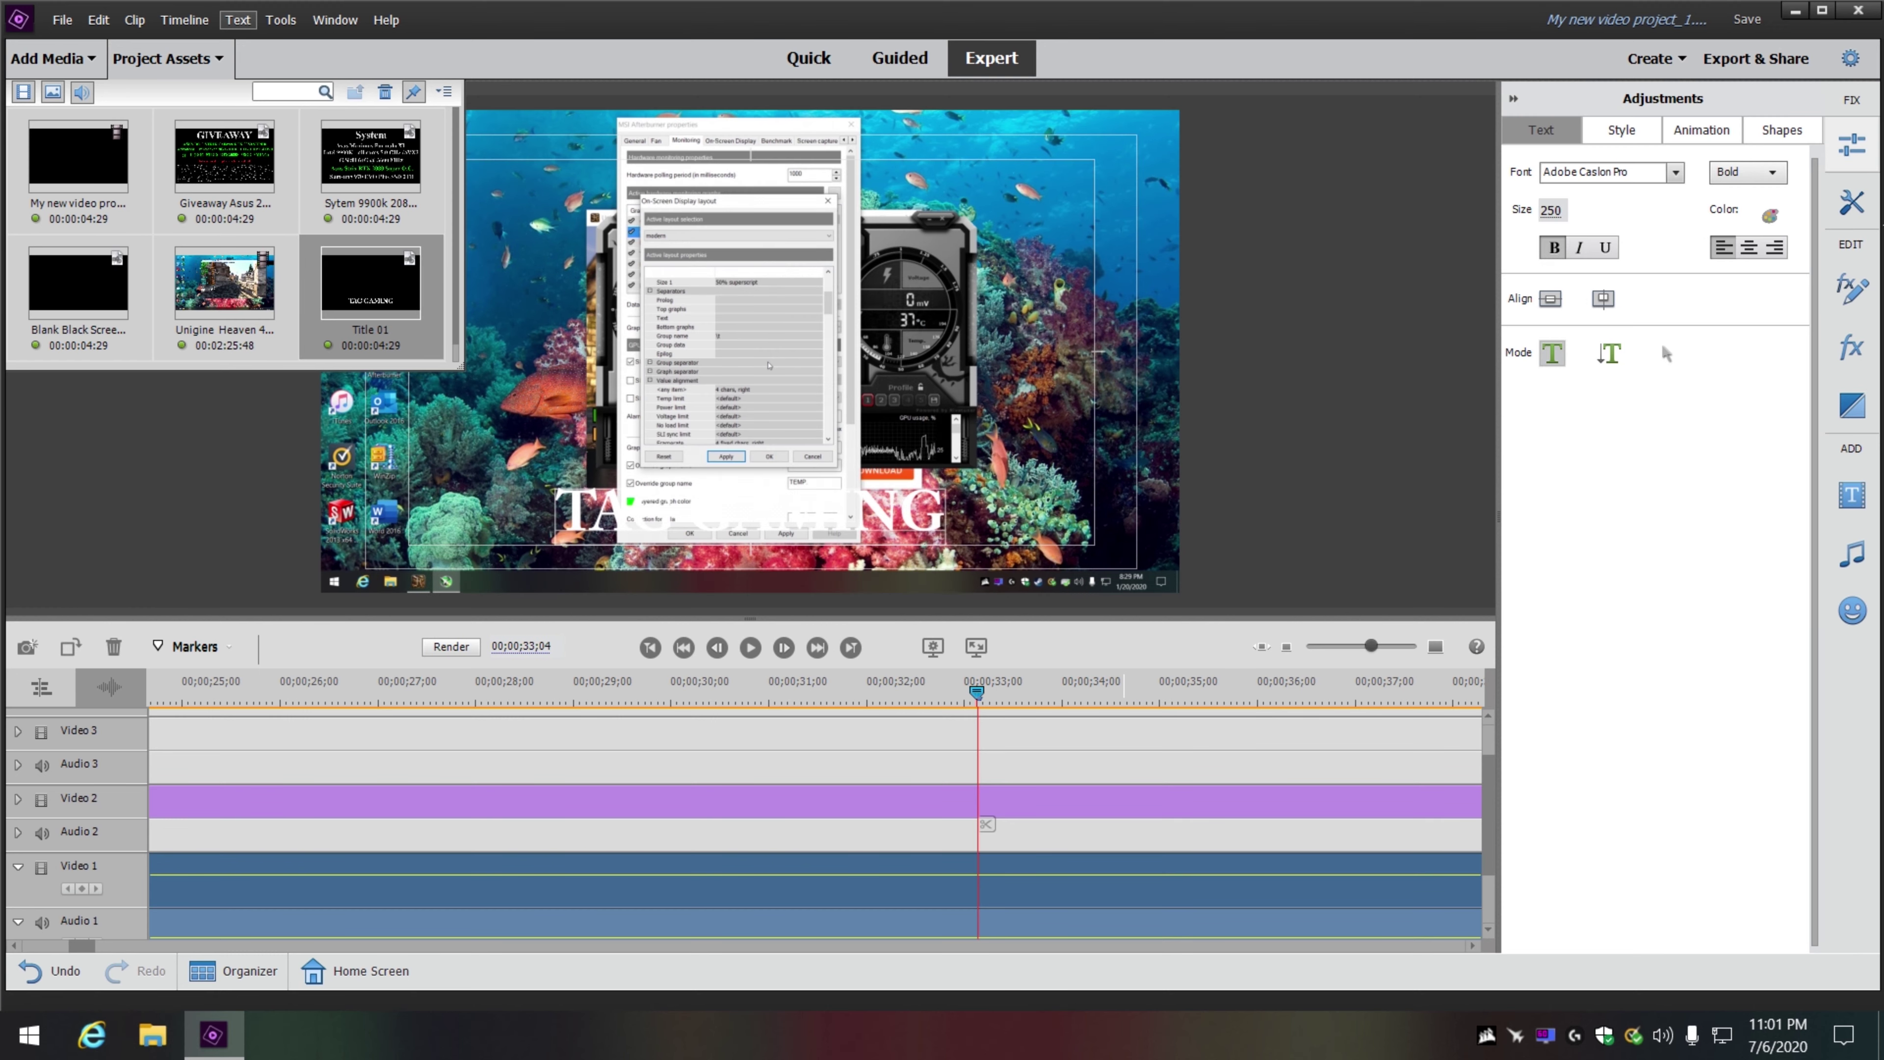
pyautogui.click(1769, 215)
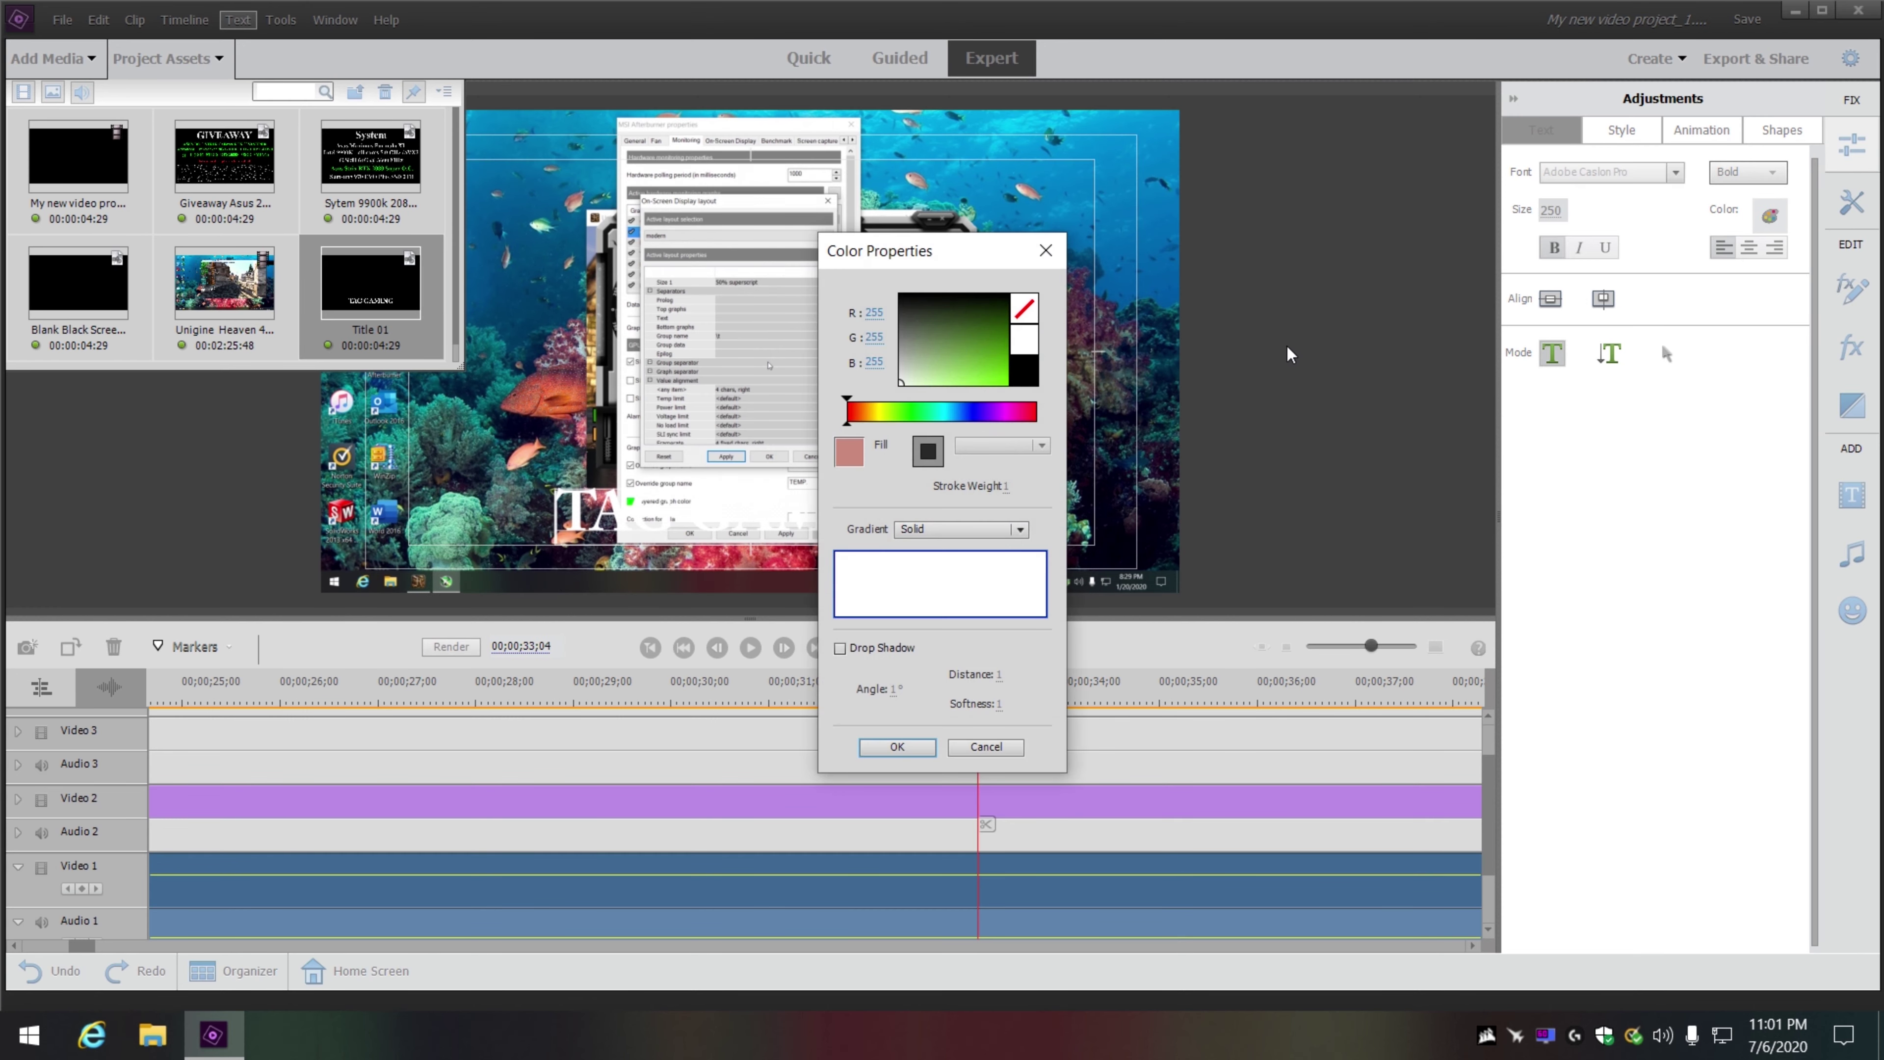
pyautogui.moveTo(854, 407); pyautogui.dragTo(1007, 384)
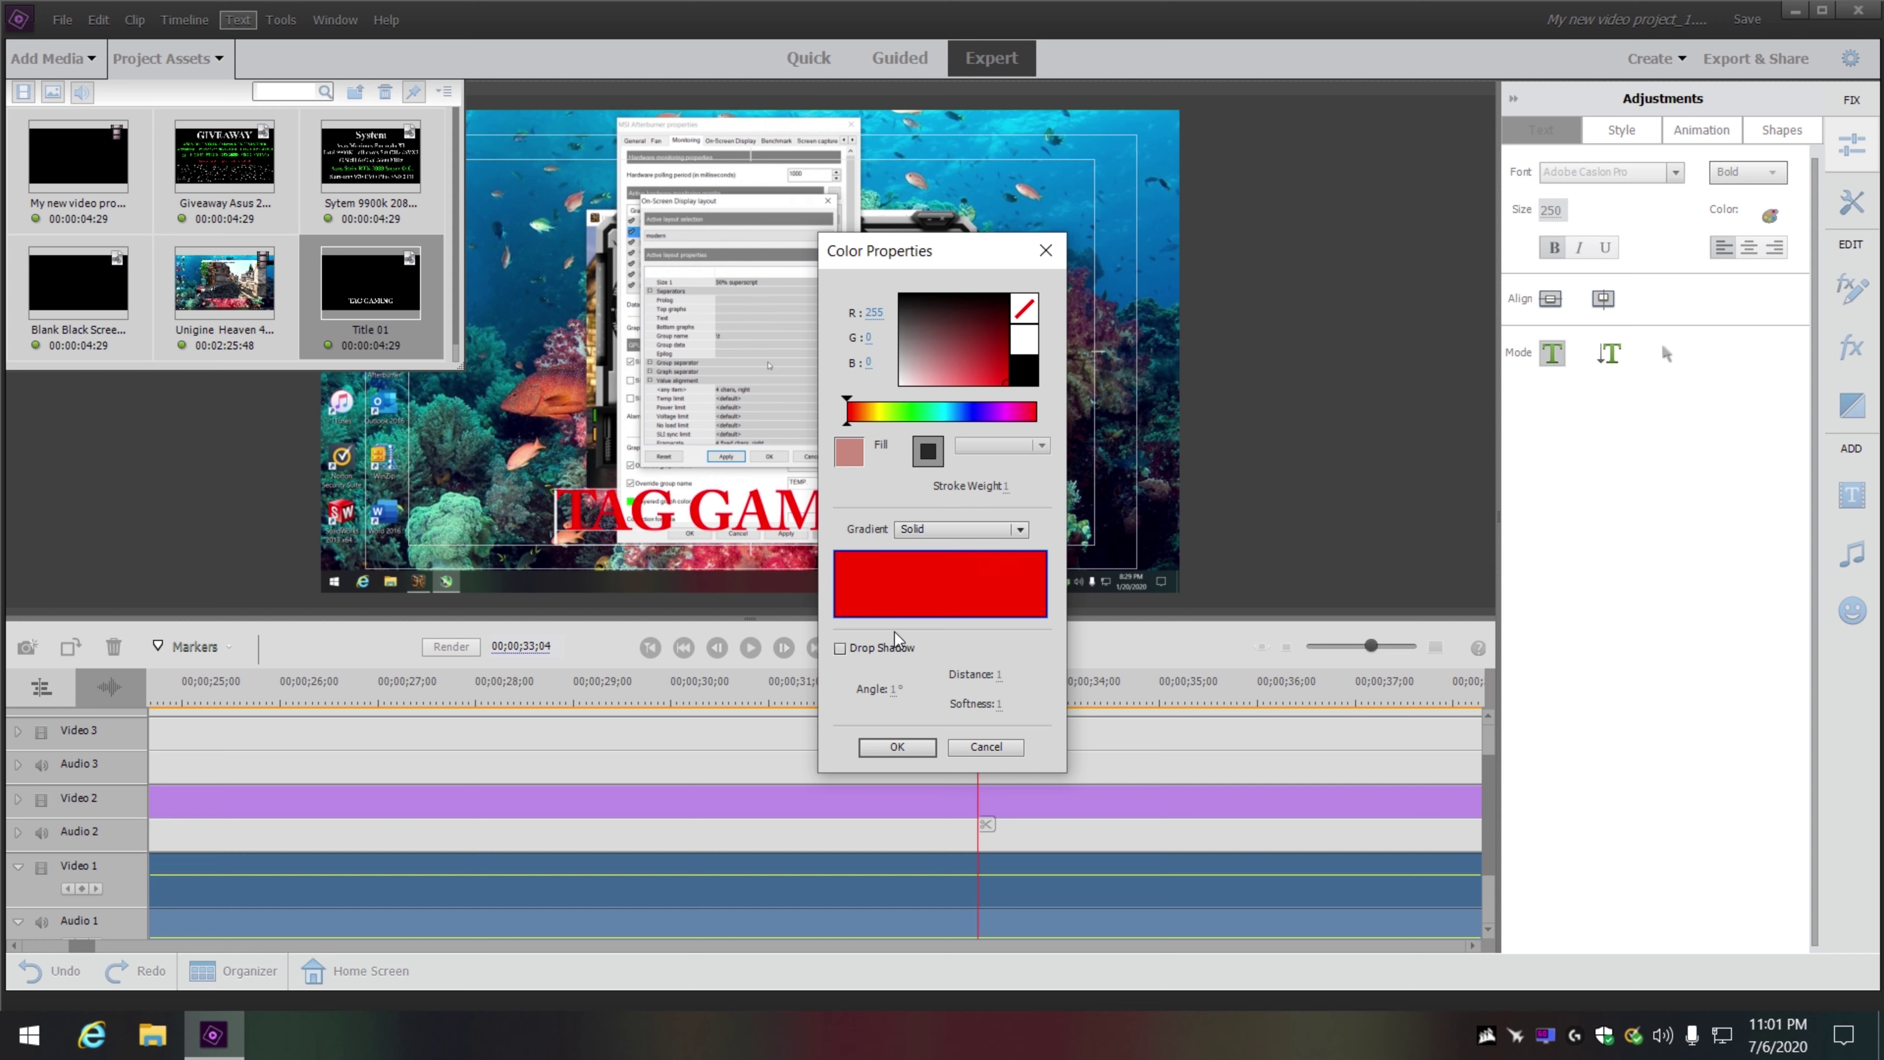
pyautogui.click(893, 690)
pyautogui.write('3')
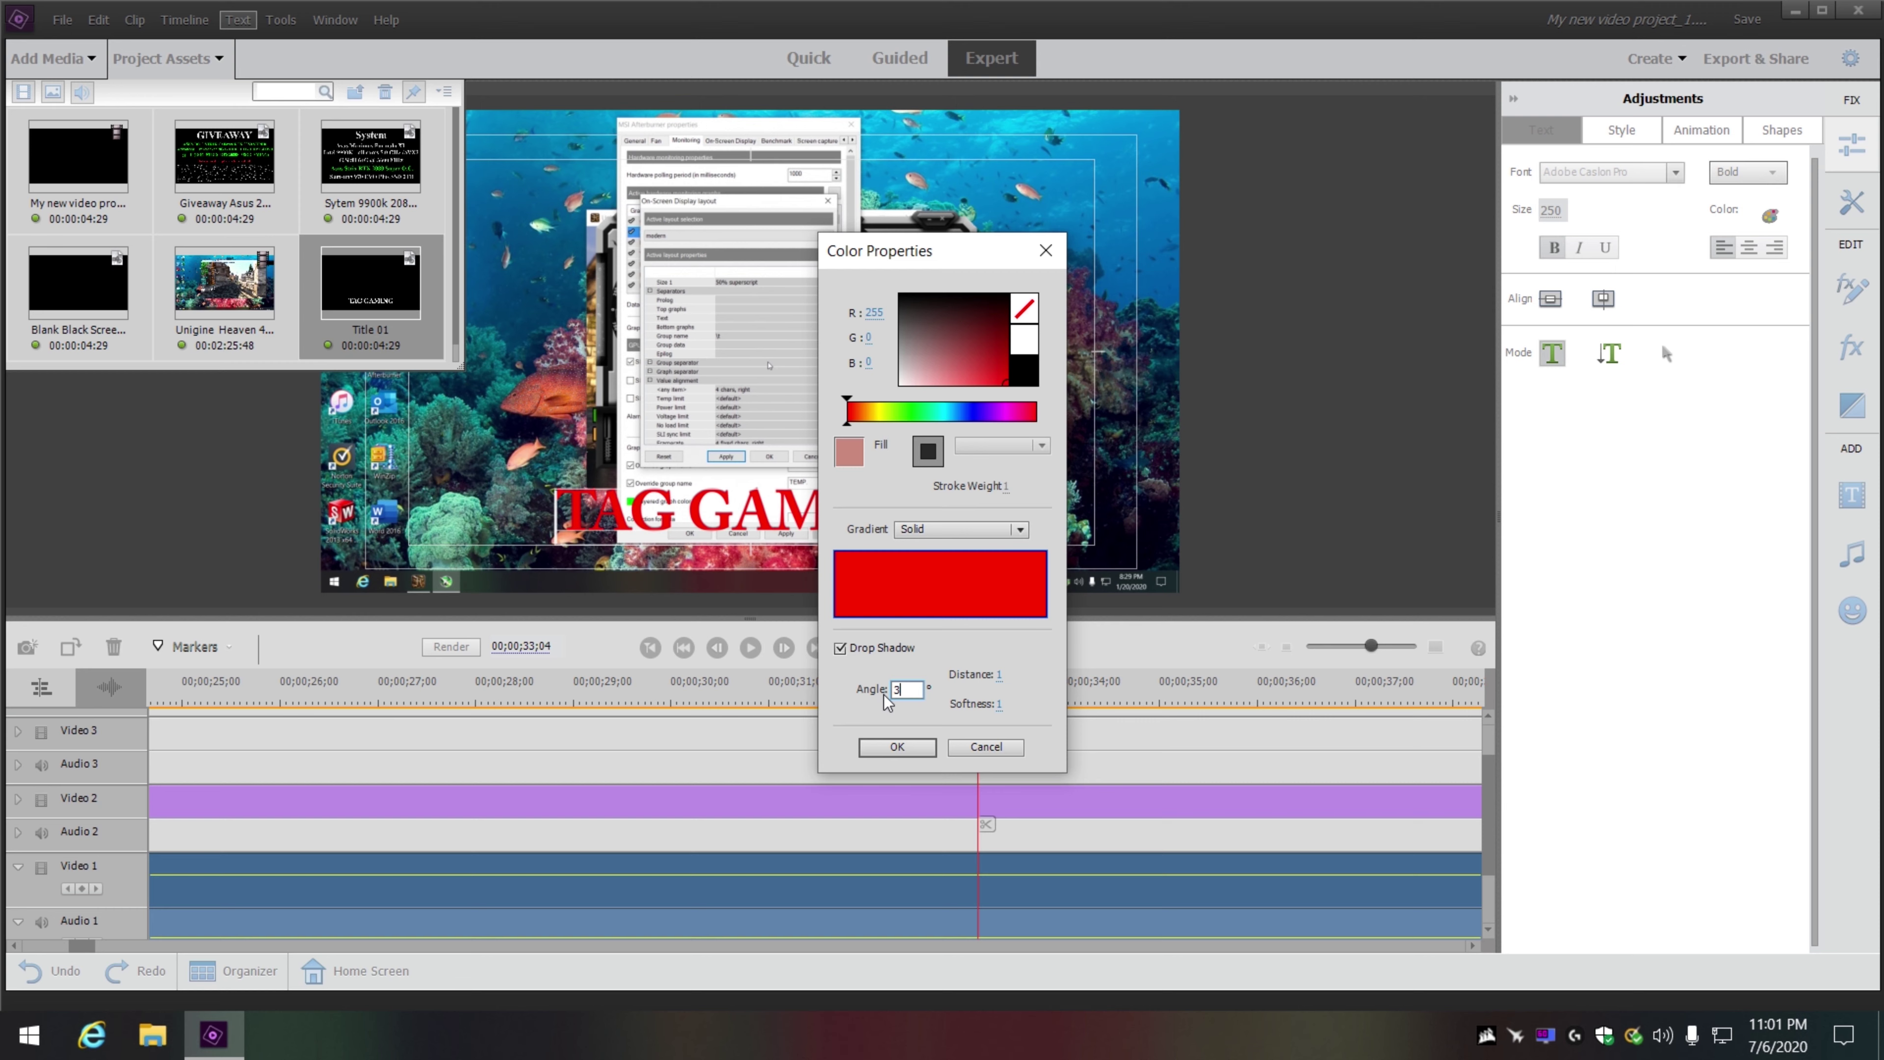
pyautogui.click(1002, 675)
pyautogui.click(997, 705)
pyautogui.click(897, 747)
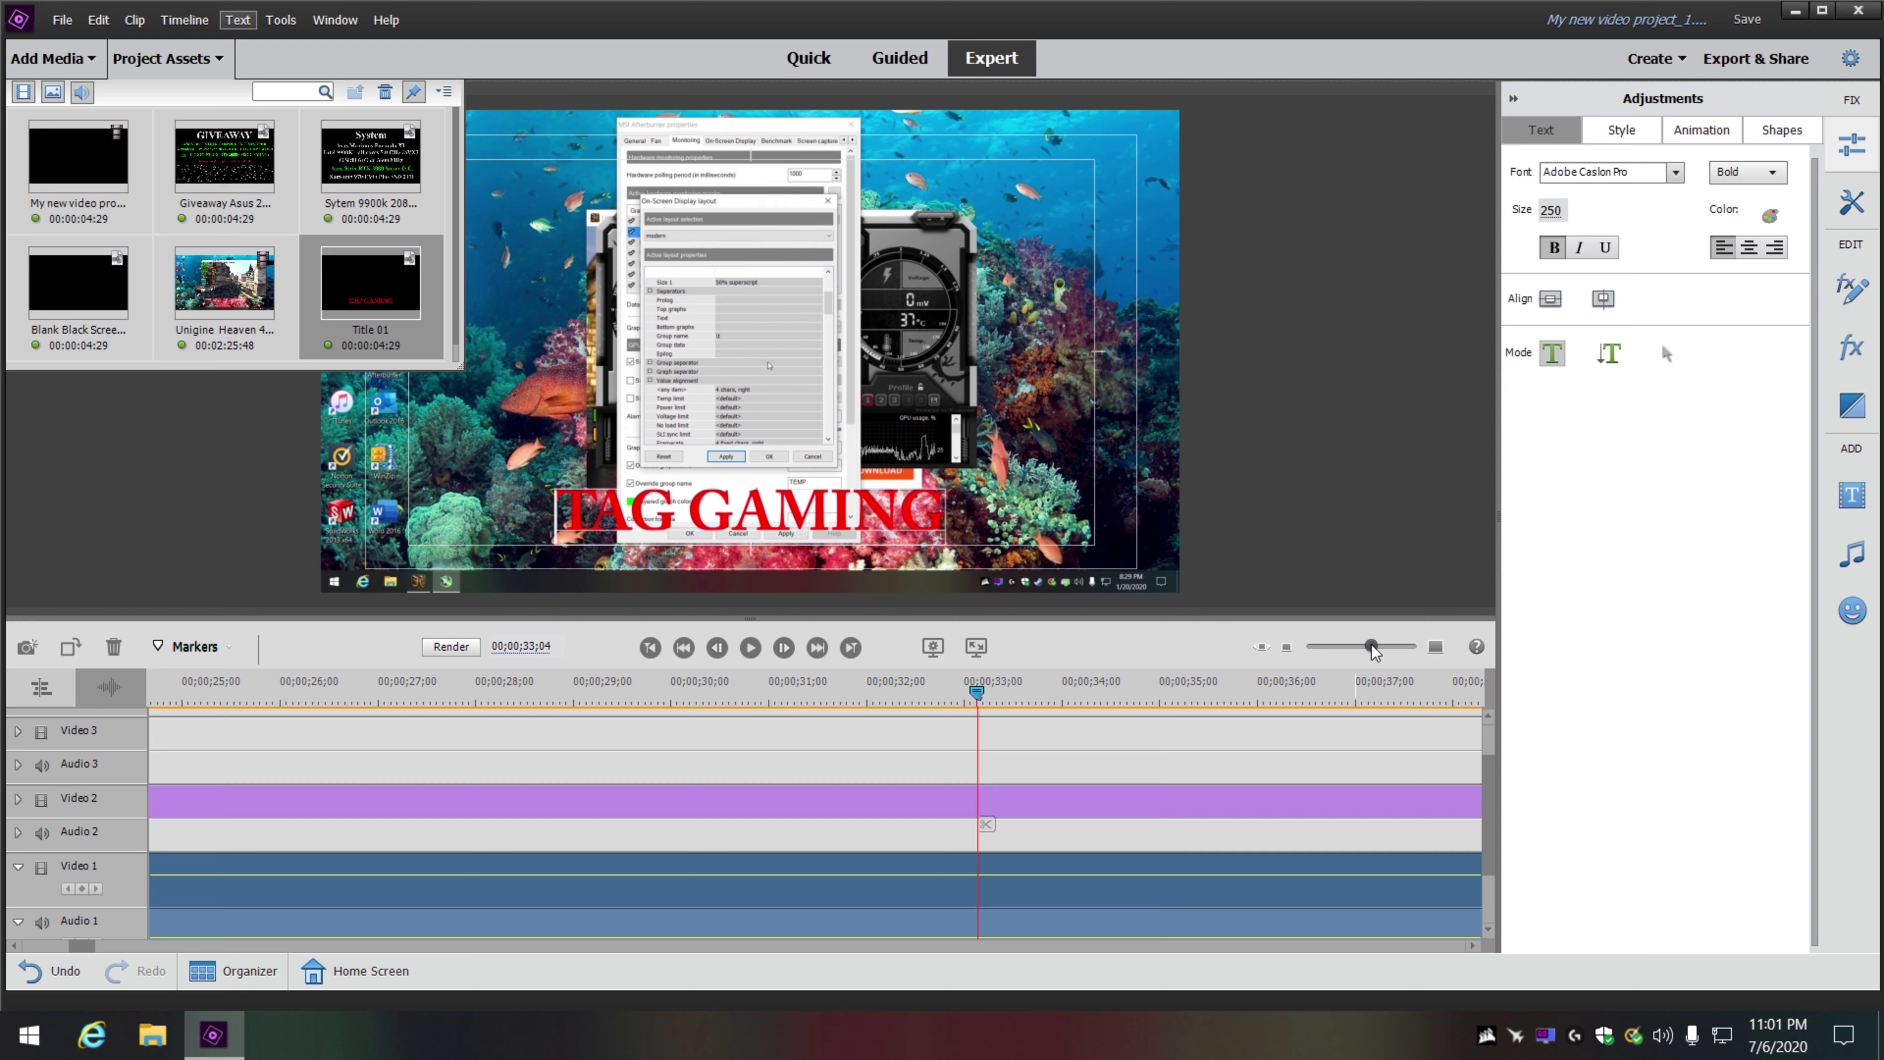
# - Play the red TAG GAMING title from the start of Title 01, then pause to review it
pyautogui.moveTo(1374, 650); pyautogui.dragTo(1348, 655)
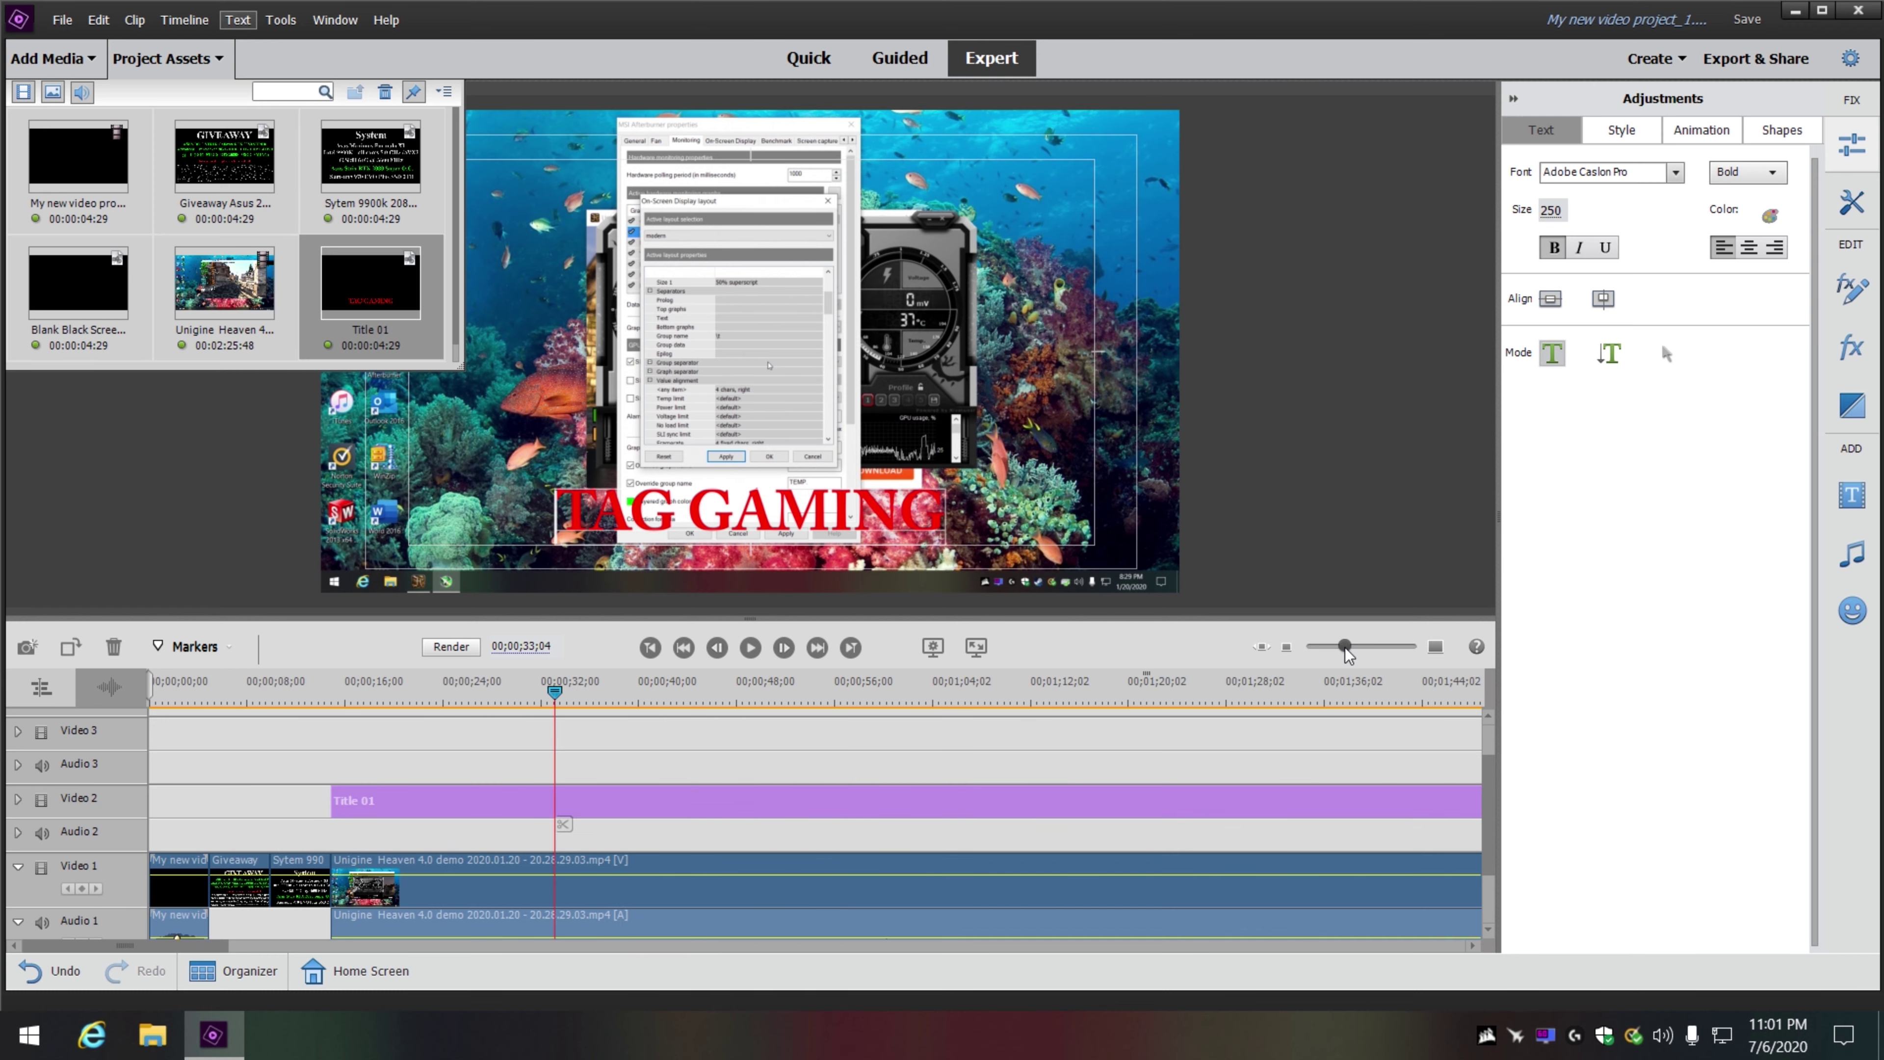
pyautogui.click(650, 647)
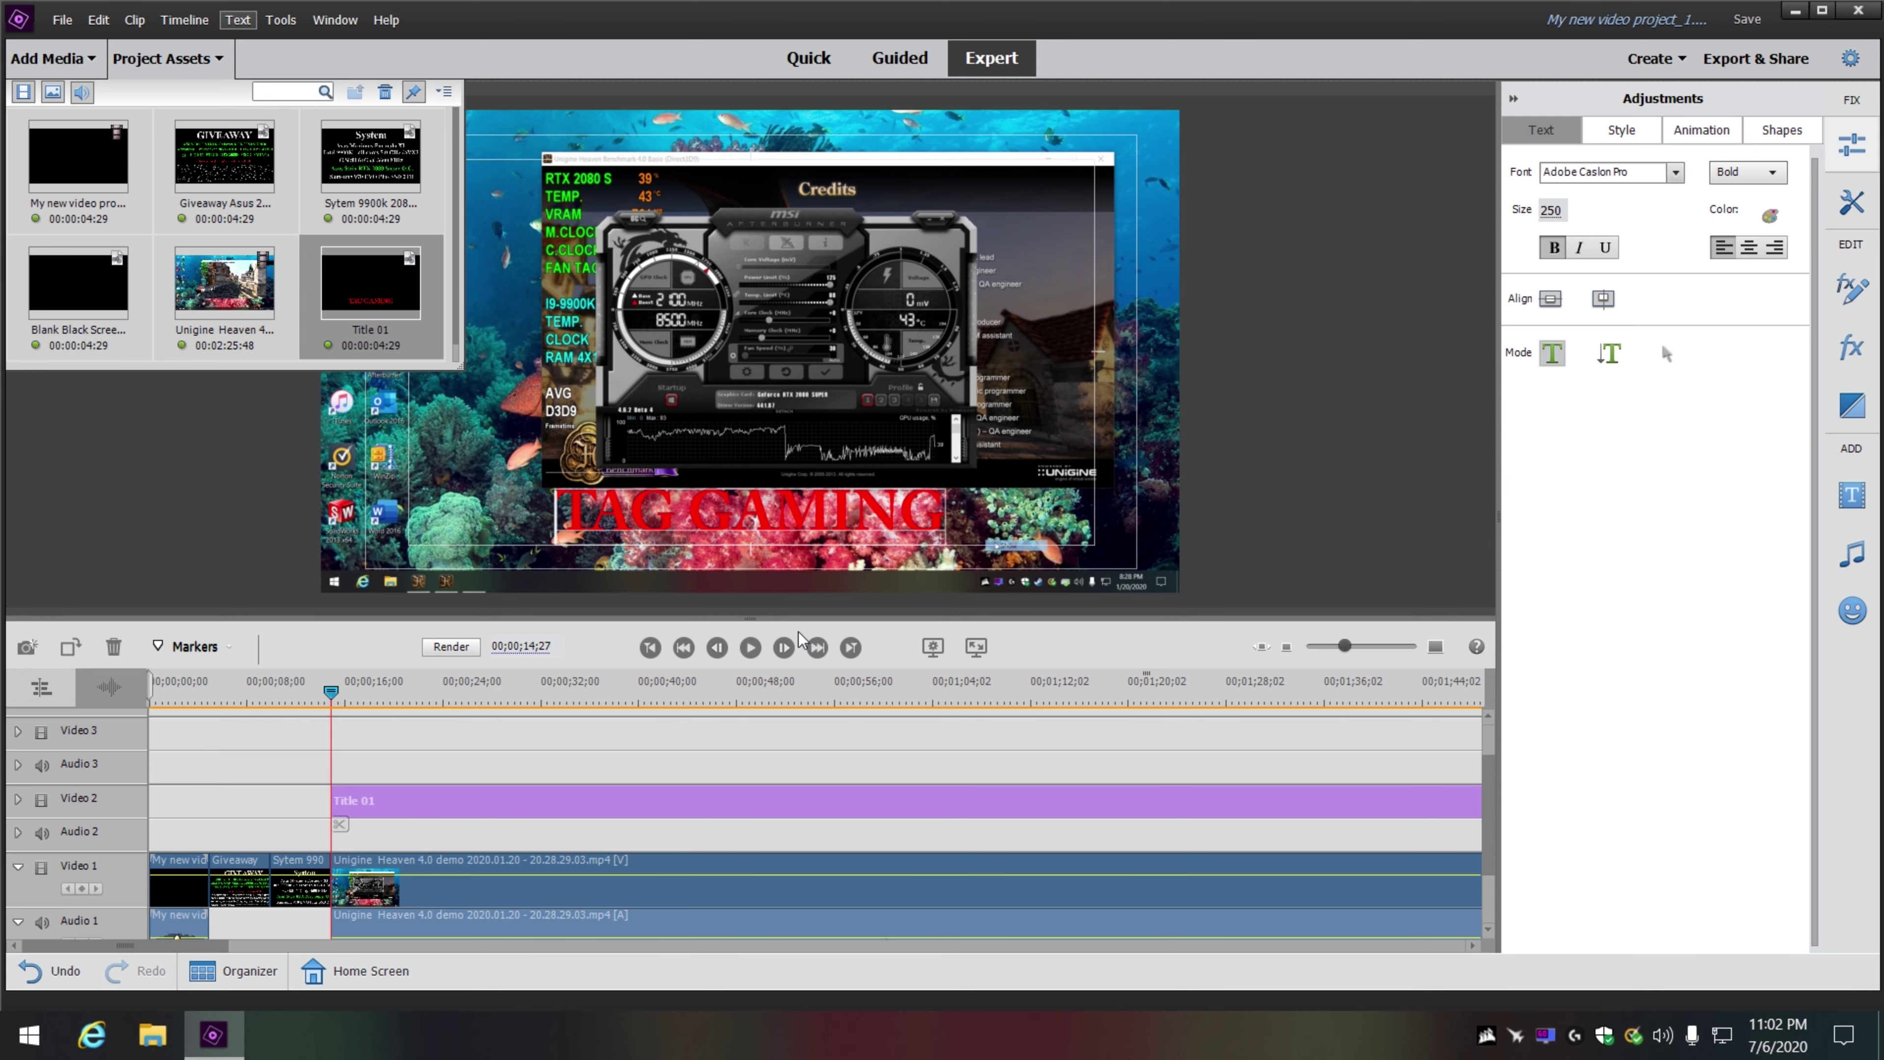
pyautogui.click(745, 648)
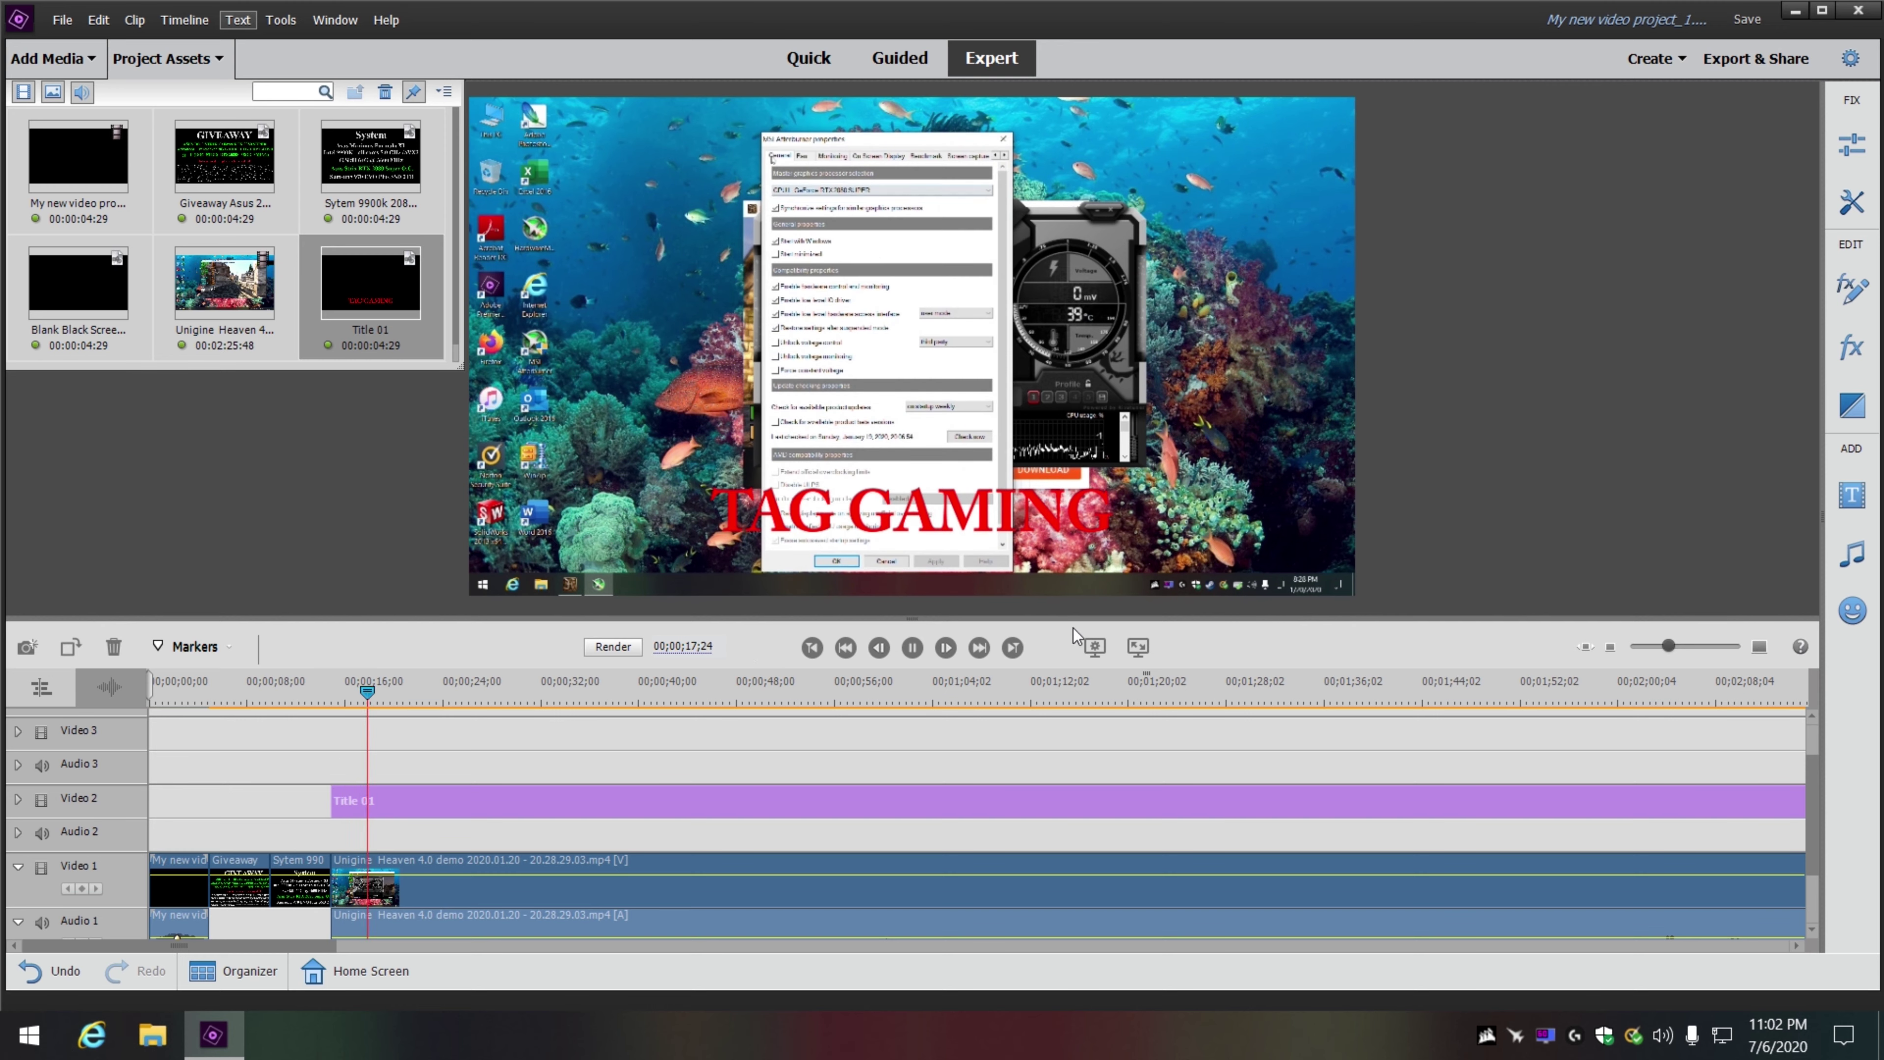
pyautogui.click(923, 650)
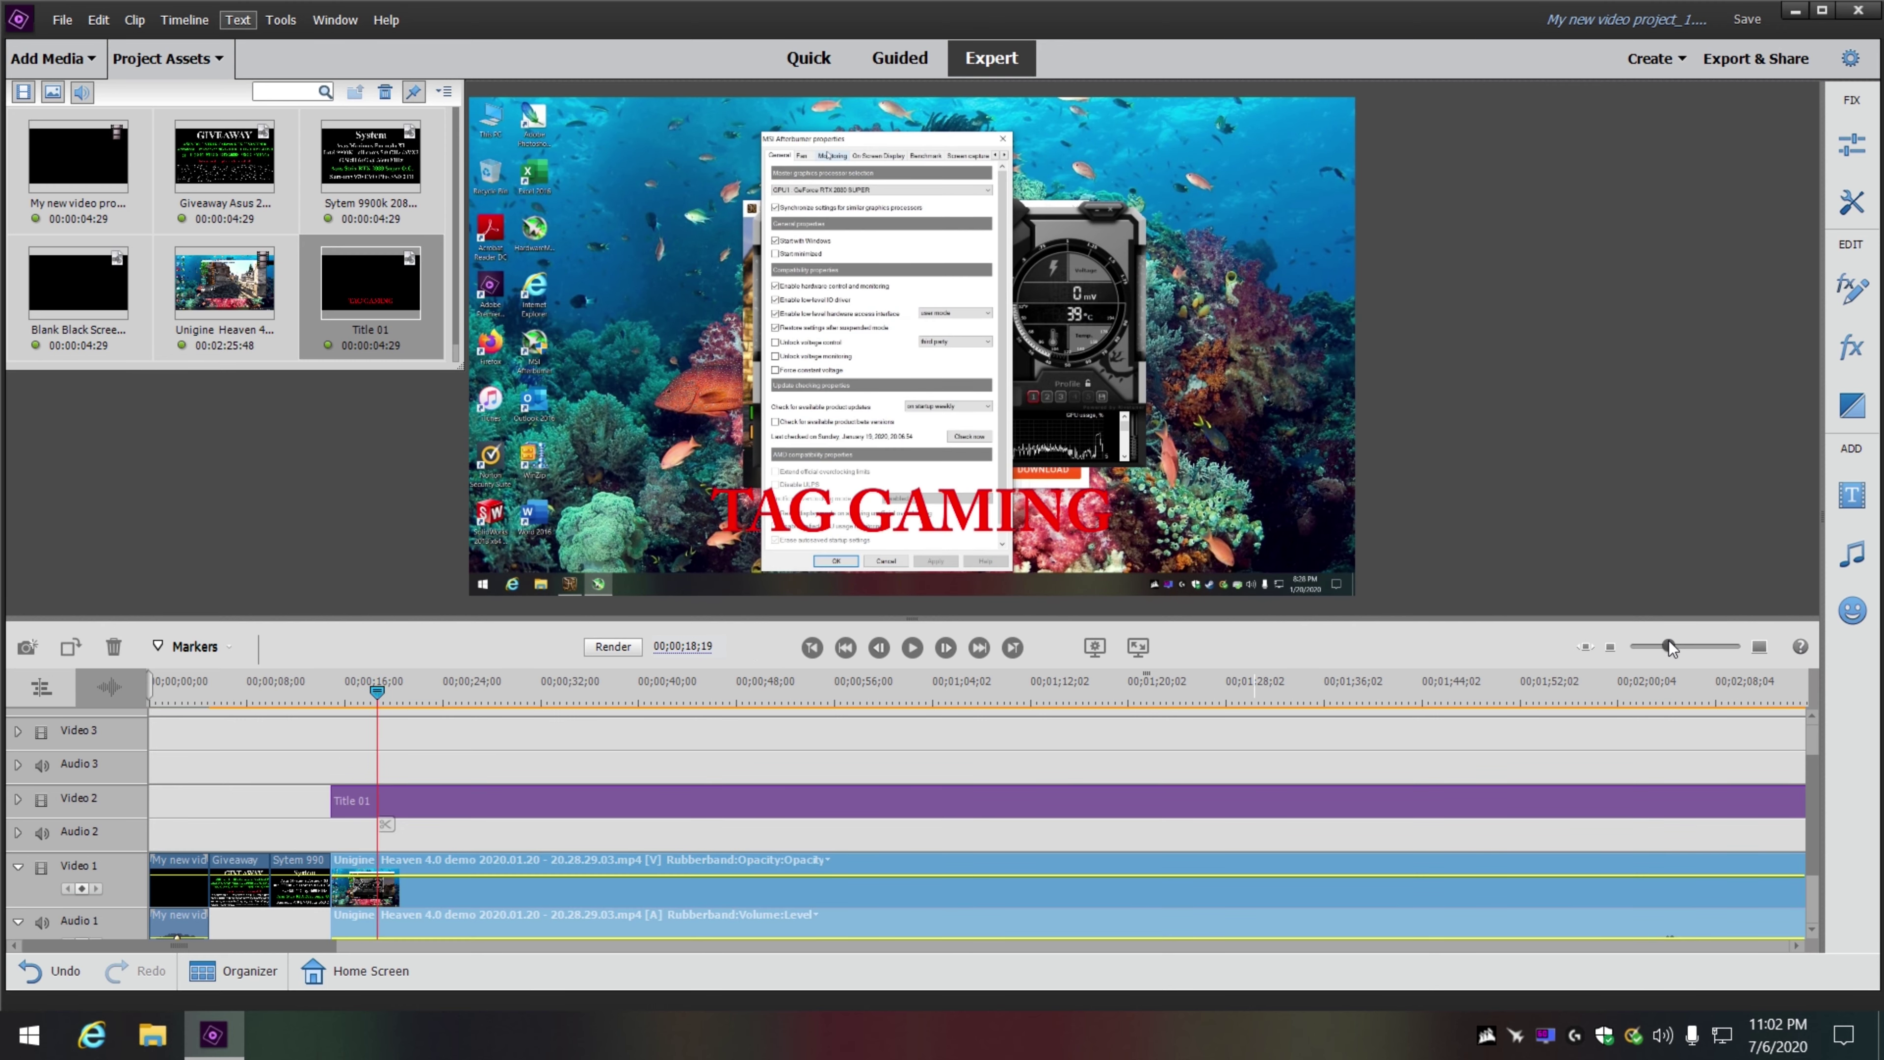
pyautogui.moveTo(1669, 648); pyautogui.dragTo(1654, 648)
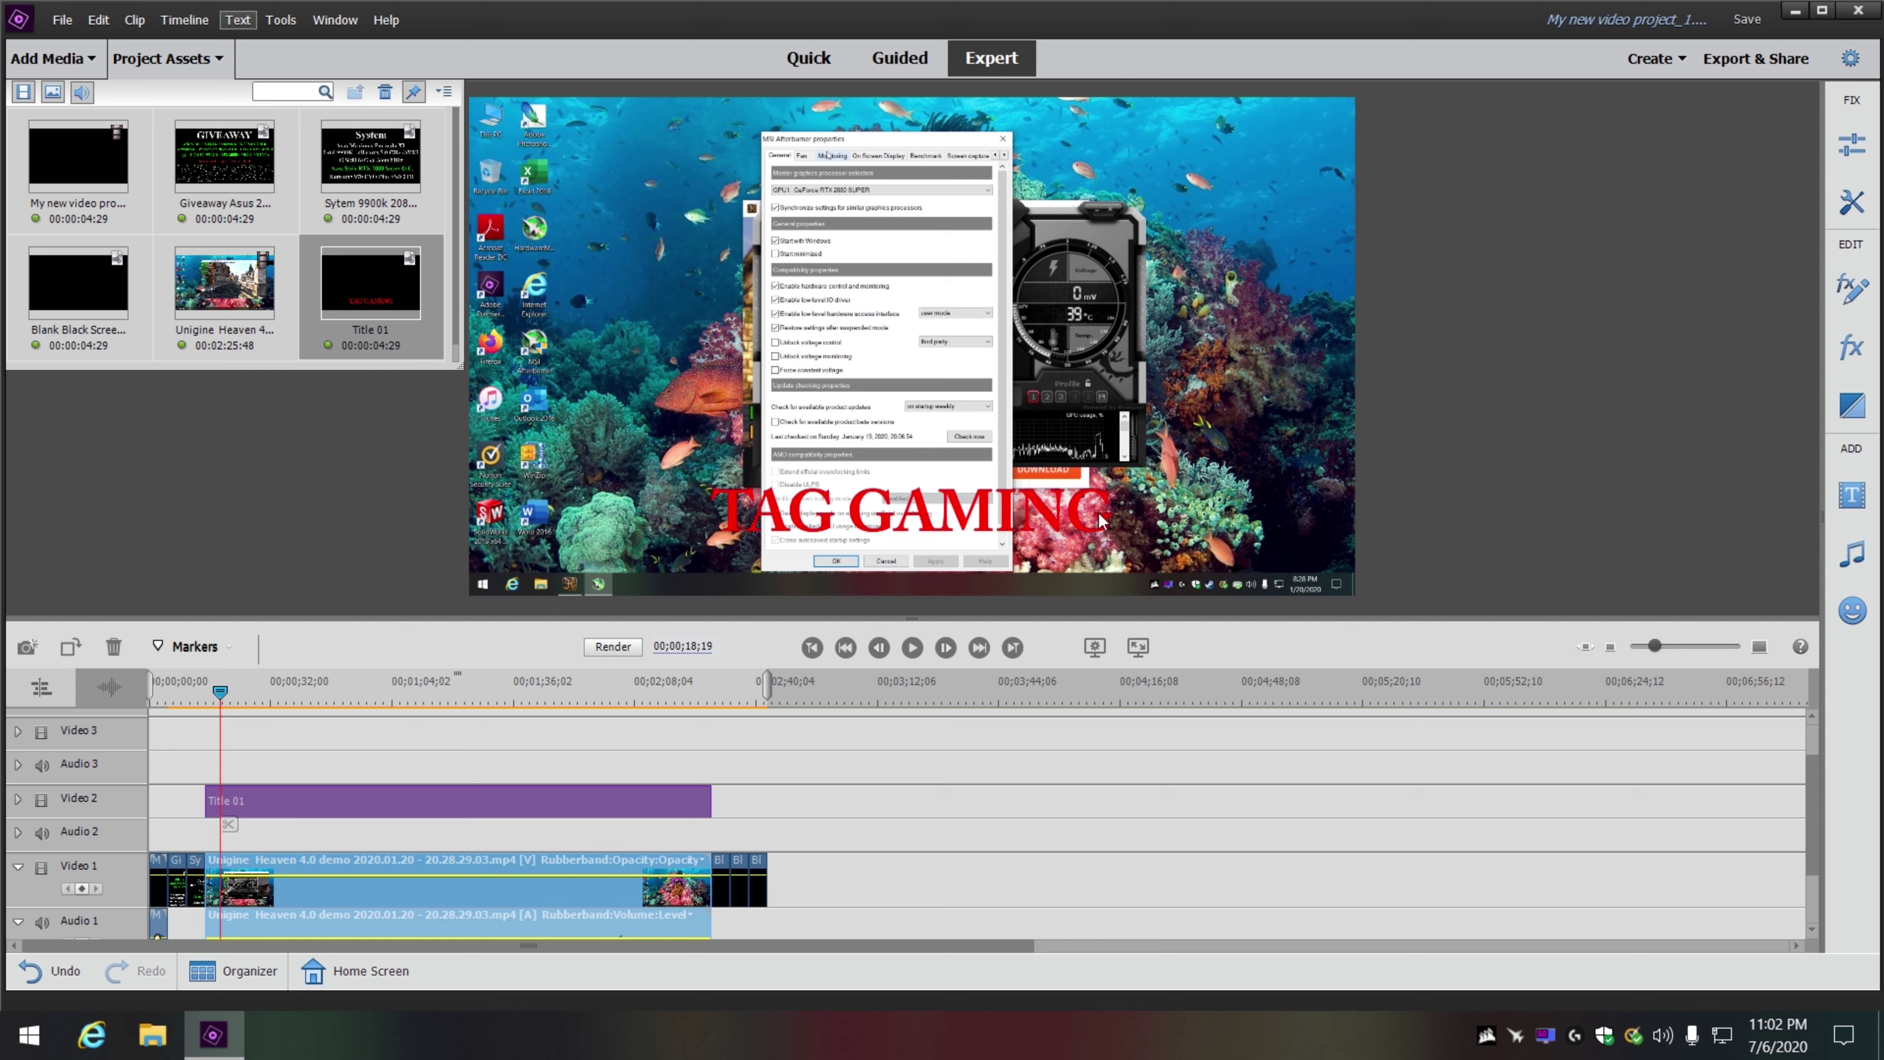
pyautogui.moveTo(1656, 650); pyautogui.dragTo(1668, 646)
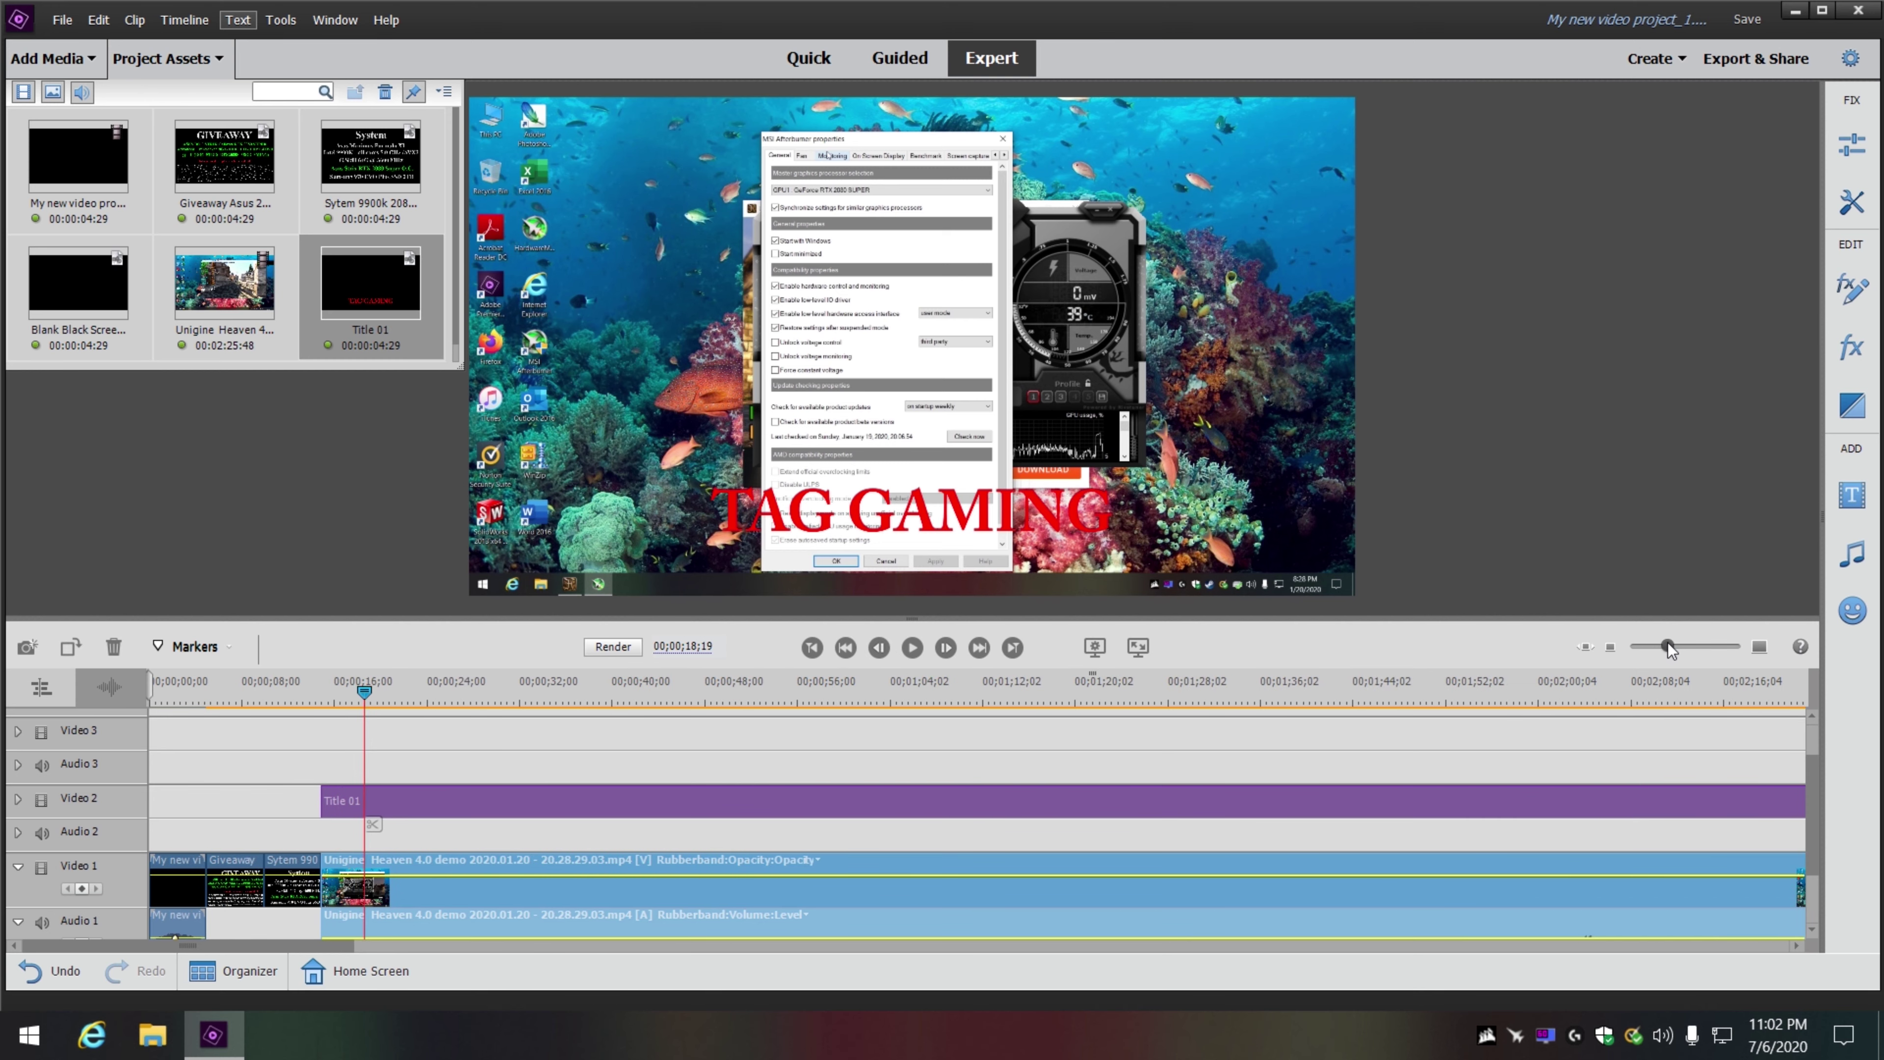
# - Apply a Swing In video transition to the start of Title 01
pyautogui.click(1852, 297)
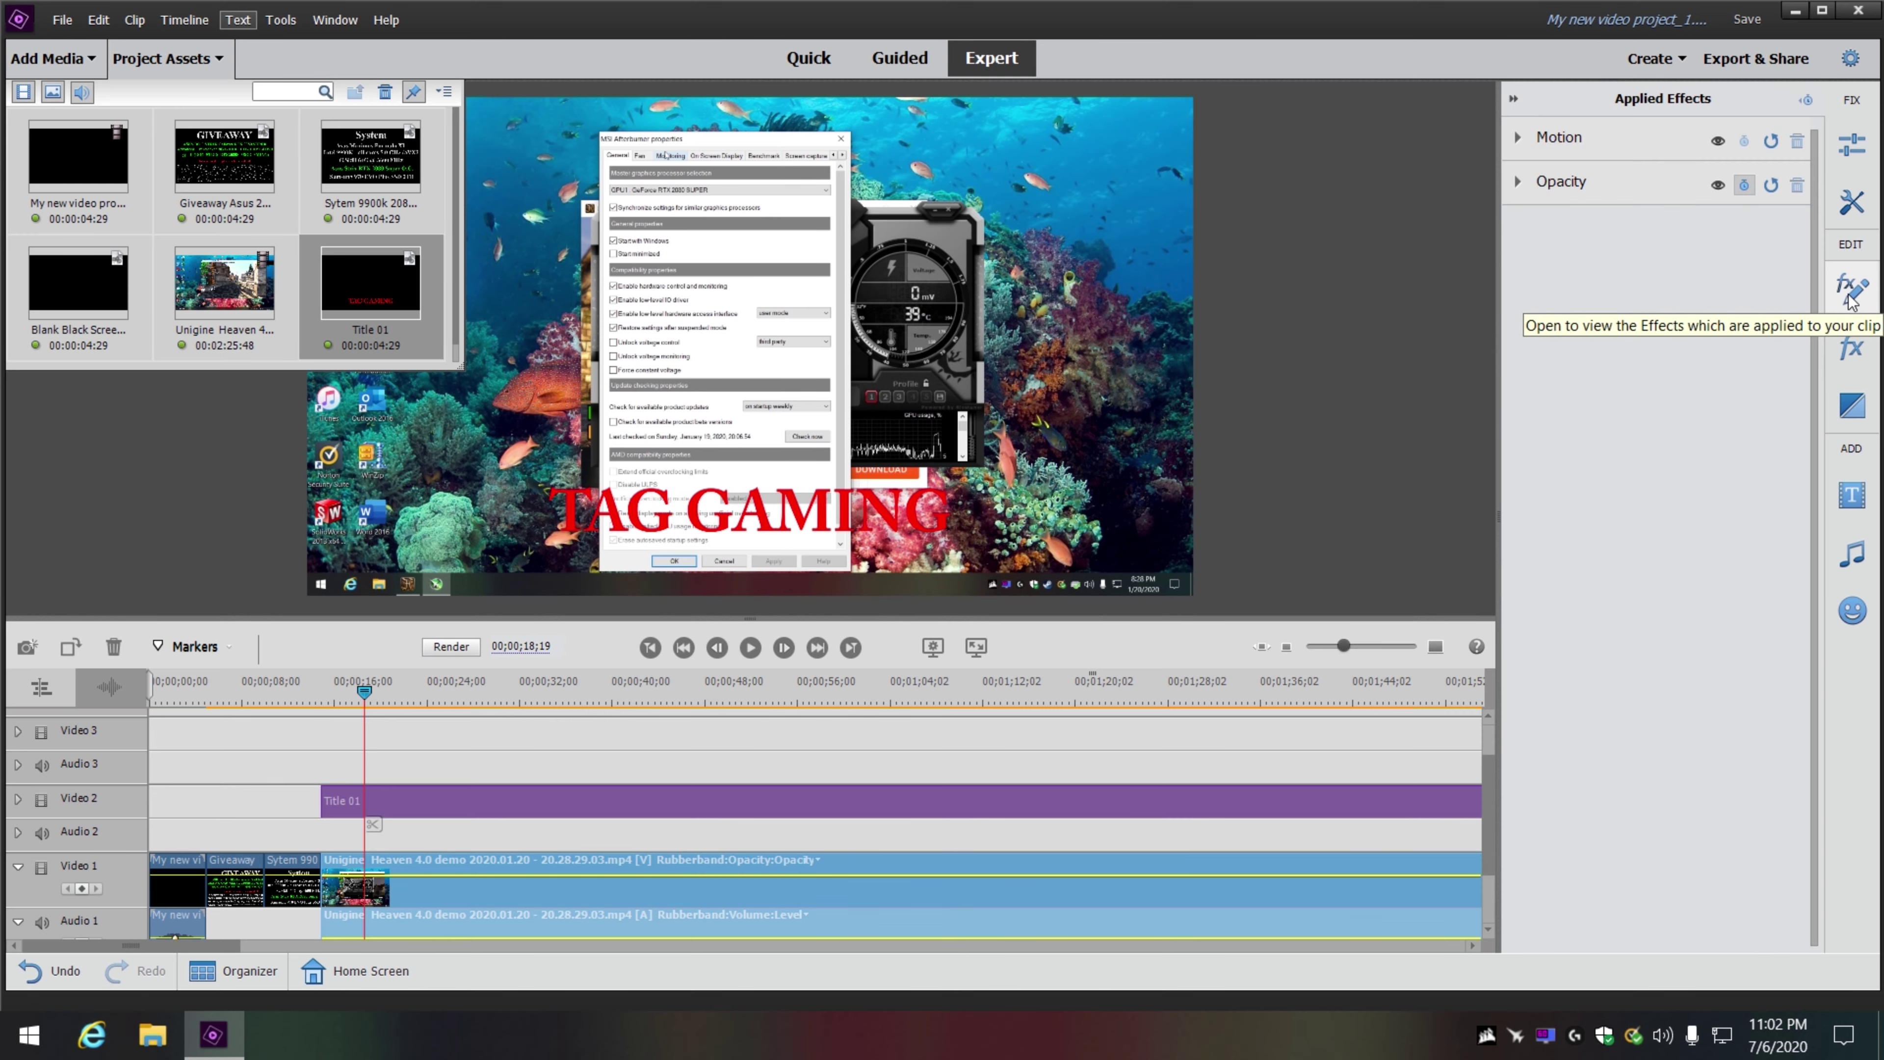
pyautogui.click(1849, 349)
pyautogui.click(1852, 405)
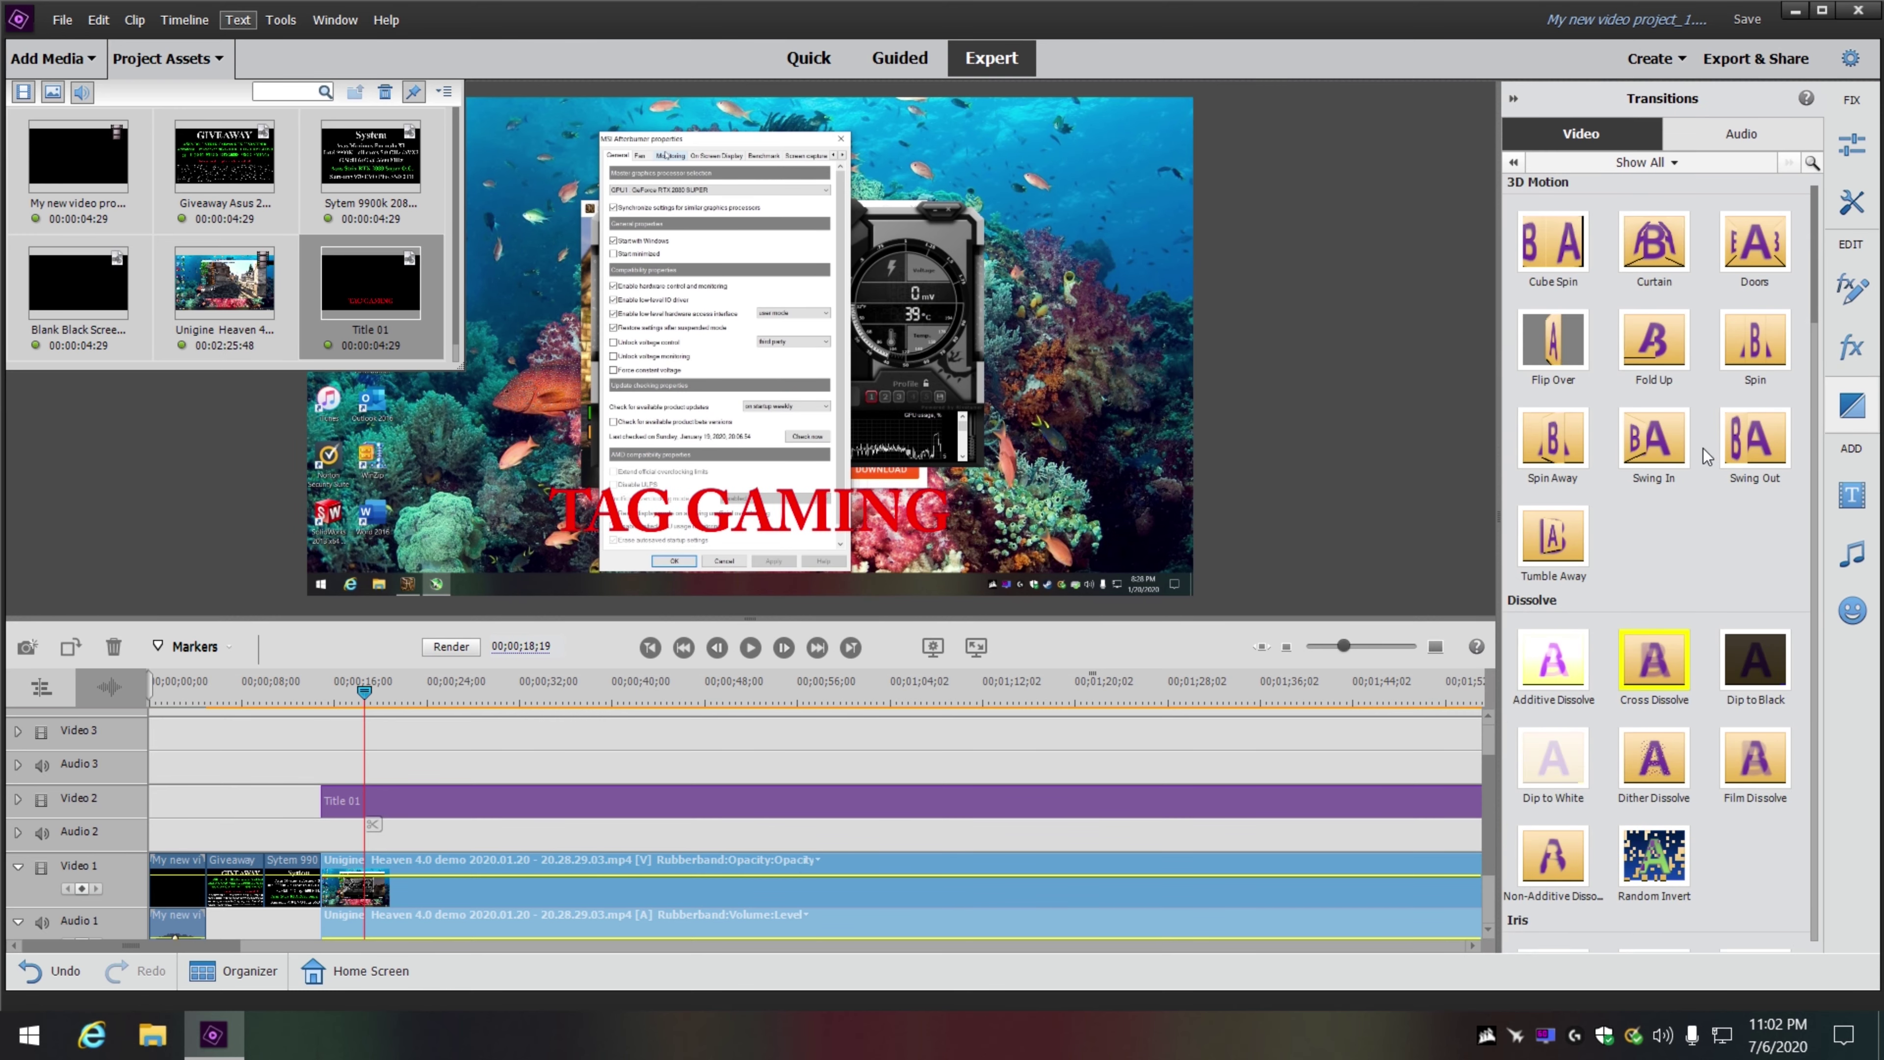
pyautogui.moveTo(1656, 445); pyautogui.dragTo(349, 803)
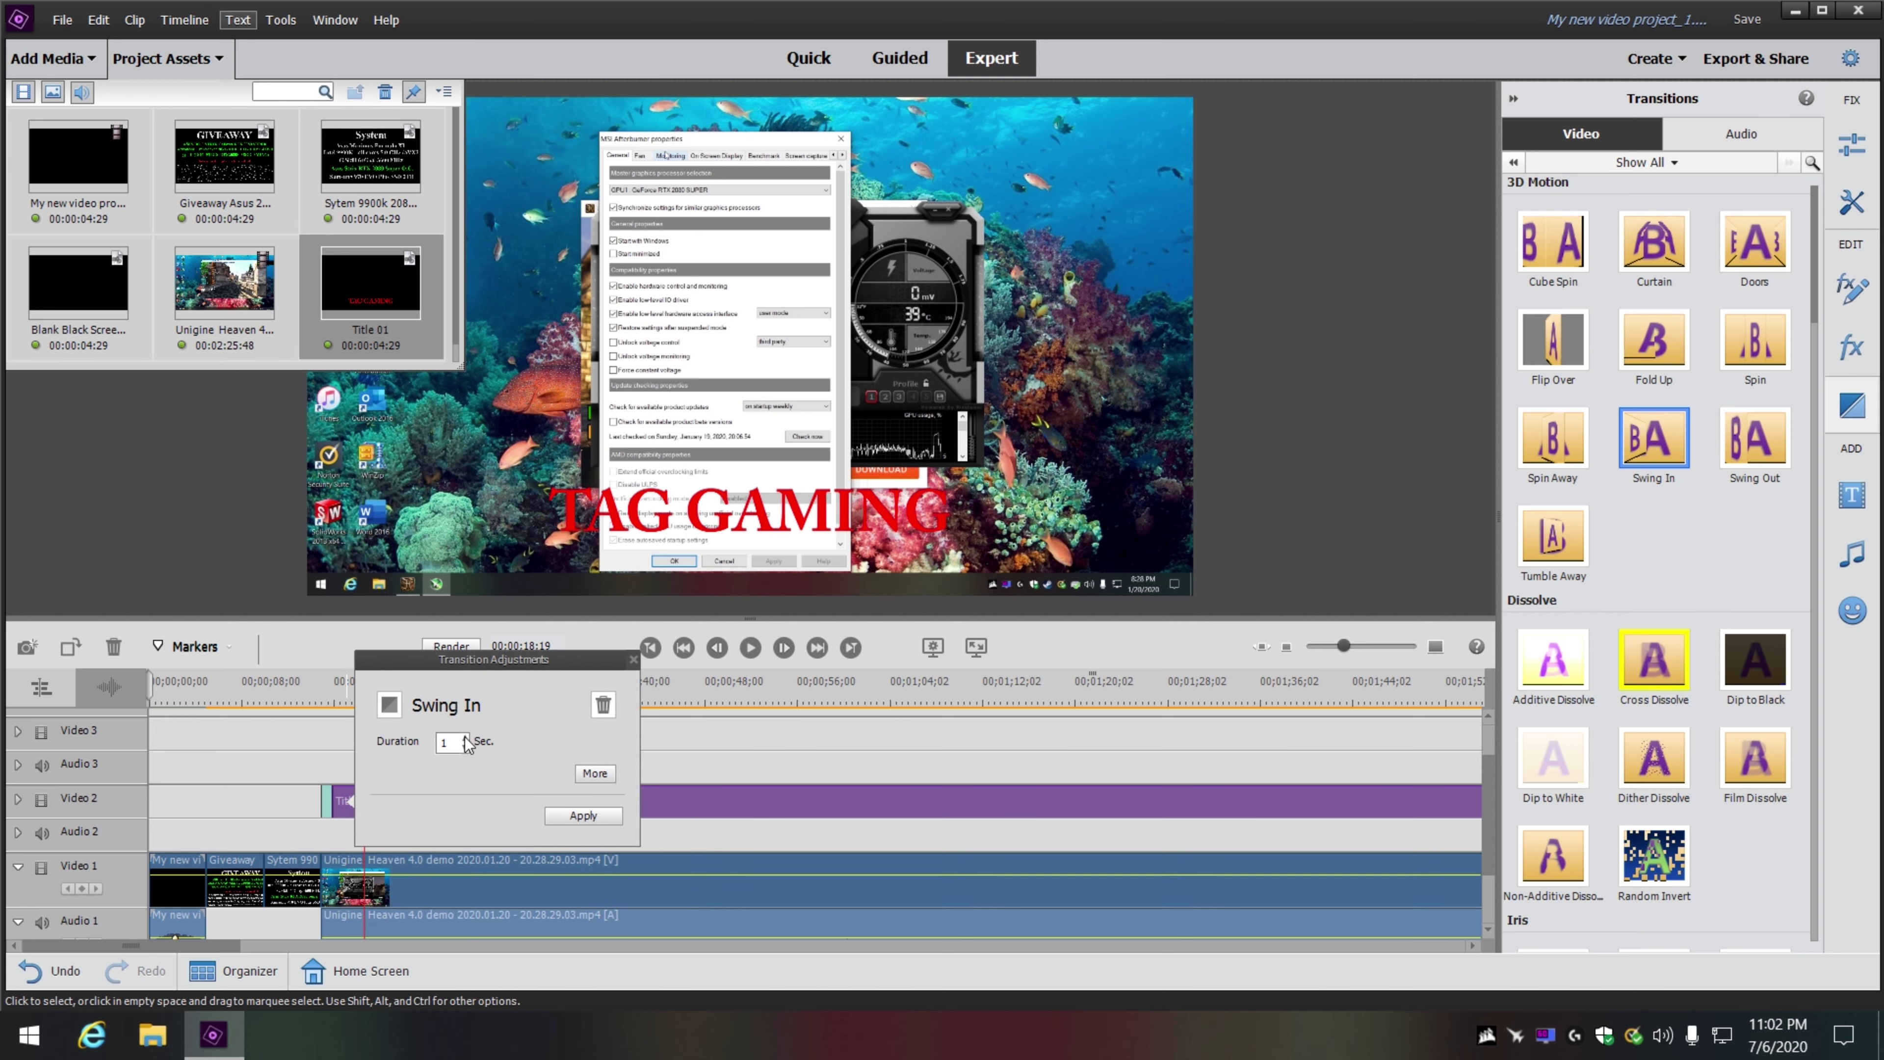
pyautogui.click(584, 815)
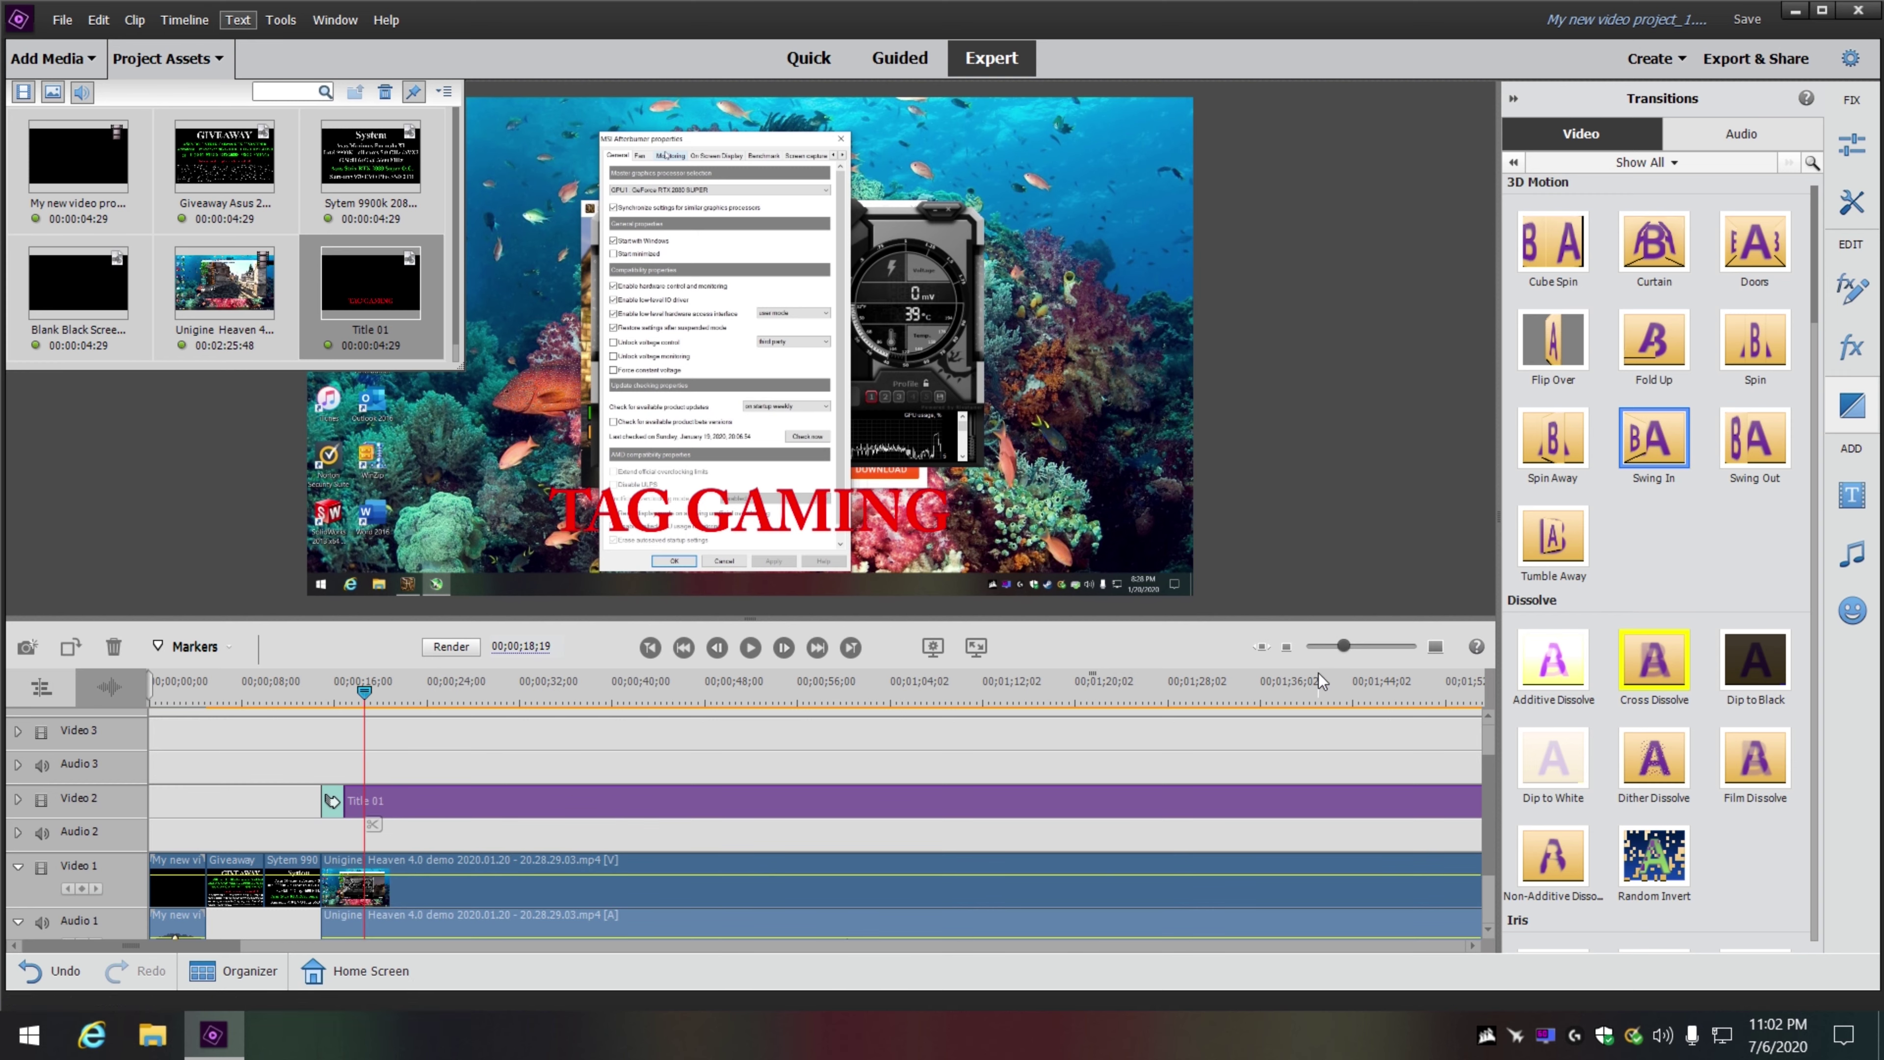
# - Apply a Swing Out video transition to the end of Title 01
pyautogui.moveTo(1345, 650); pyautogui.dragTo(1337, 645)
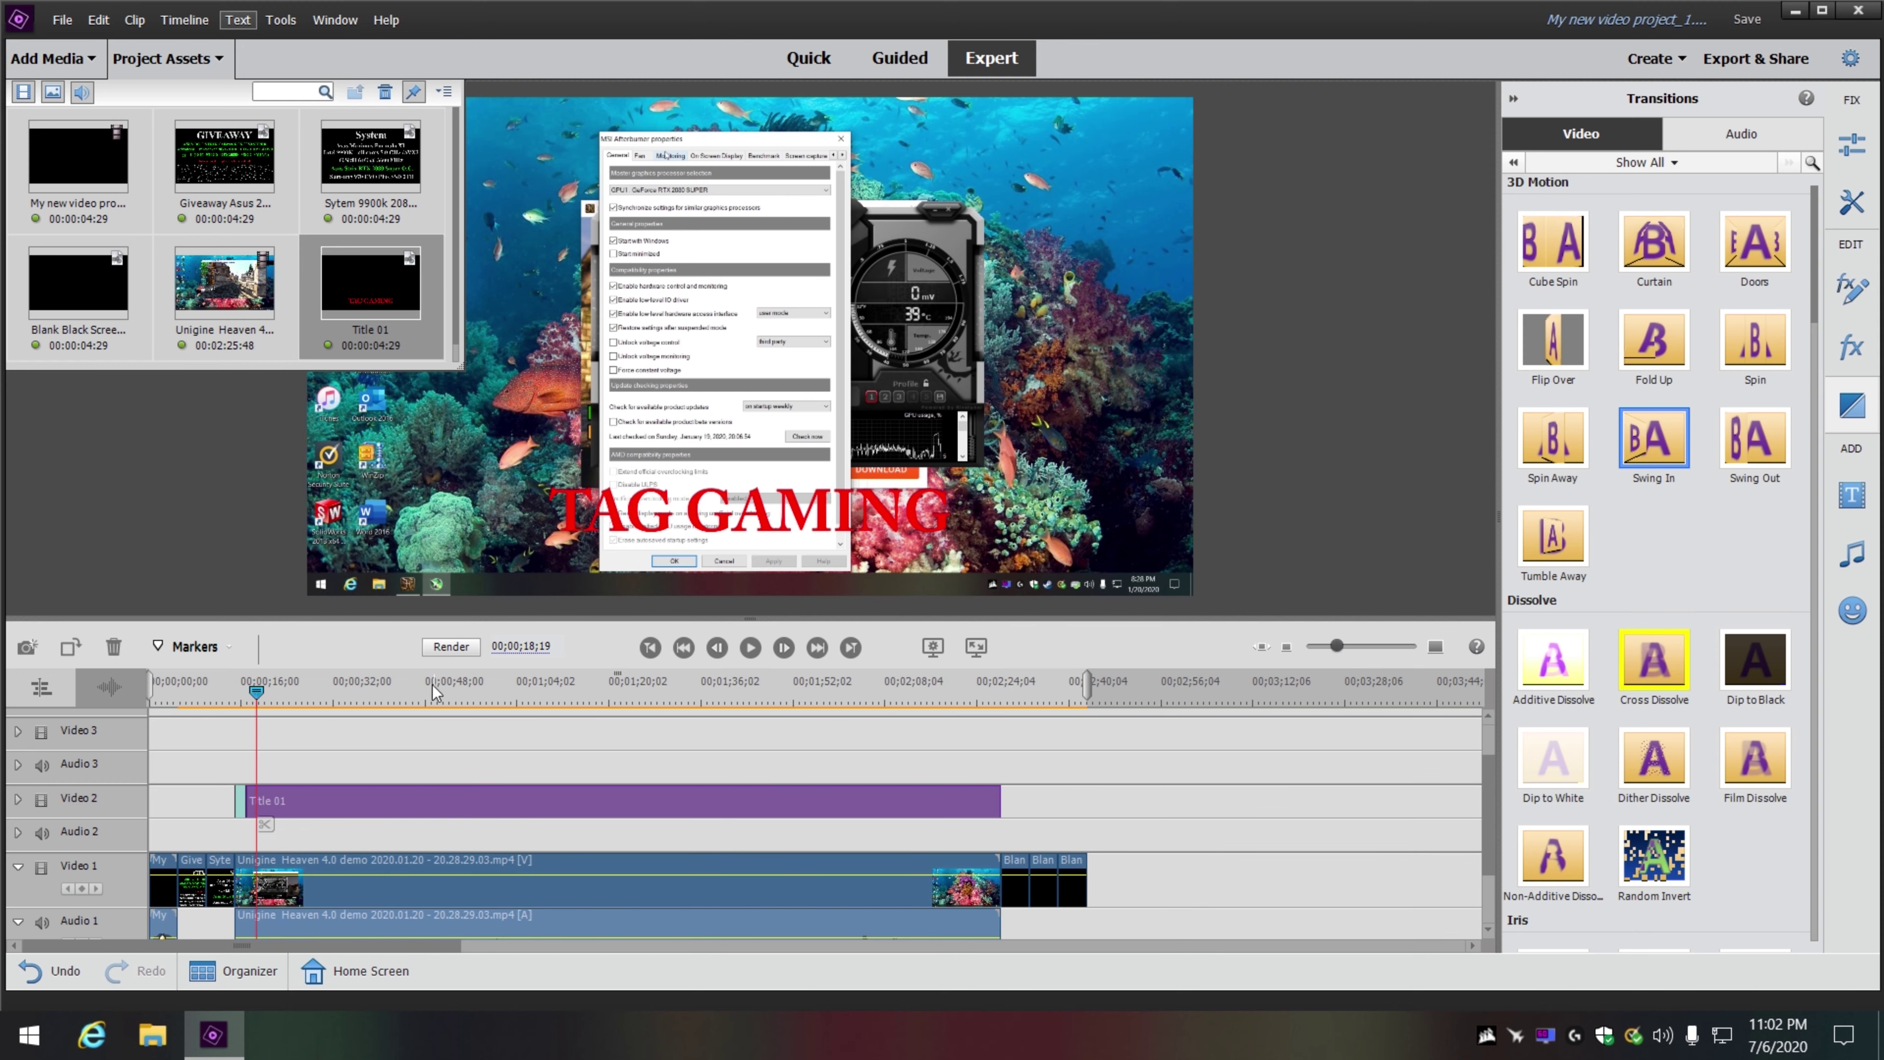
pyautogui.moveTo(253, 688); pyautogui.dragTo(1018, 795)
pyautogui.click(649, 647)
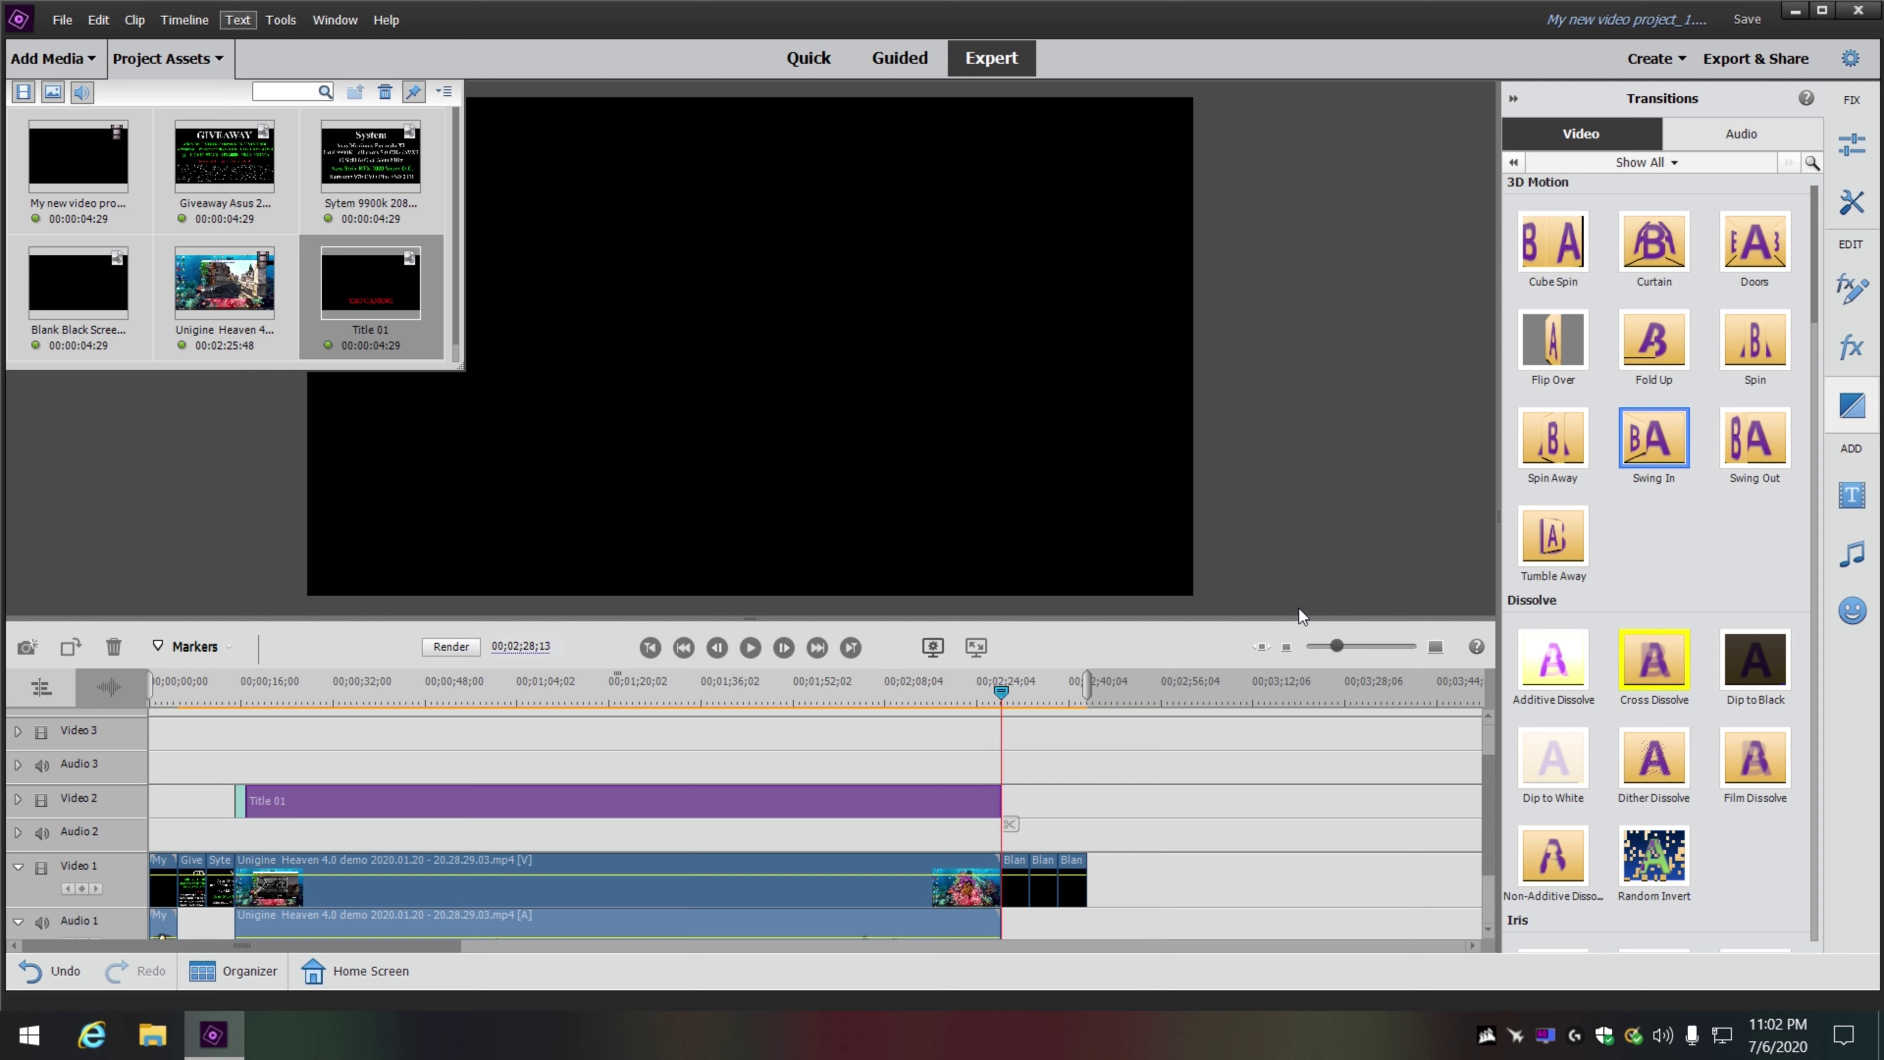
pyautogui.click(1753, 439)
pyautogui.moveTo(1754, 441); pyautogui.dragTo(980, 801)
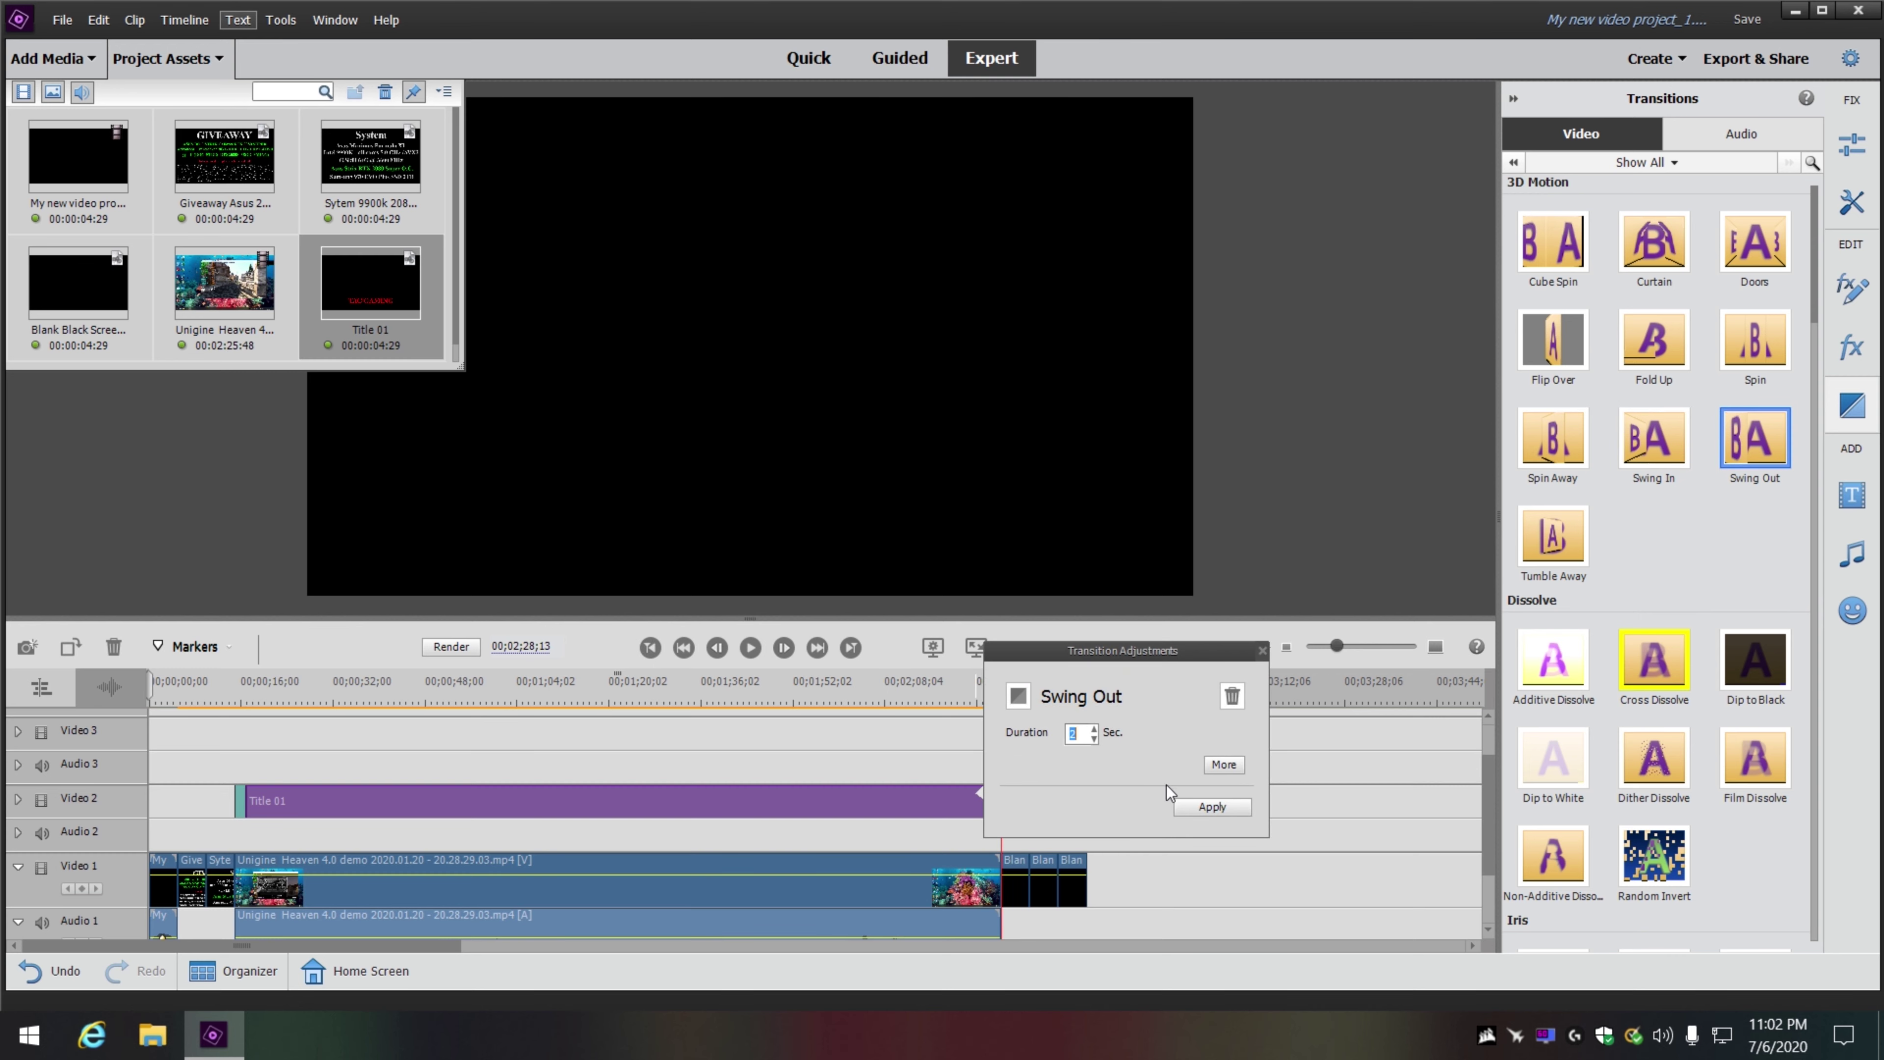
pyautogui.click(1207, 806)
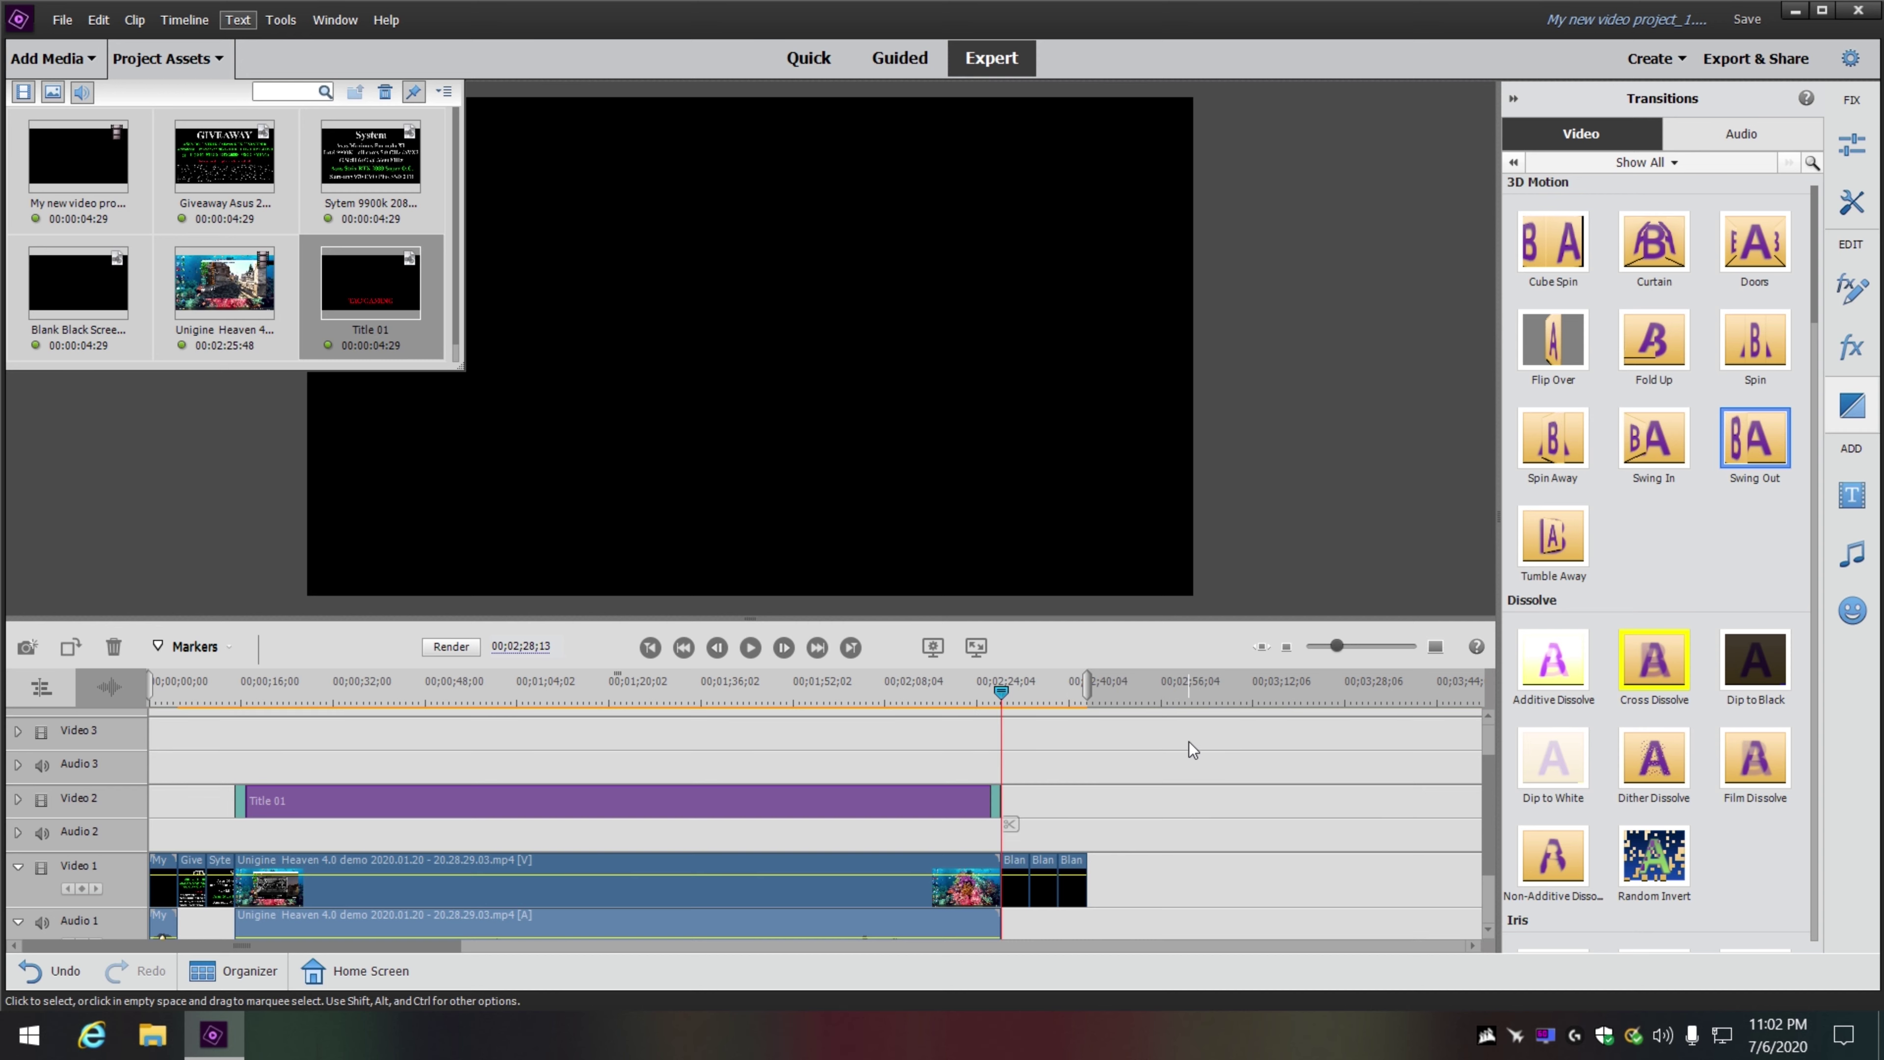
pyautogui.moveTo(1001, 690); pyautogui.dragTo(940, 692)
pyautogui.click(751, 649)
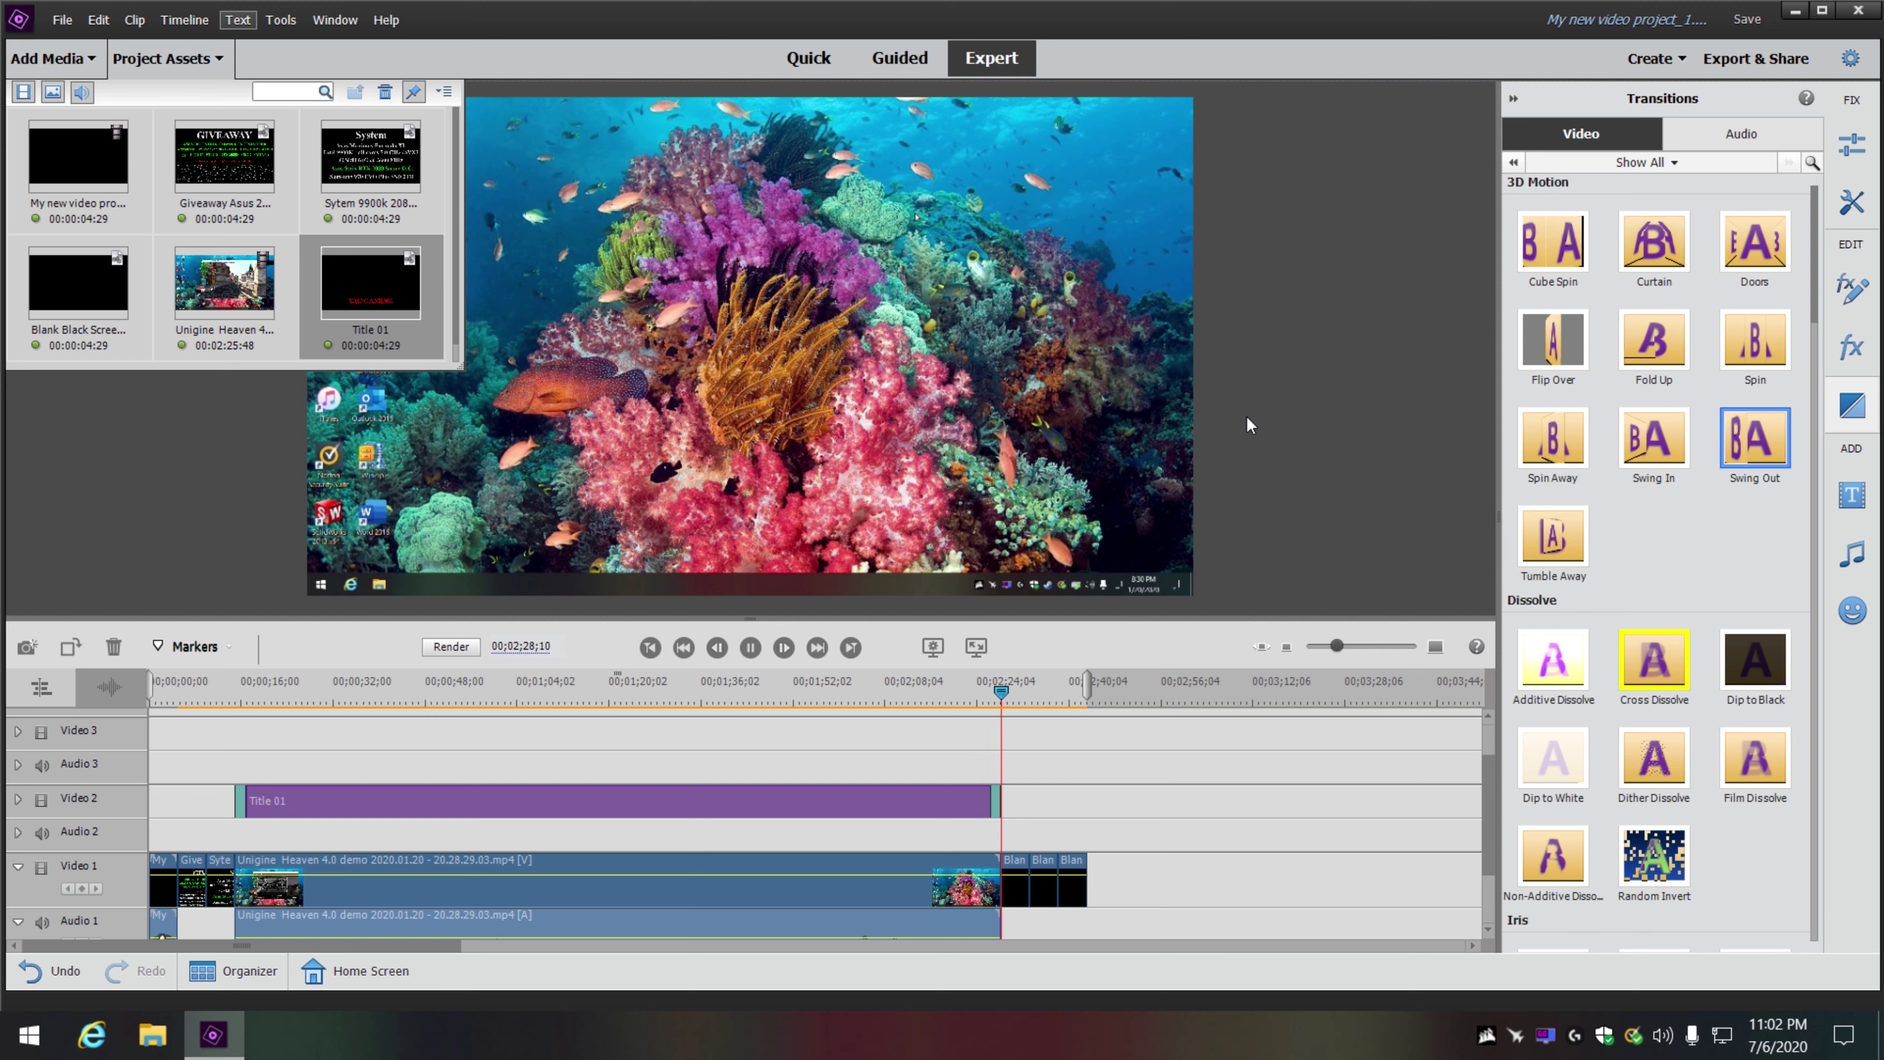
pyautogui.click(749, 646)
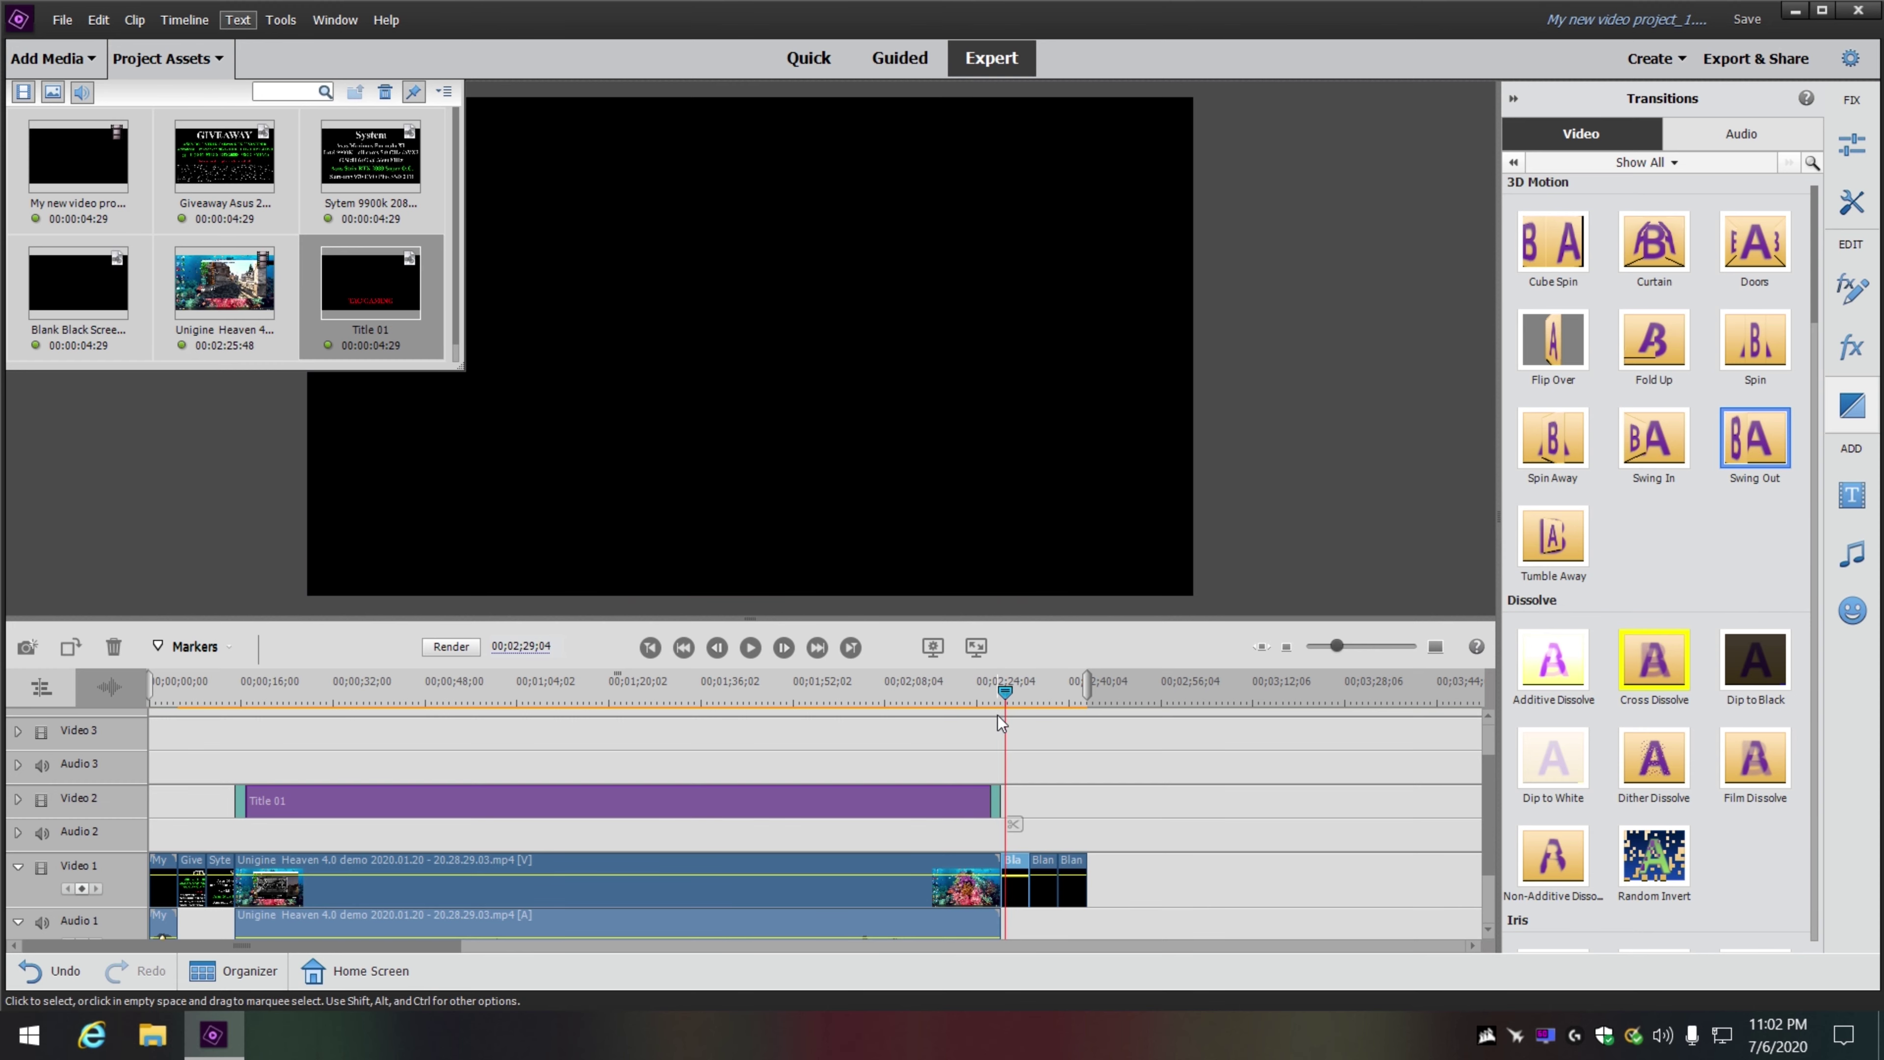
pyautogui.moveTo(1017, 695); pyautogui.dragTo(218, 812)
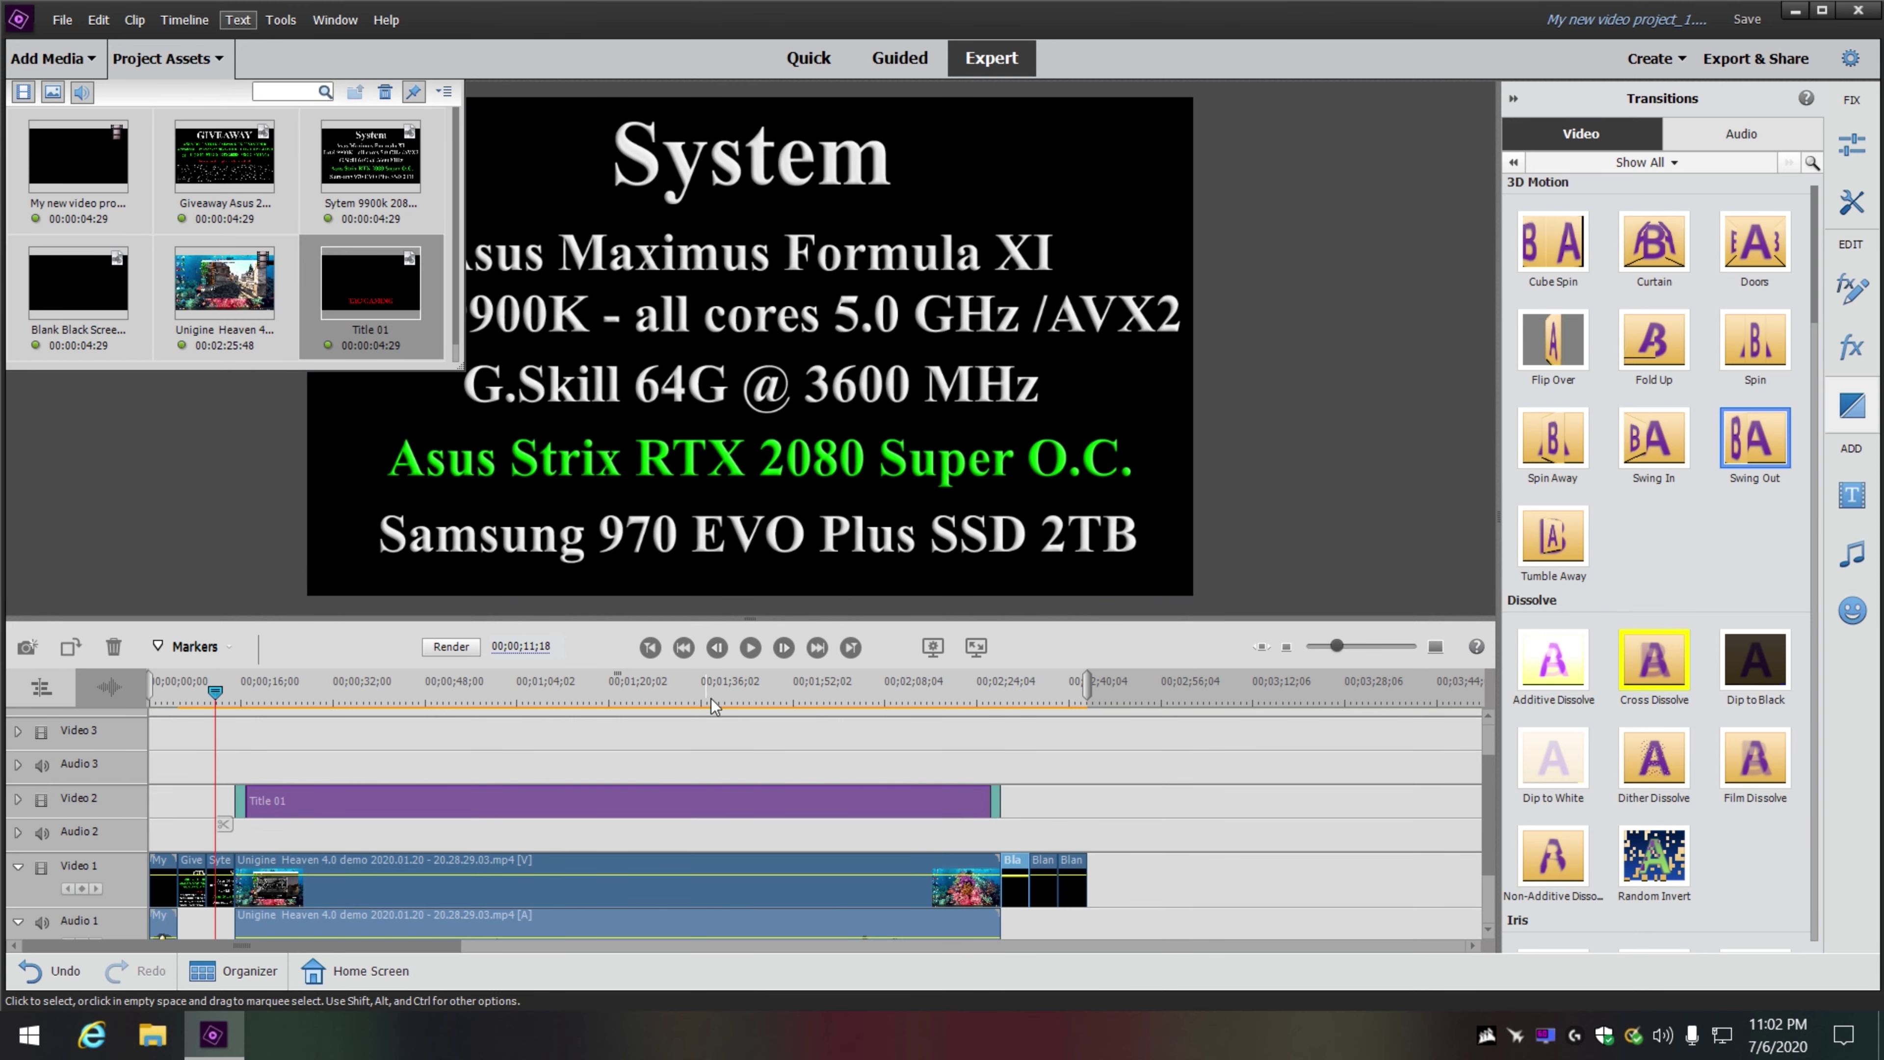
pyautogui.click(750, 646)
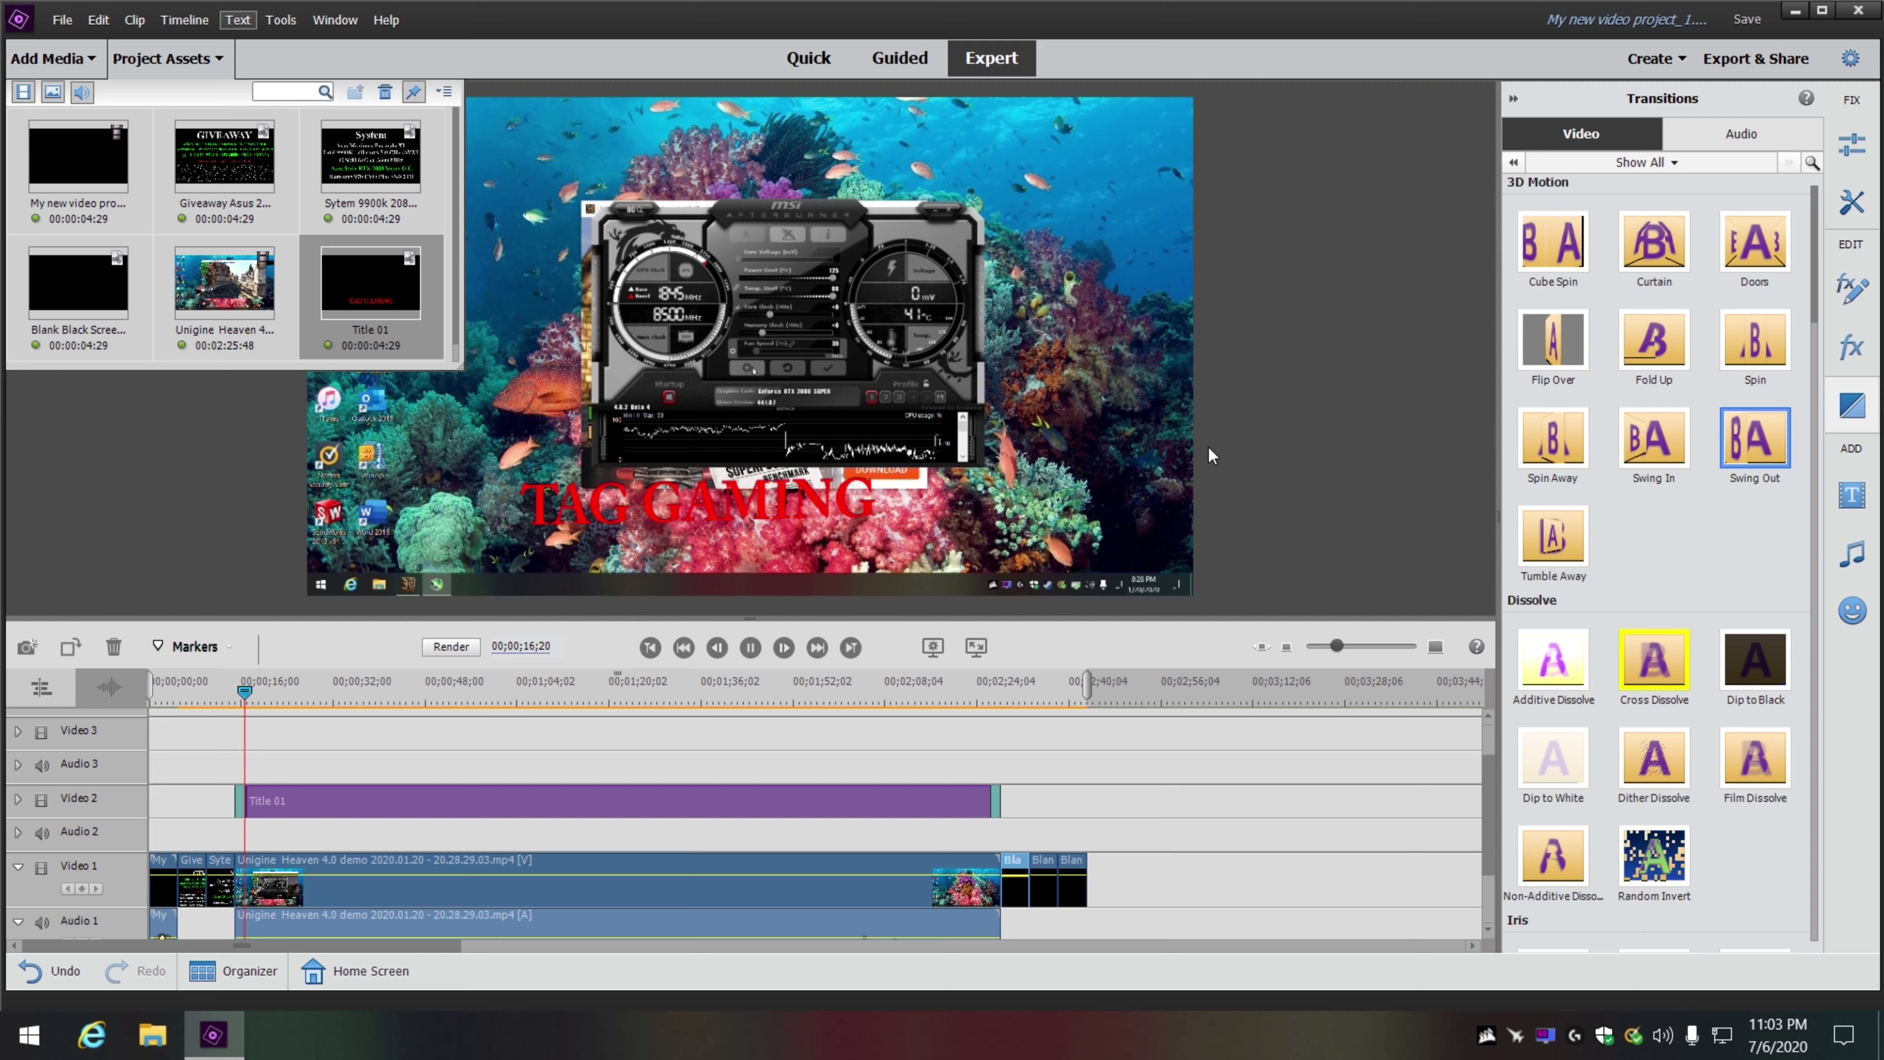
pyautogui.click(749, 648)
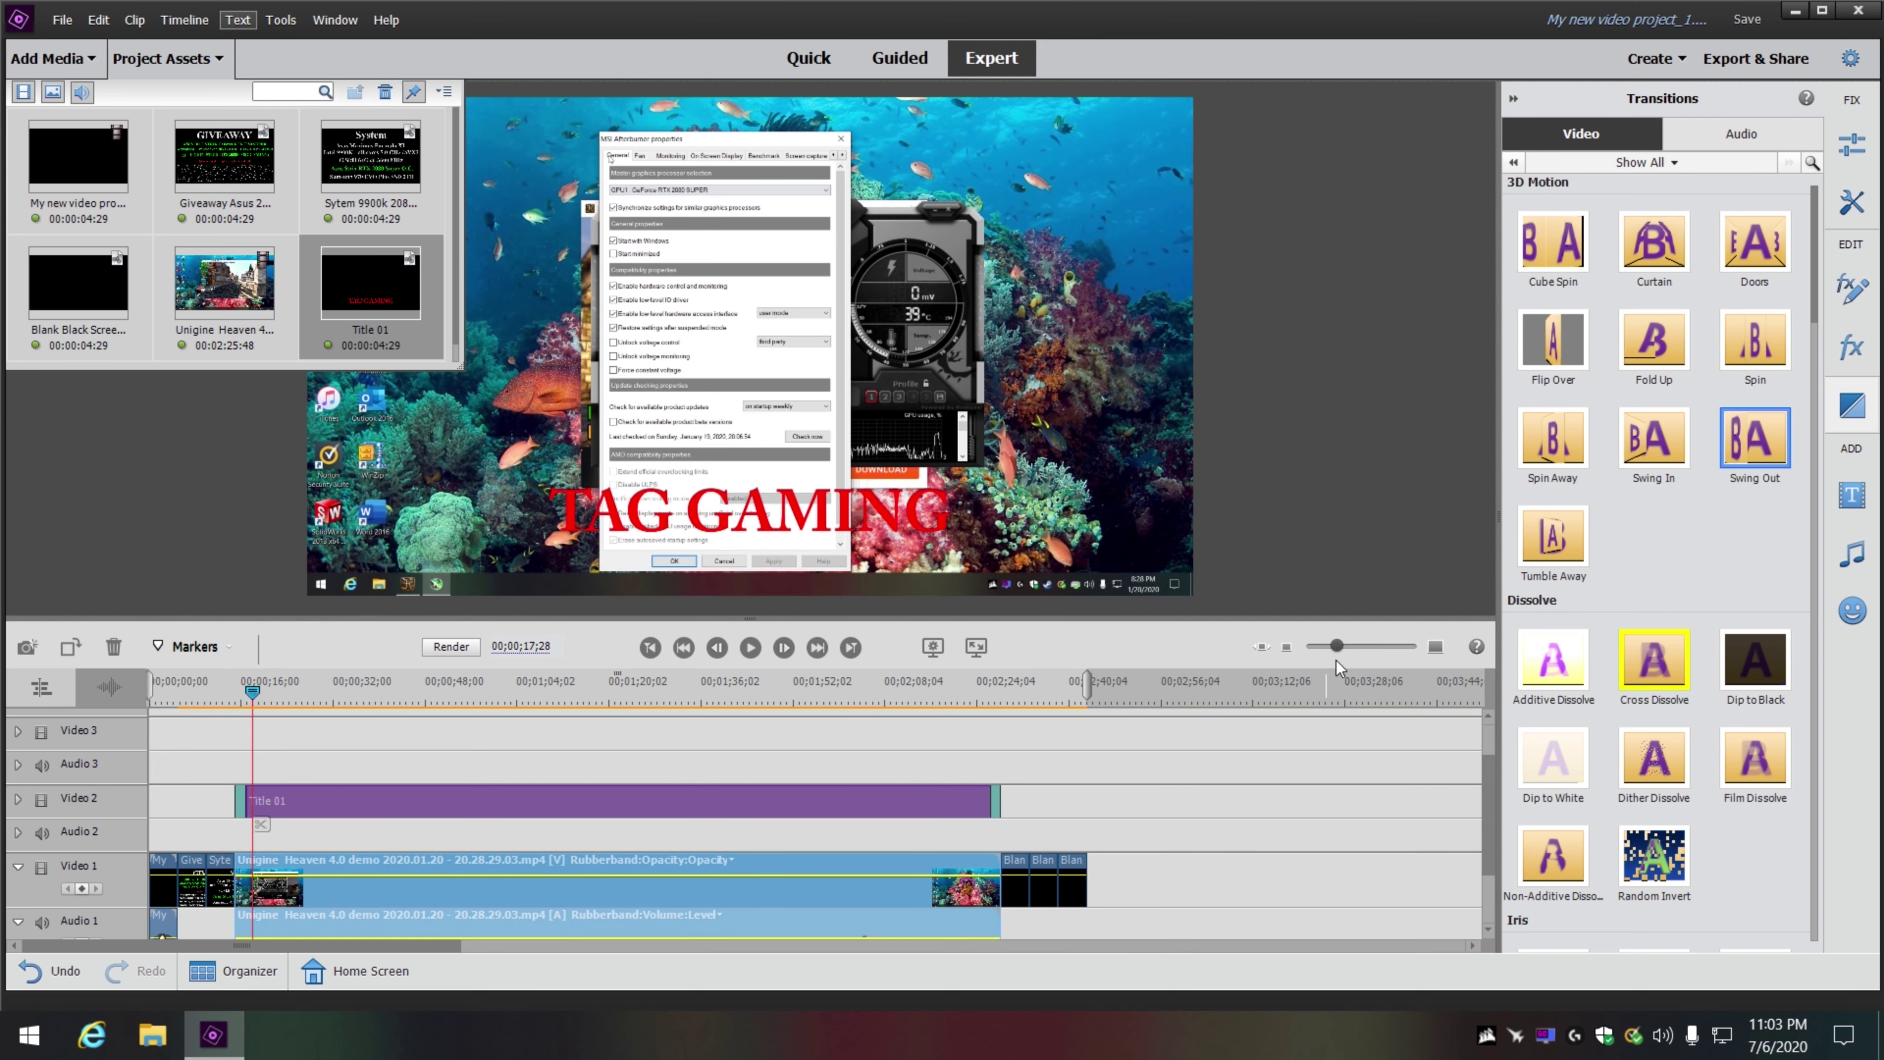